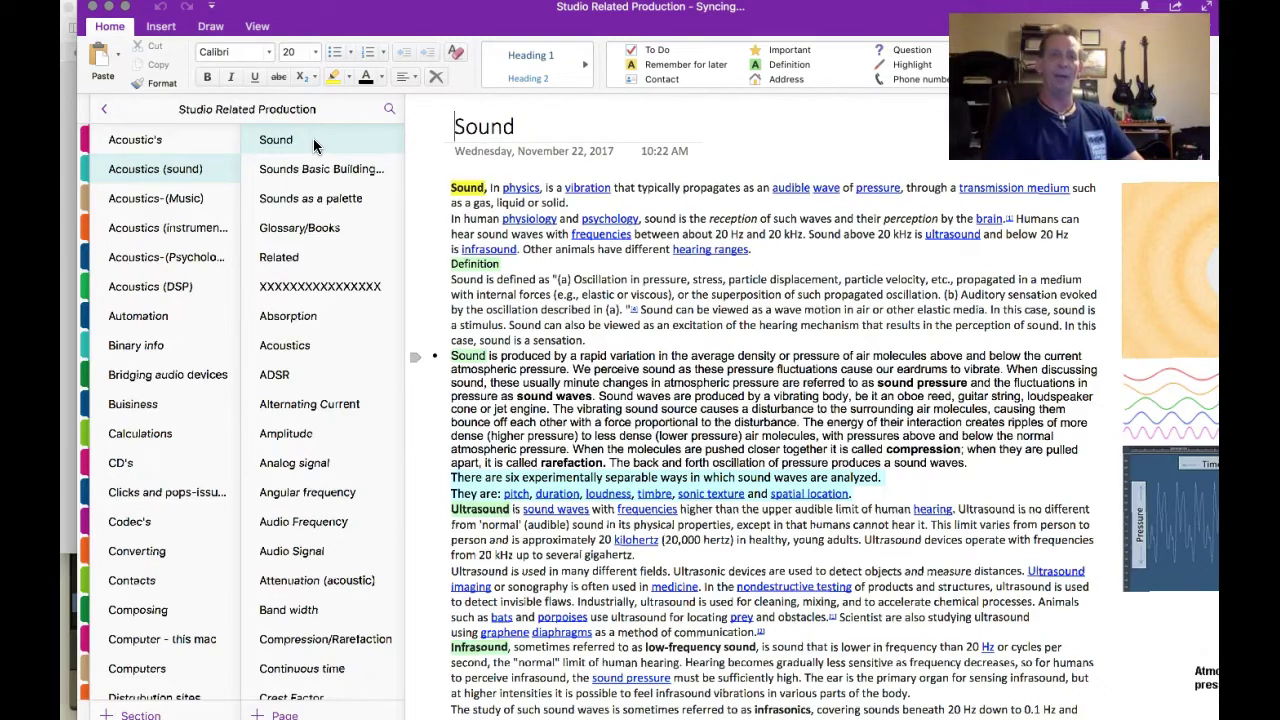
Look through the page list of the Acoustics (sound) section in the Studio Related Production notebook and minimize the notebook window
click(93, 9)
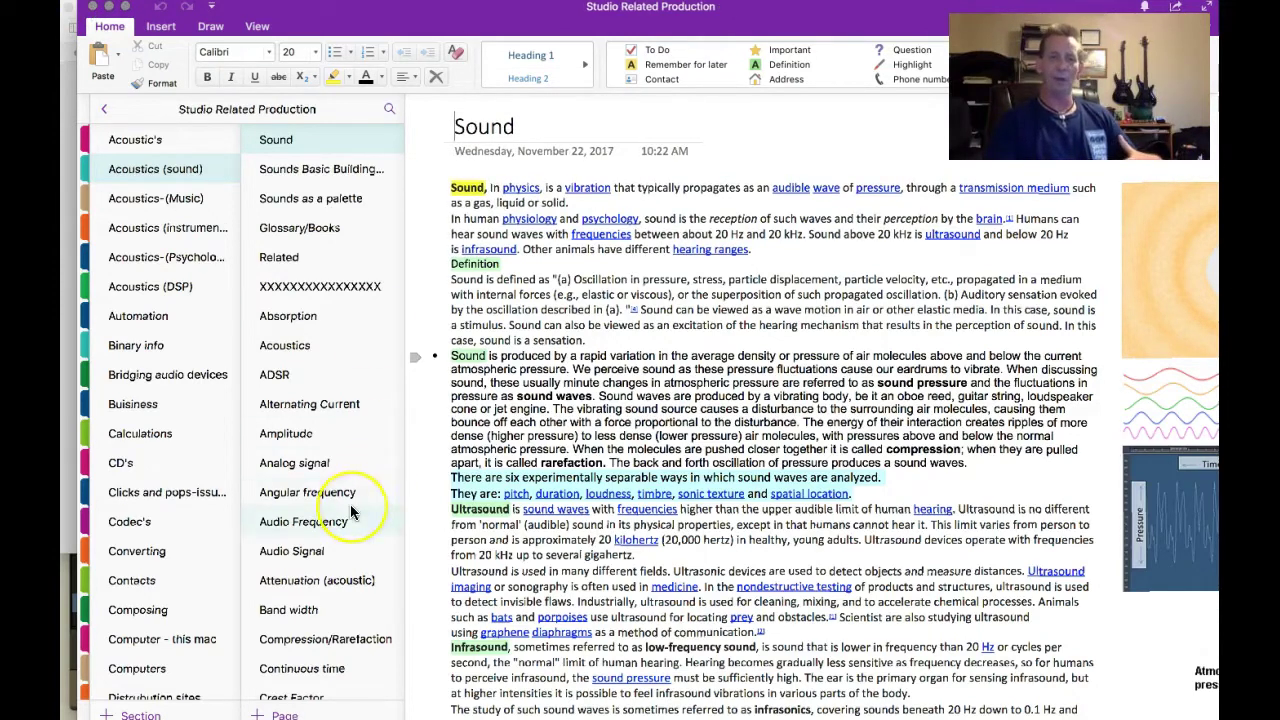
scroll(350, 506, down, 15)
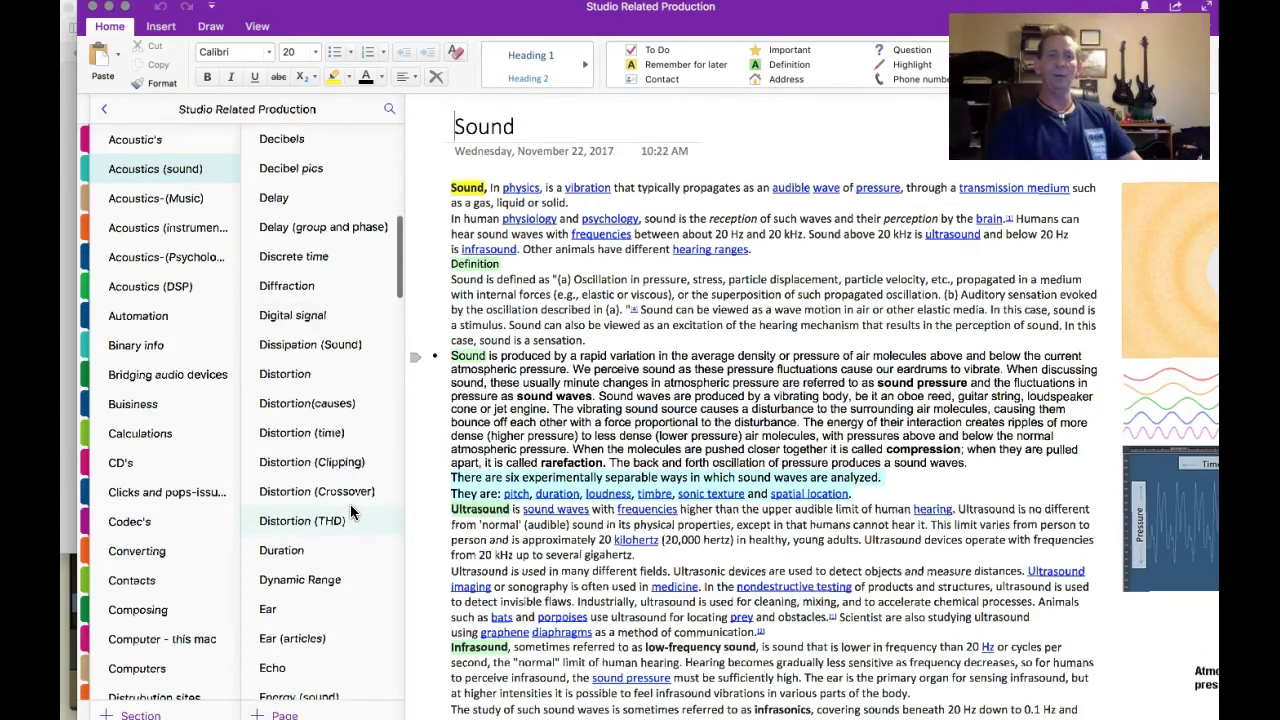
scroll(350, 512, down, 6)
scroll(350, 512, down, 10)
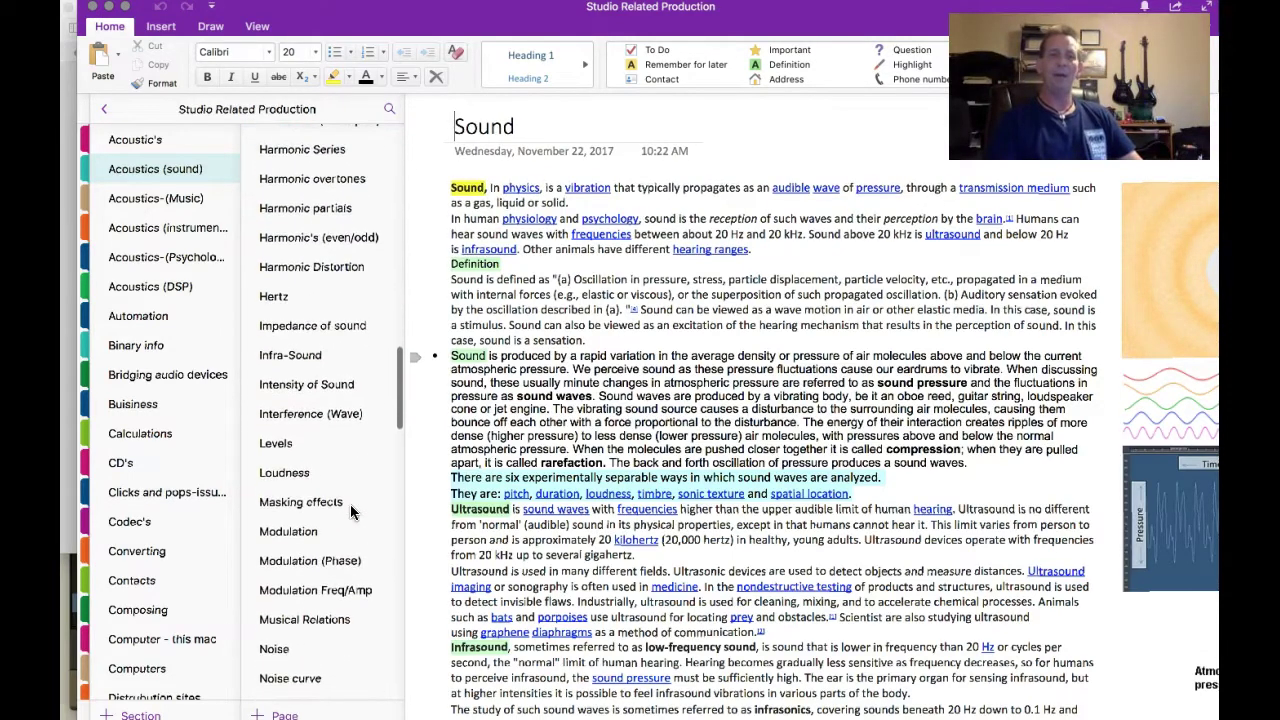
click(94, 7)
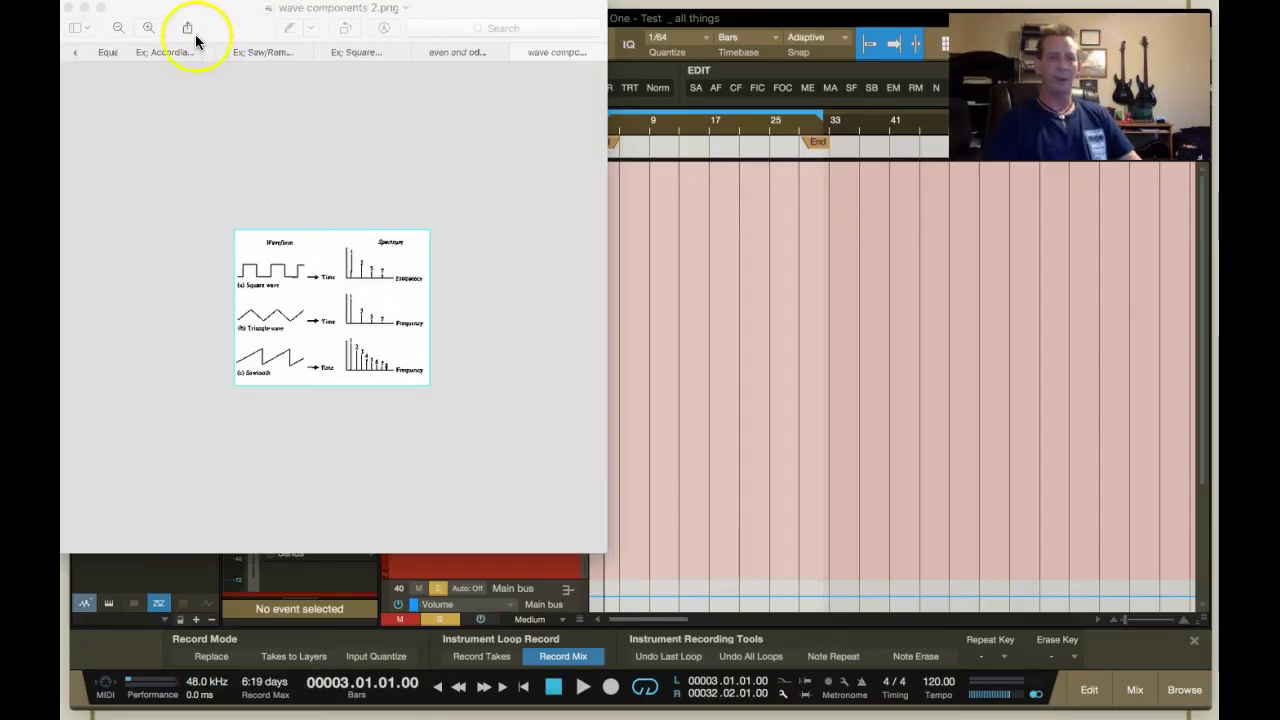
Show the equal loudness contour image in Preview and move its window clear of the Studio One track list and inserts
click(98, 55)
click(98, 54)
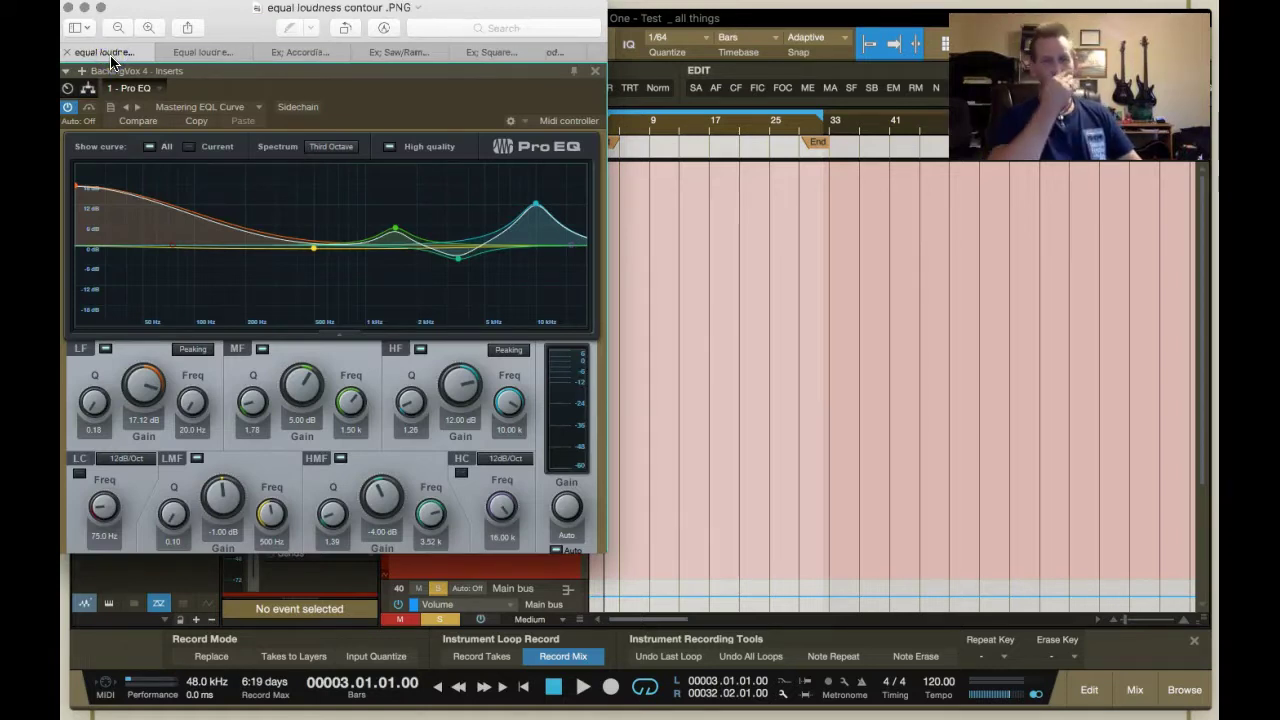
drag(457, 17, 1061, 13)
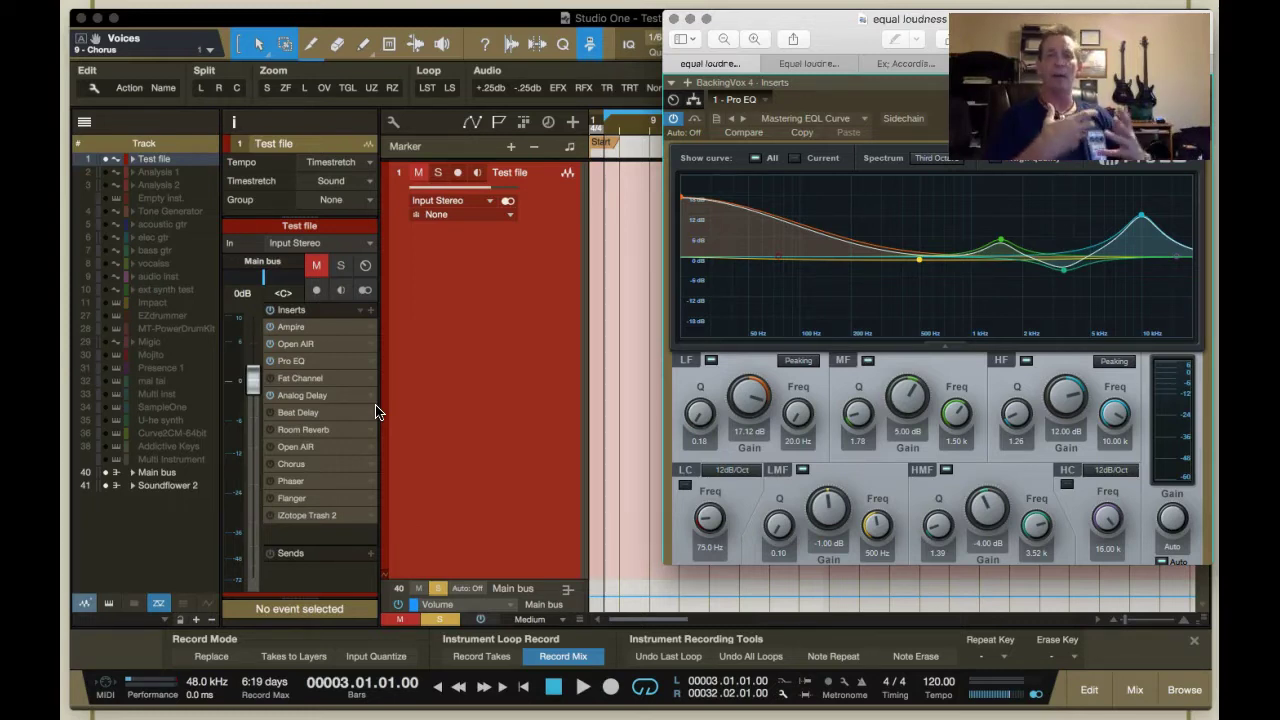
Switch to REW and view the monitor measurement's All SPL, Impulse, Filtered IR, RT60, Waterfall and Spectrogram graphs
mouse_move(250, 702)
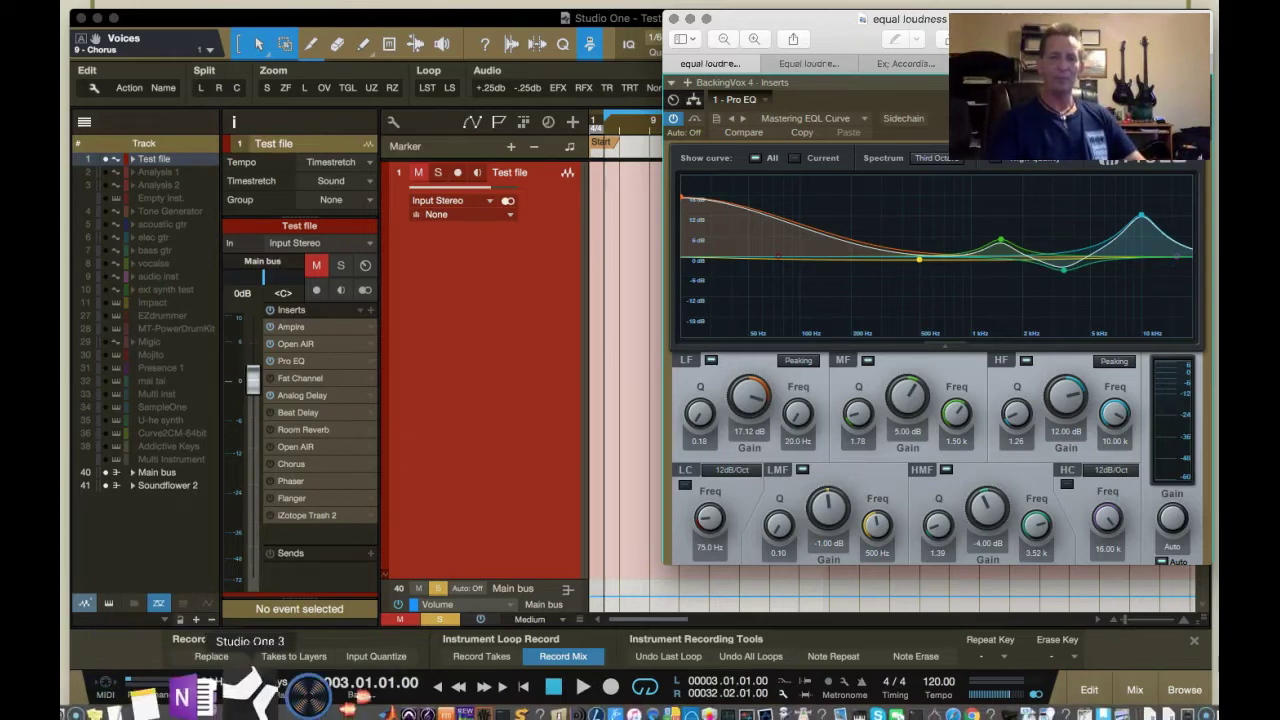
click(390, 708)
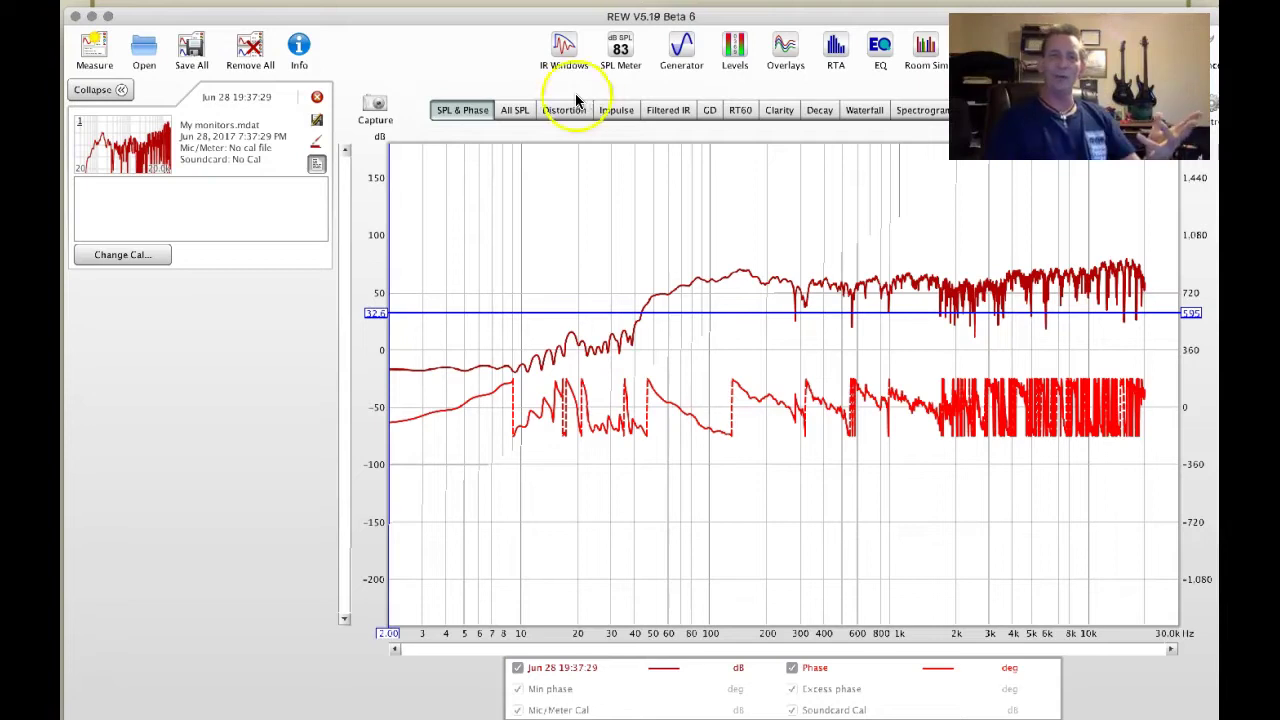
click(510, 110)
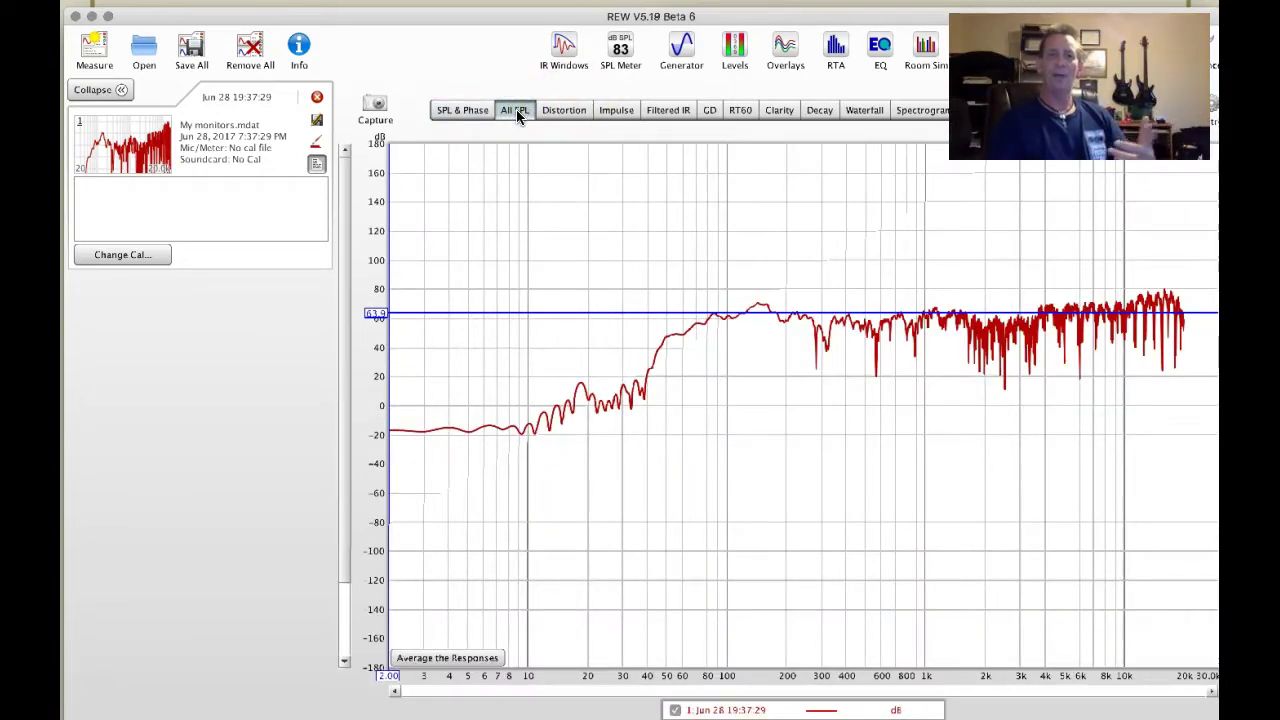
click(566, 112)
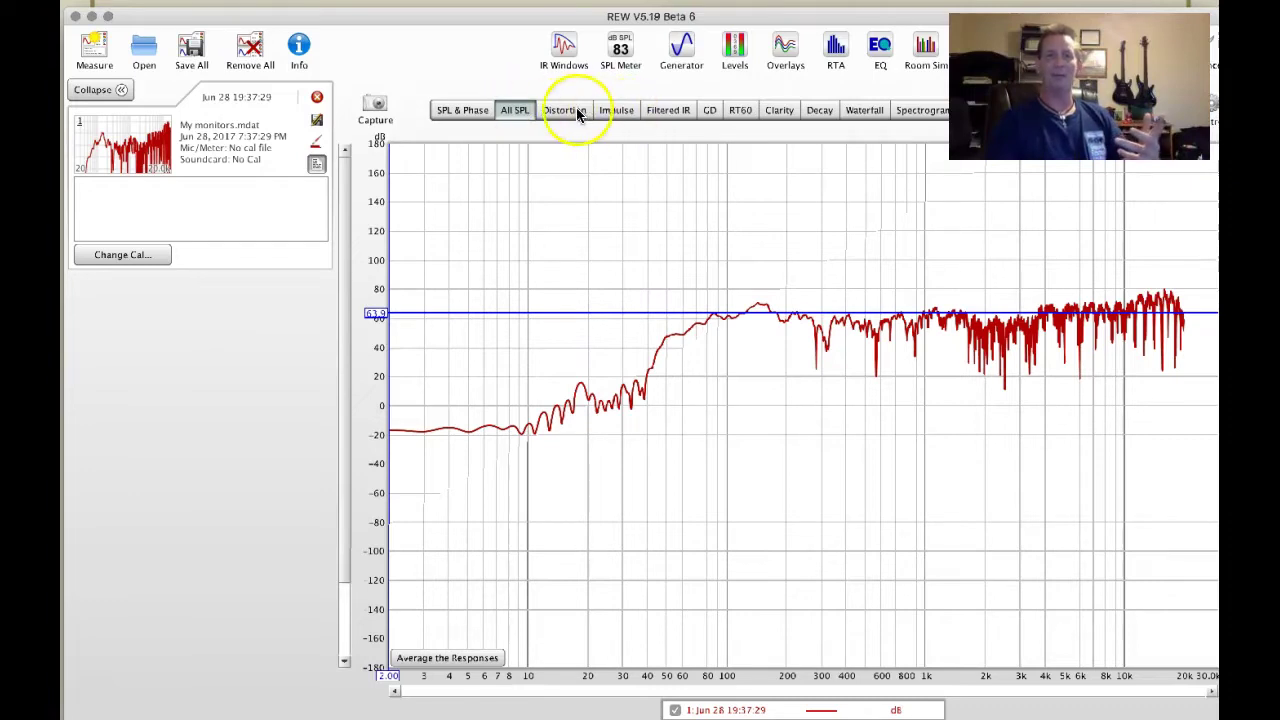
click(620, 112)
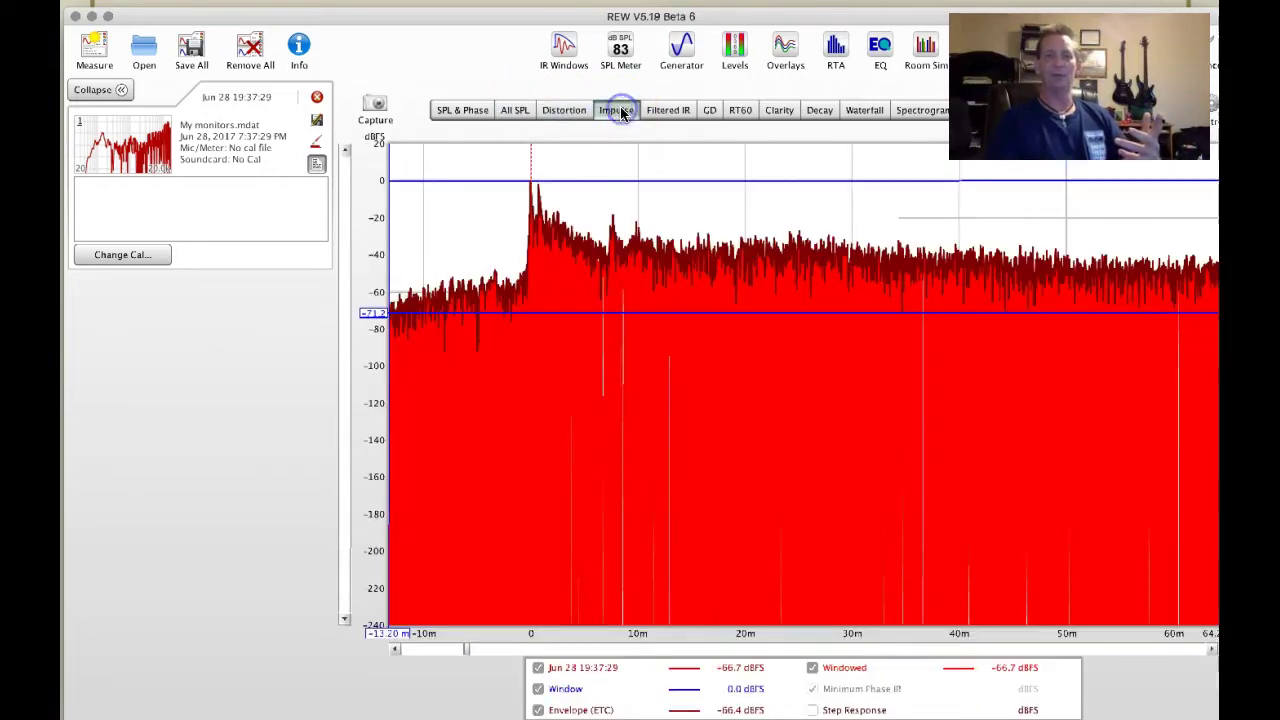
click(659, 112)
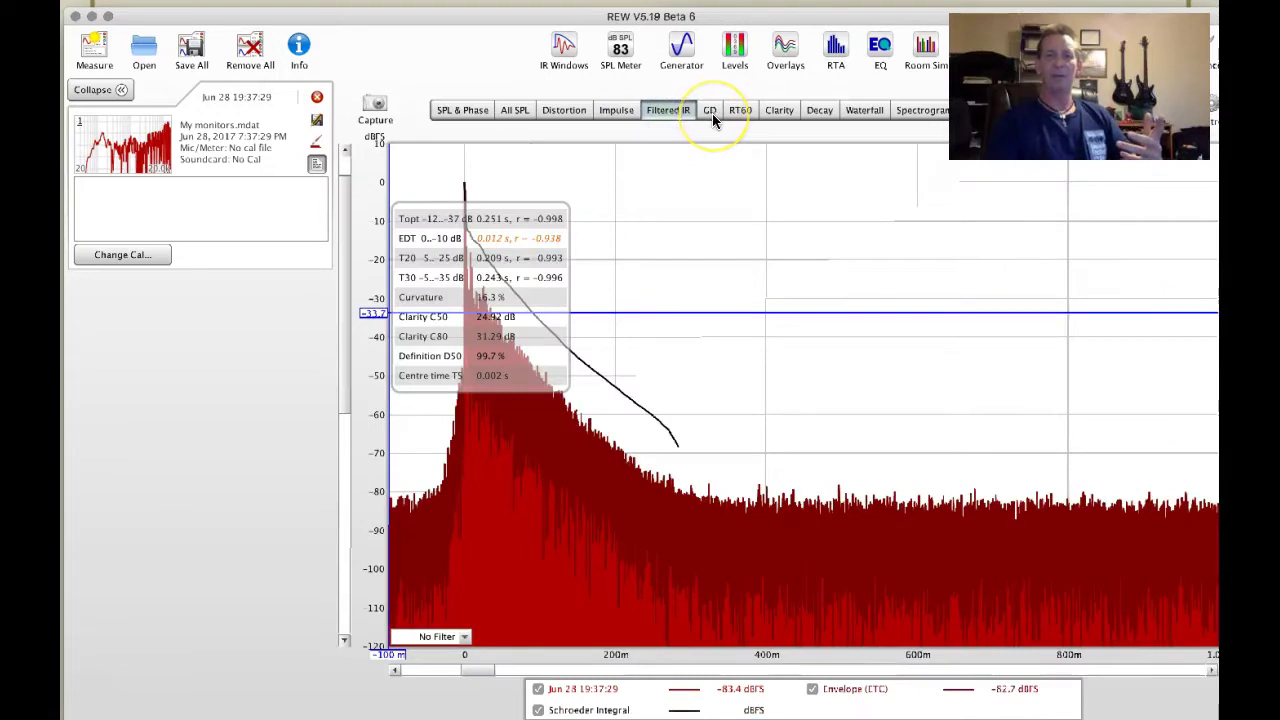
click(740, 110)
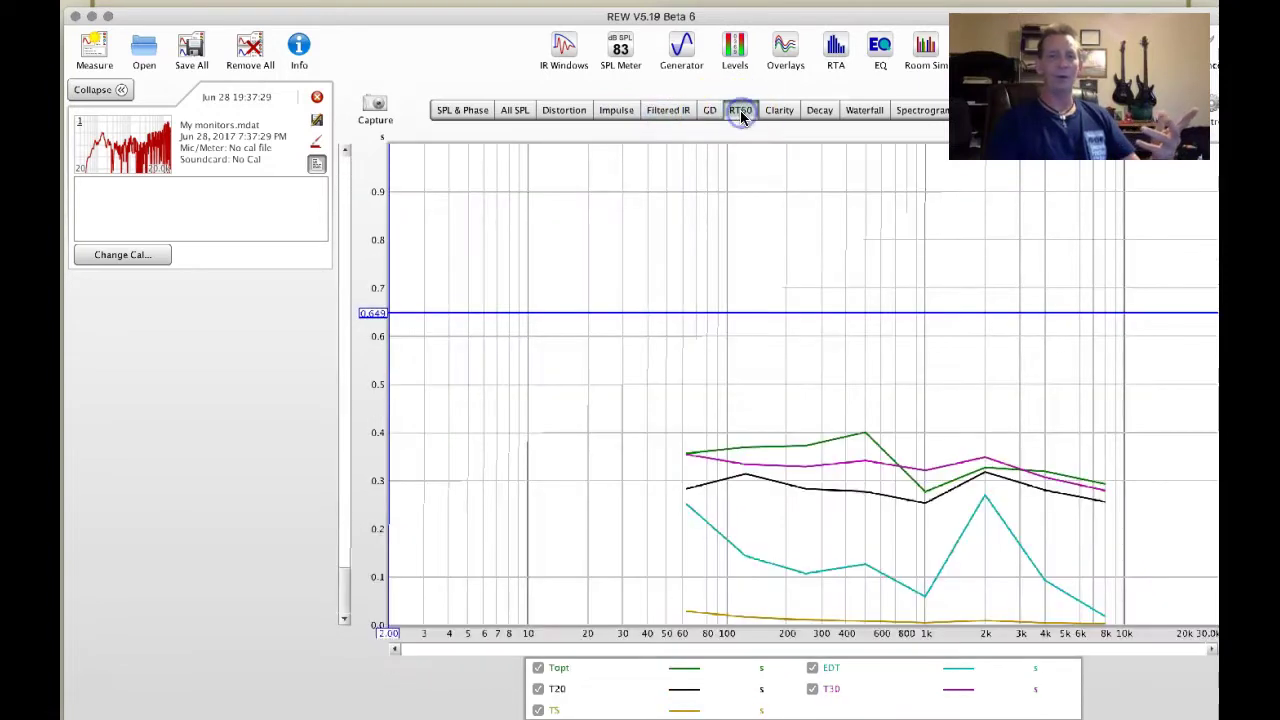
click(864, 111)
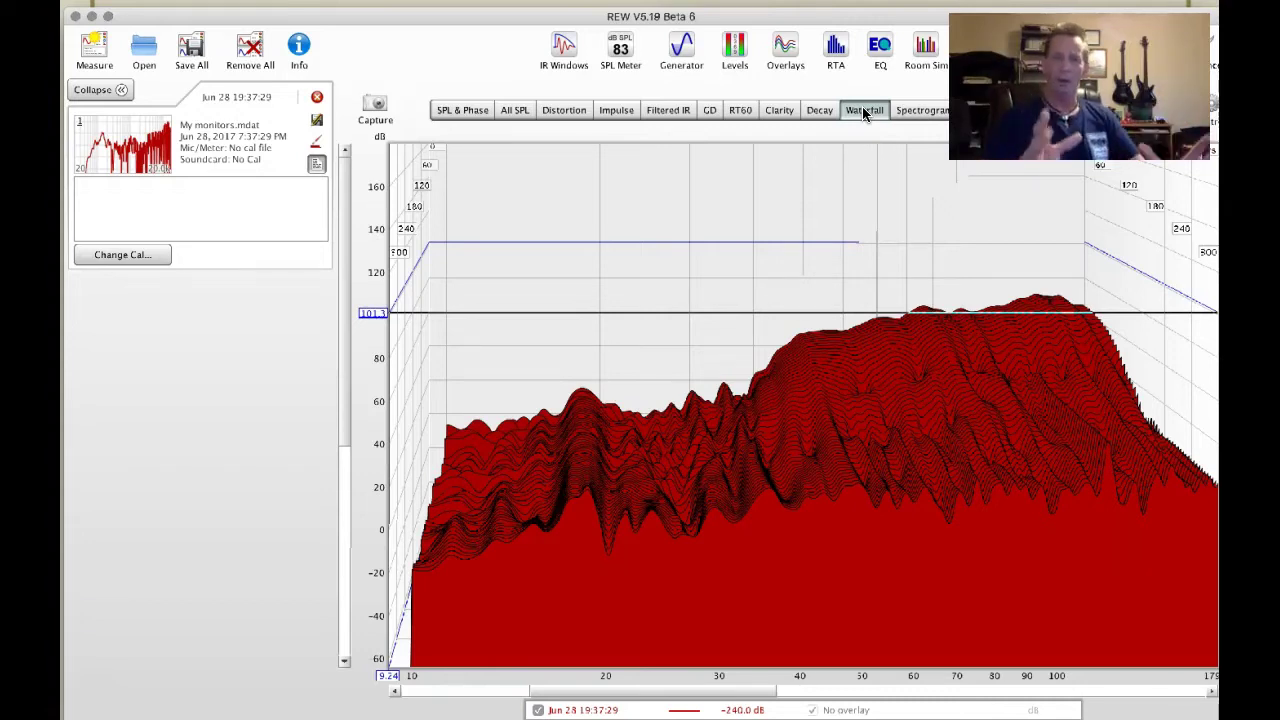
click(929, 114)
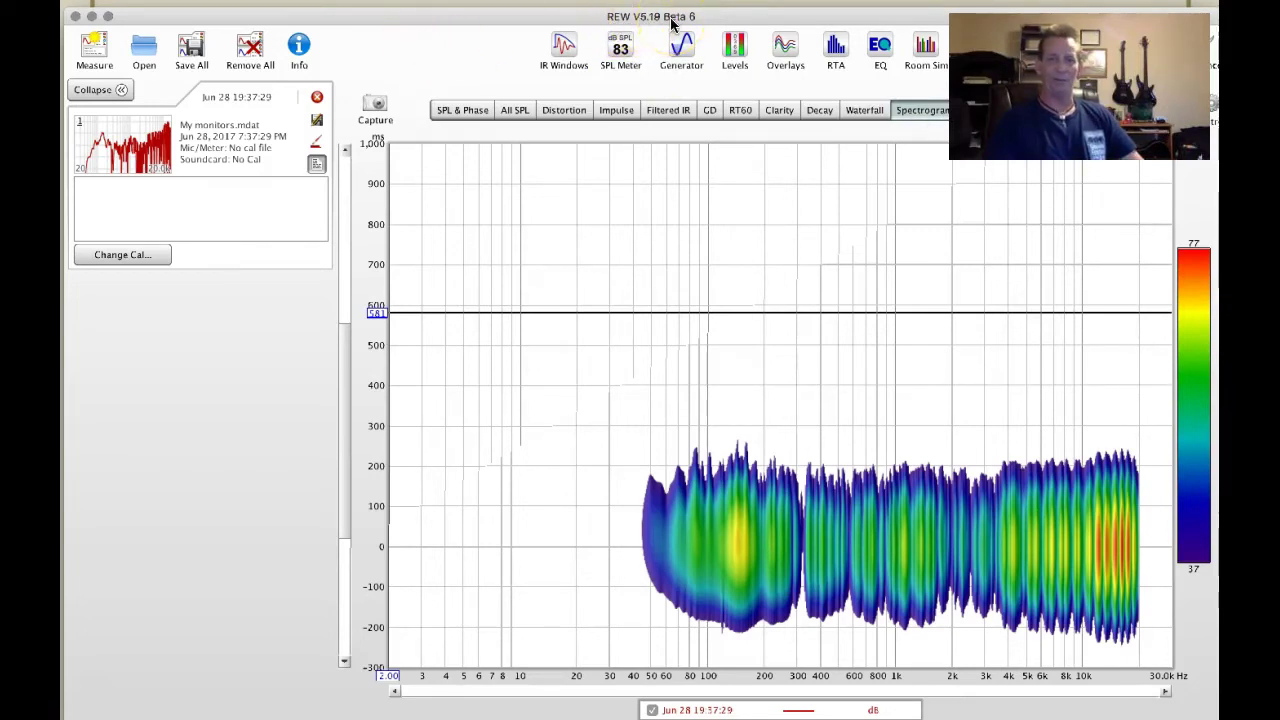
Inspect the Room Simulation and the All SPL graph, minimizing REW when done
click(938, 70)
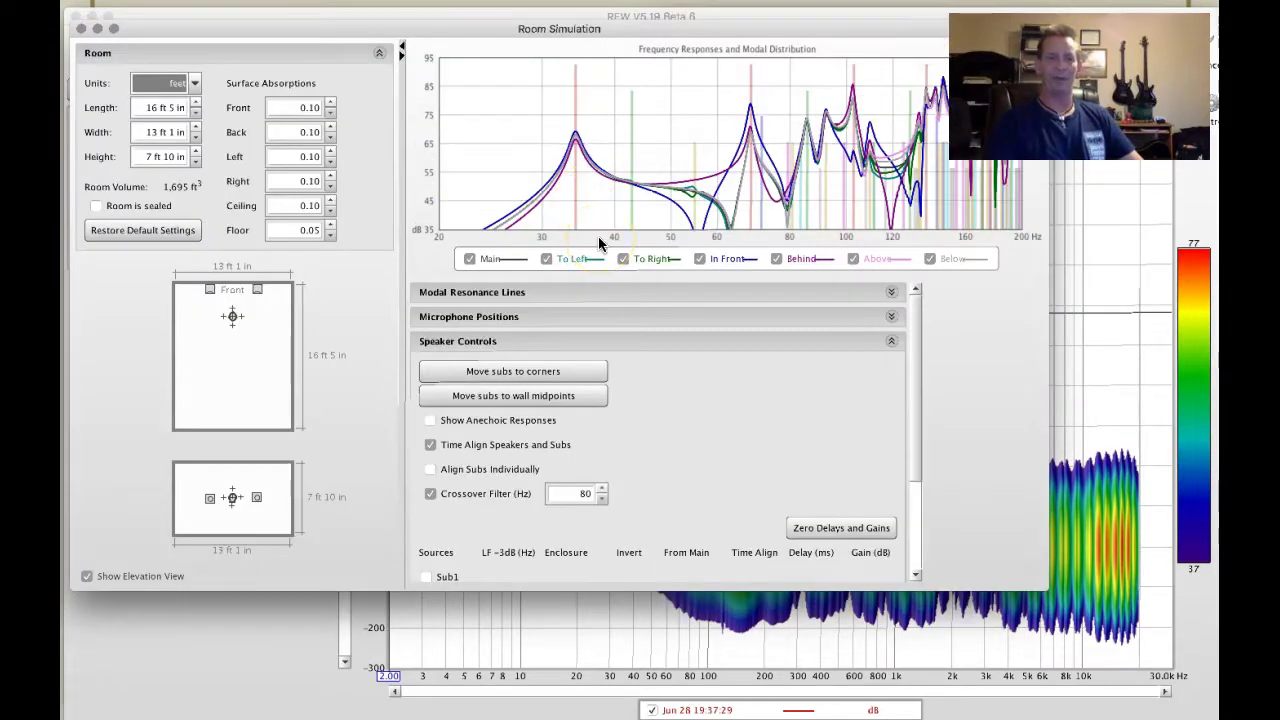
click(82, 28)
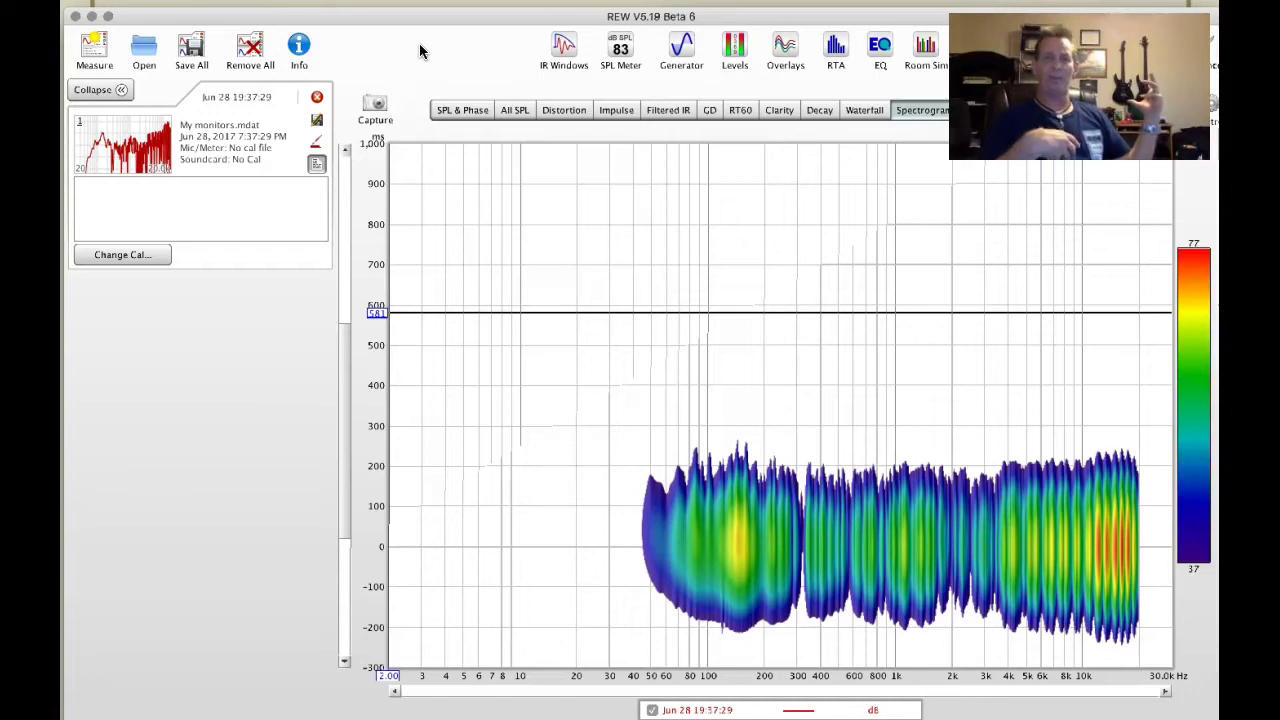
click(515, 111)
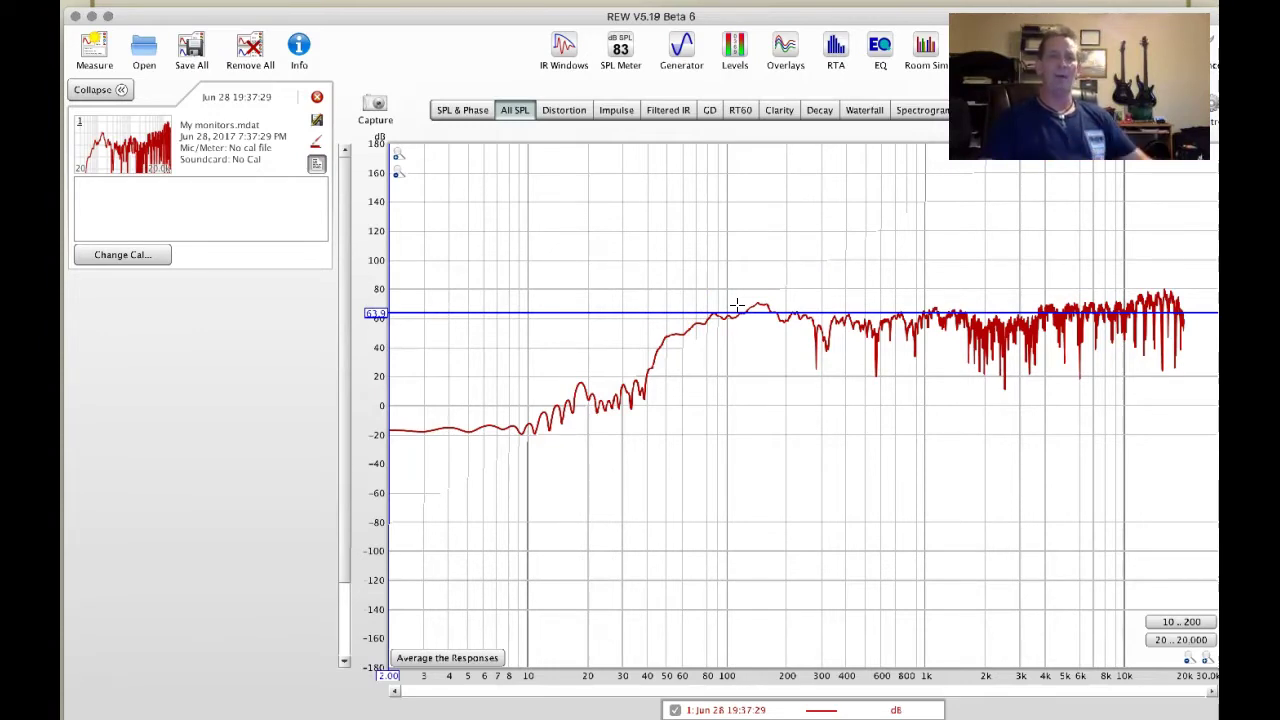
click(91, 15)
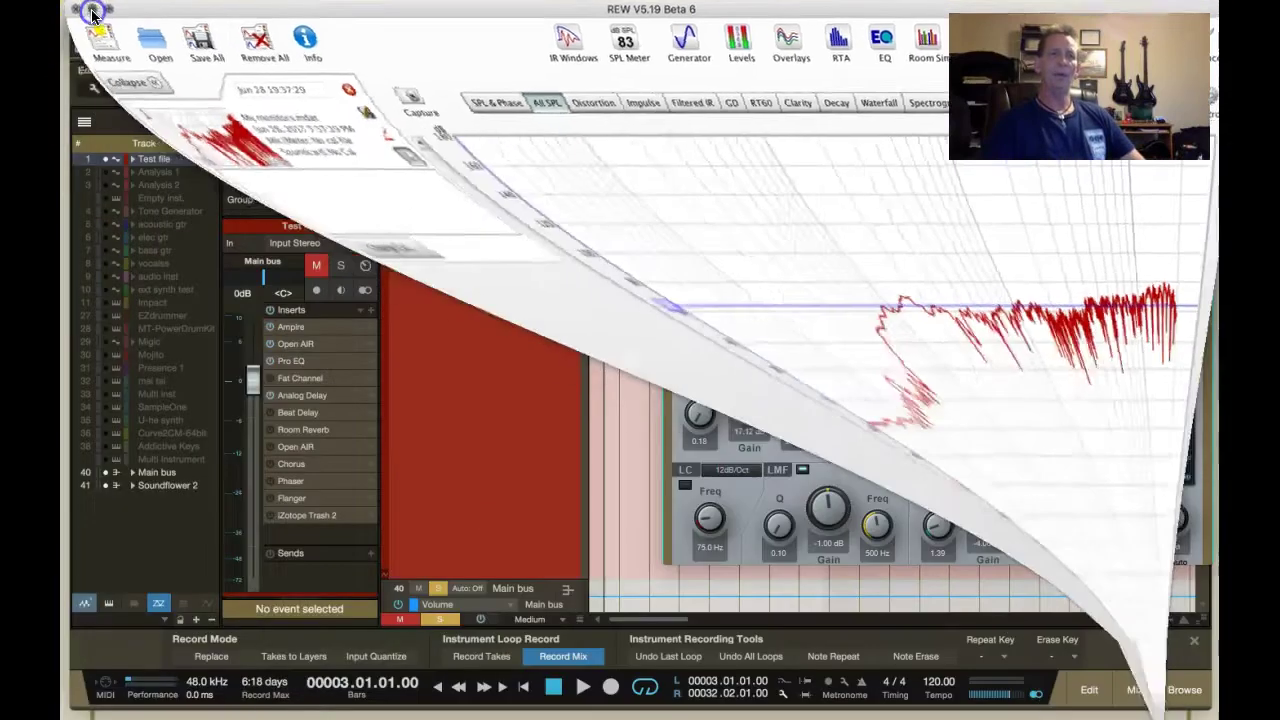
Switch to Studio One, open the Ampire insert of the Test file track for editing and move its window higher
click(486, 451)
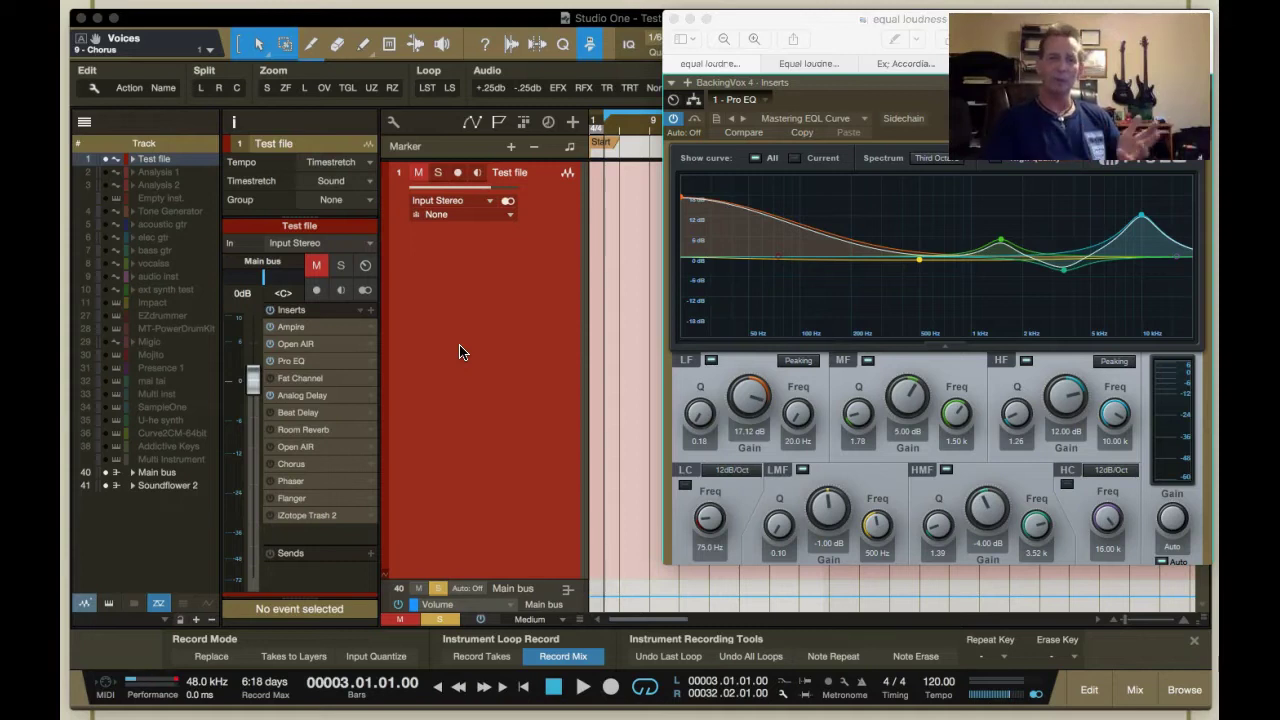
right_click(370, 332)
click(392, 348)
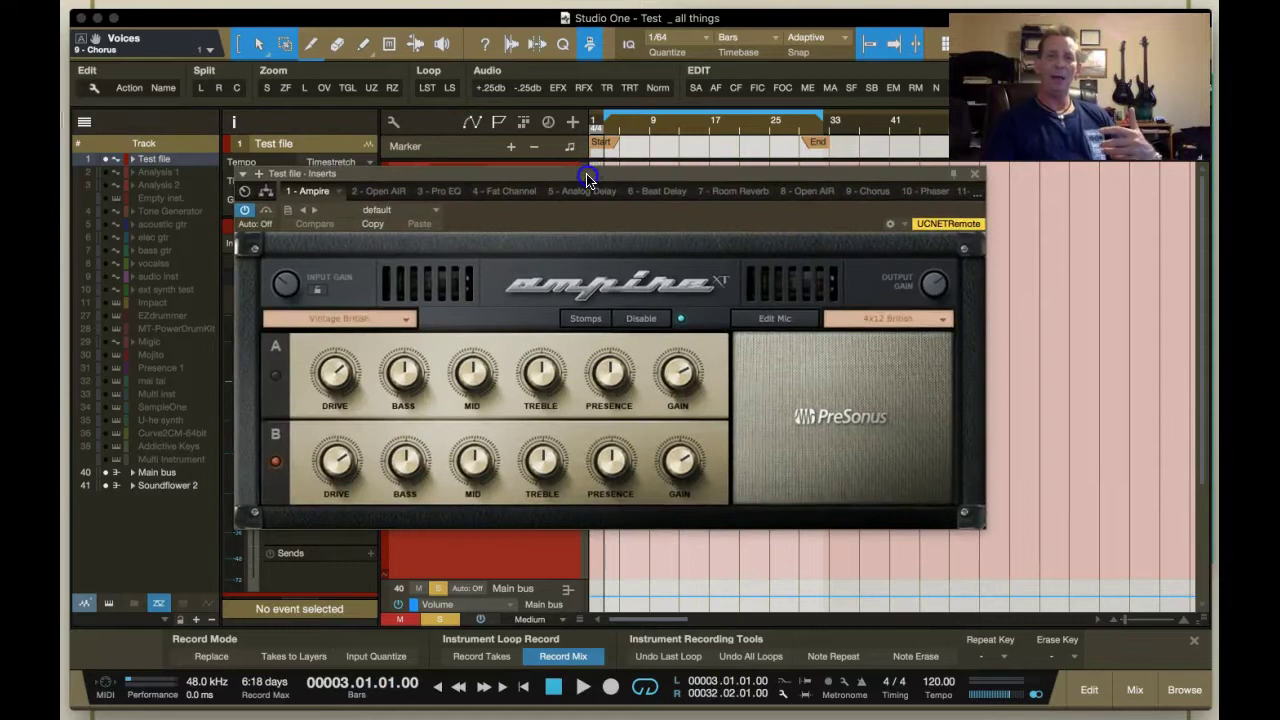
drag(588, 171, 511, 88)
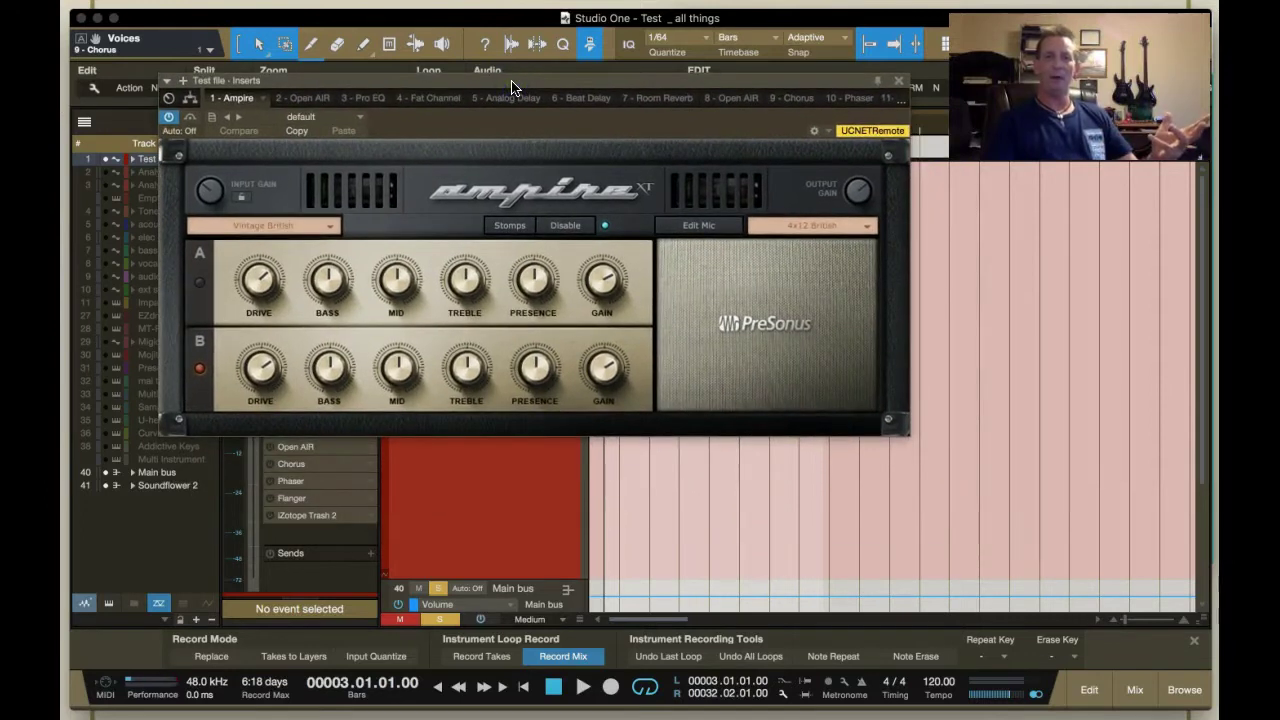
click(393, 252)
click(297, 253)
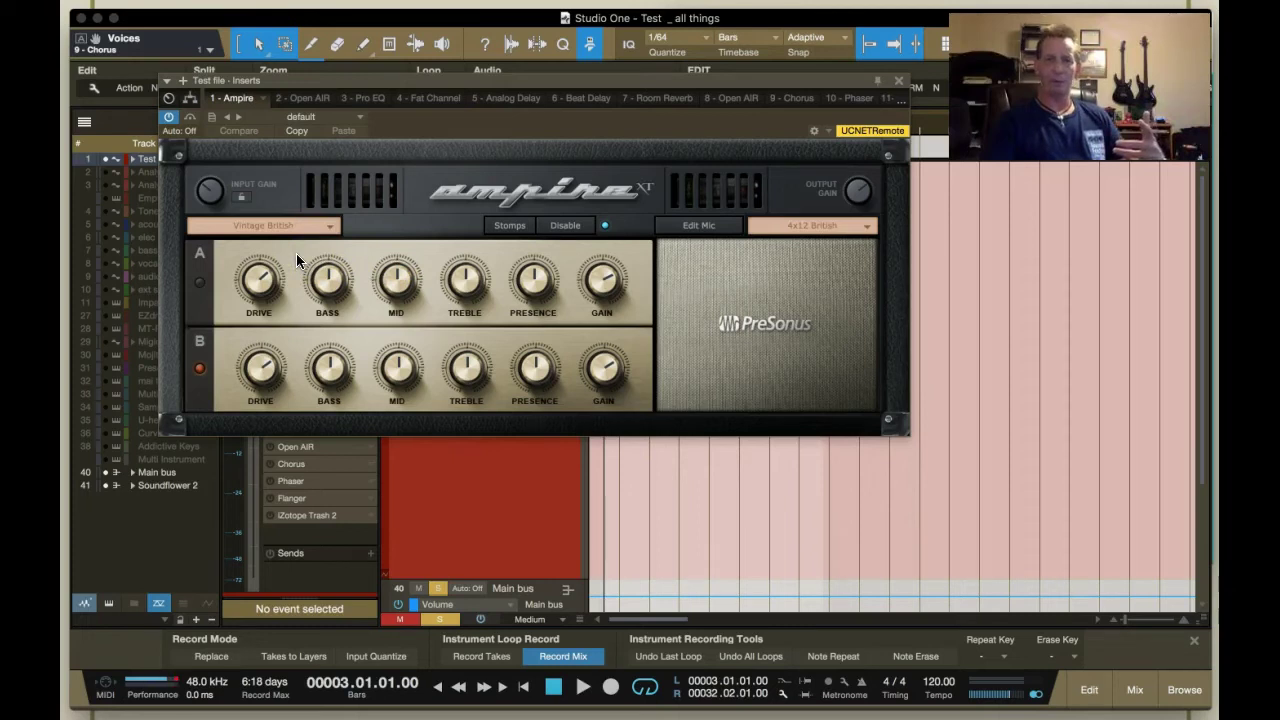
Set Ampire's amp model to Drive American and its cabinet to 2x12 Boutique
click(322, 228)
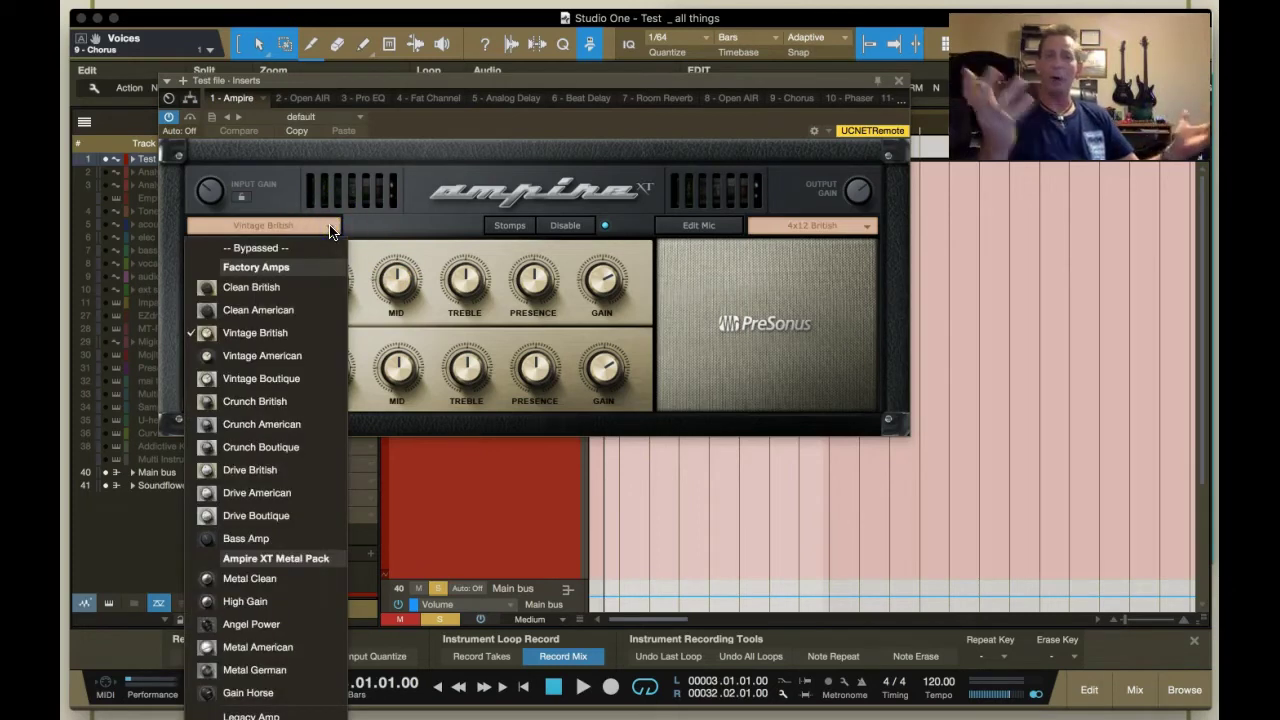
click(277, 622)
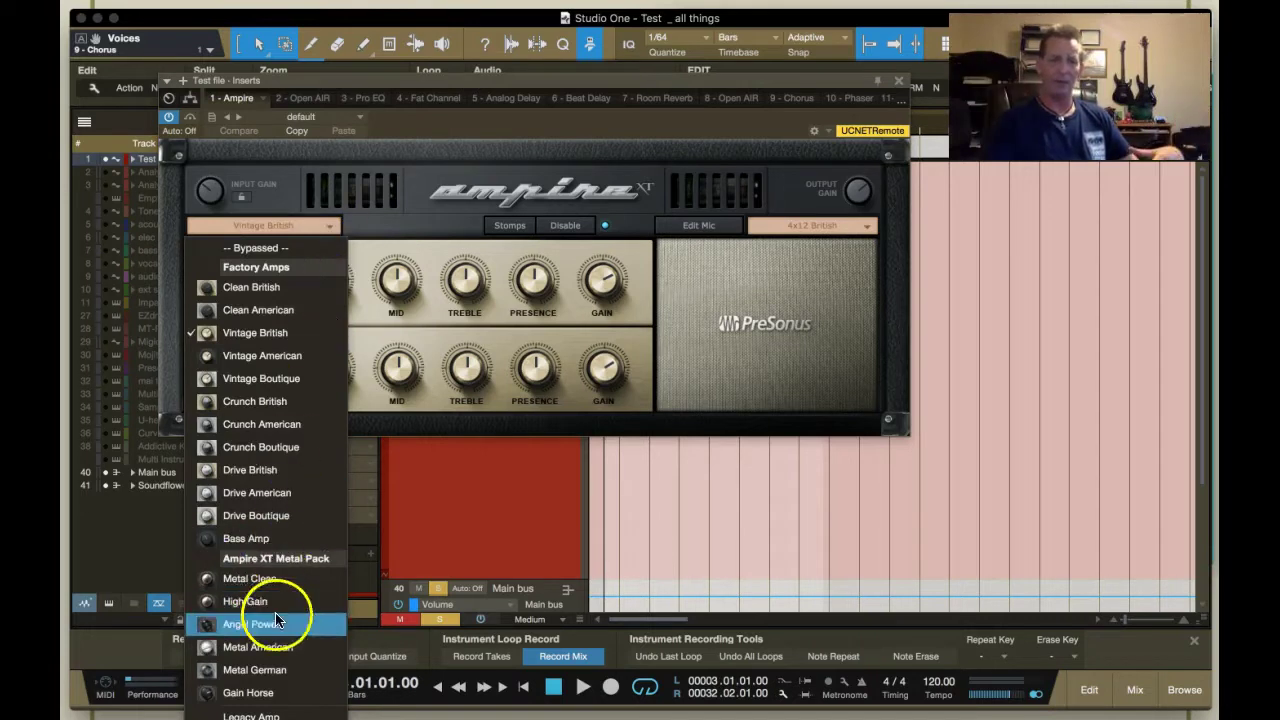
click(285, 492)
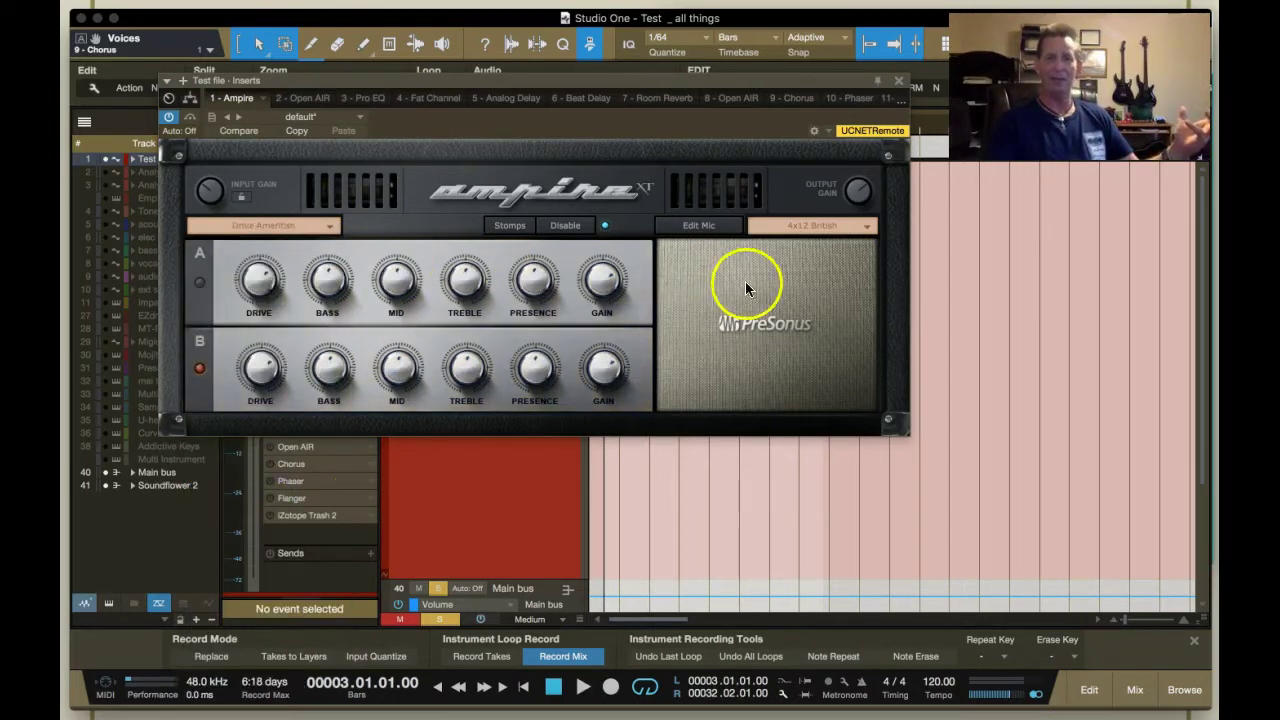
click(866, 225)
click(825, 405)
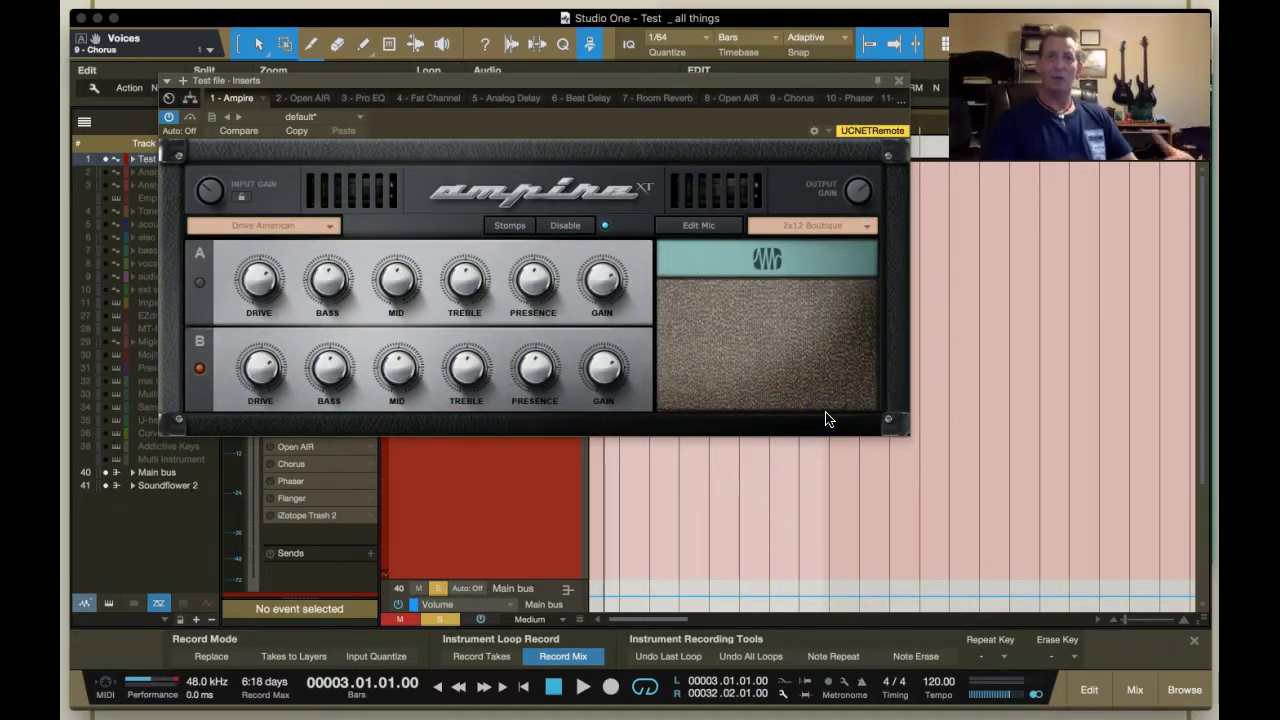
click(803, 350)
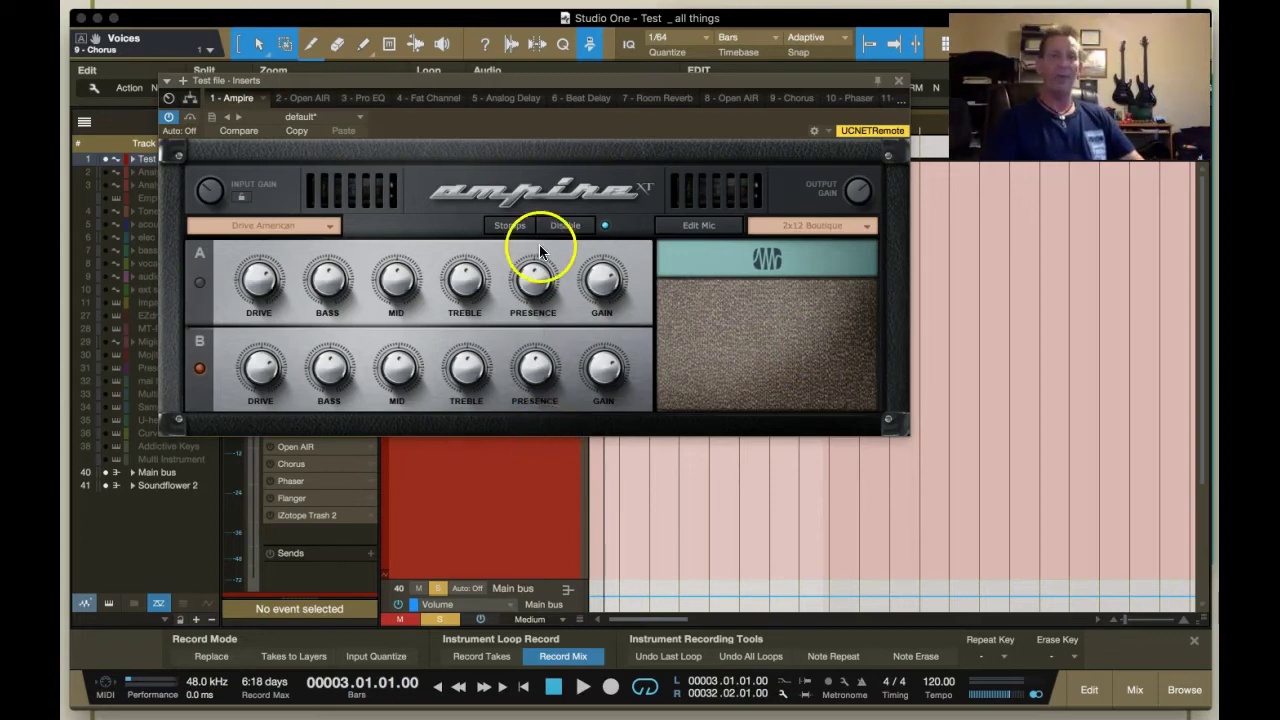
click(508, 257)
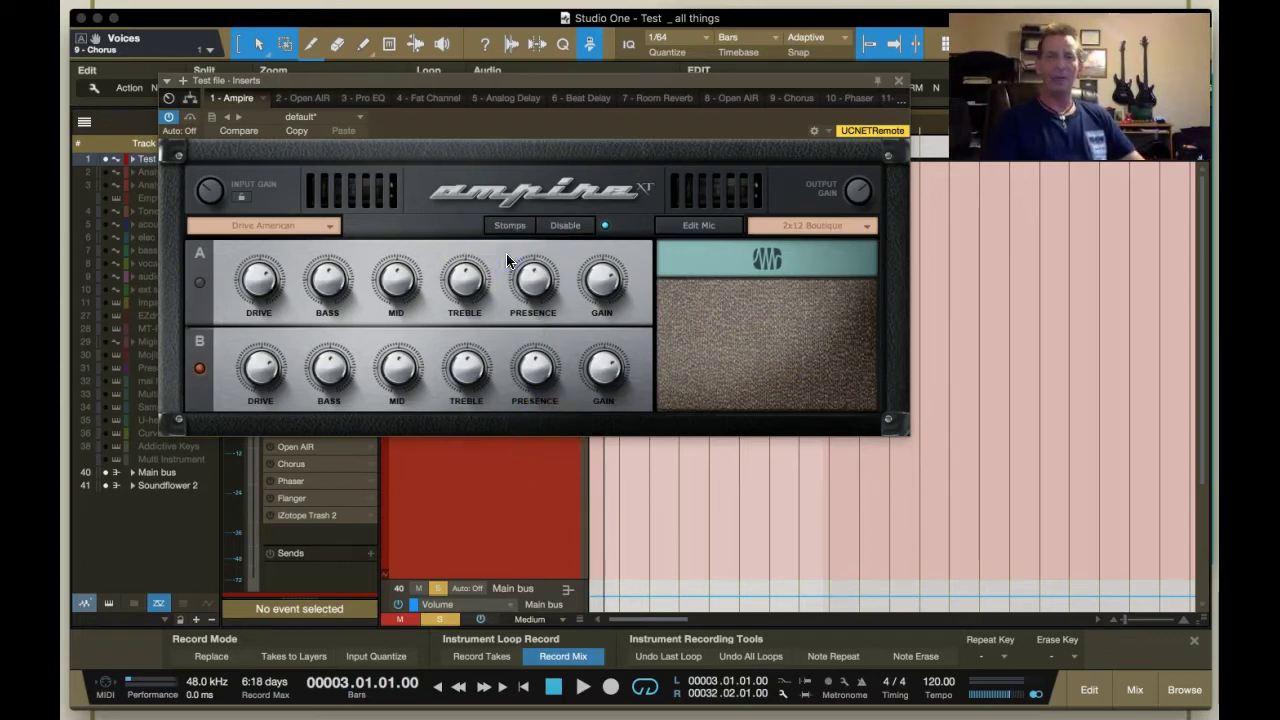
Review the available Ampire amp models without choosing another one and close the Ampire editor
click(330, 226)
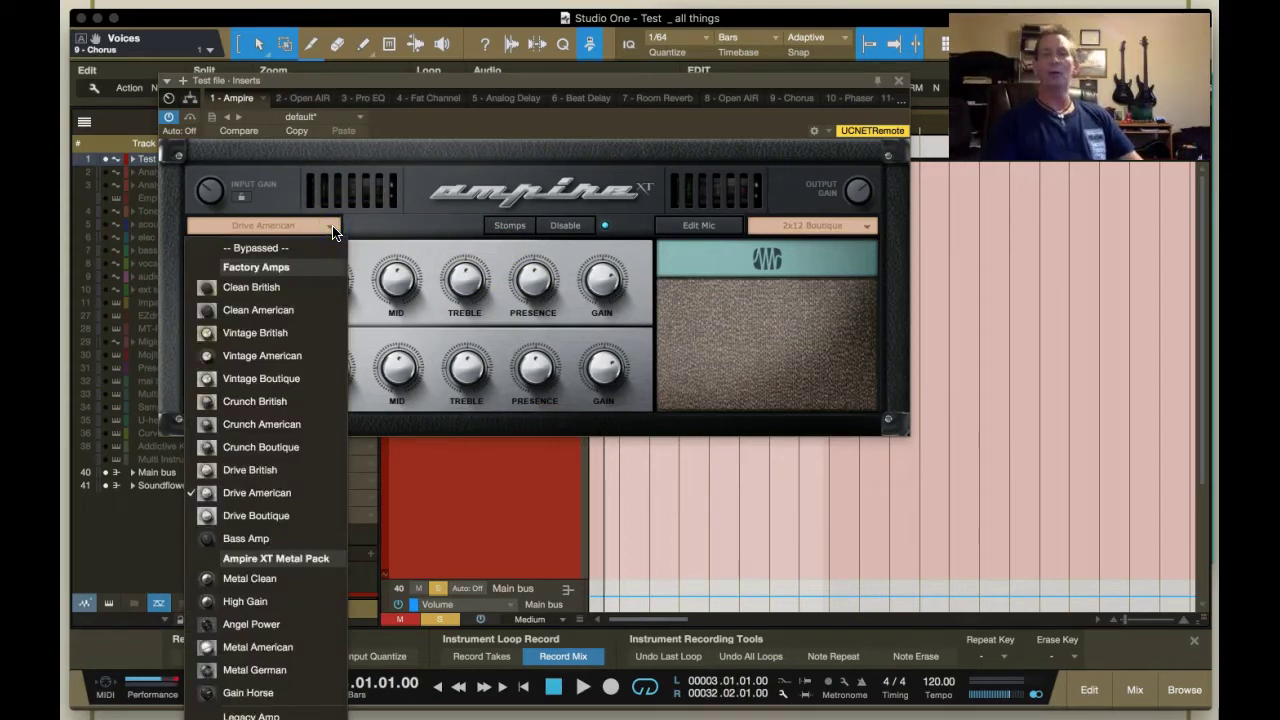
click(265, 325)
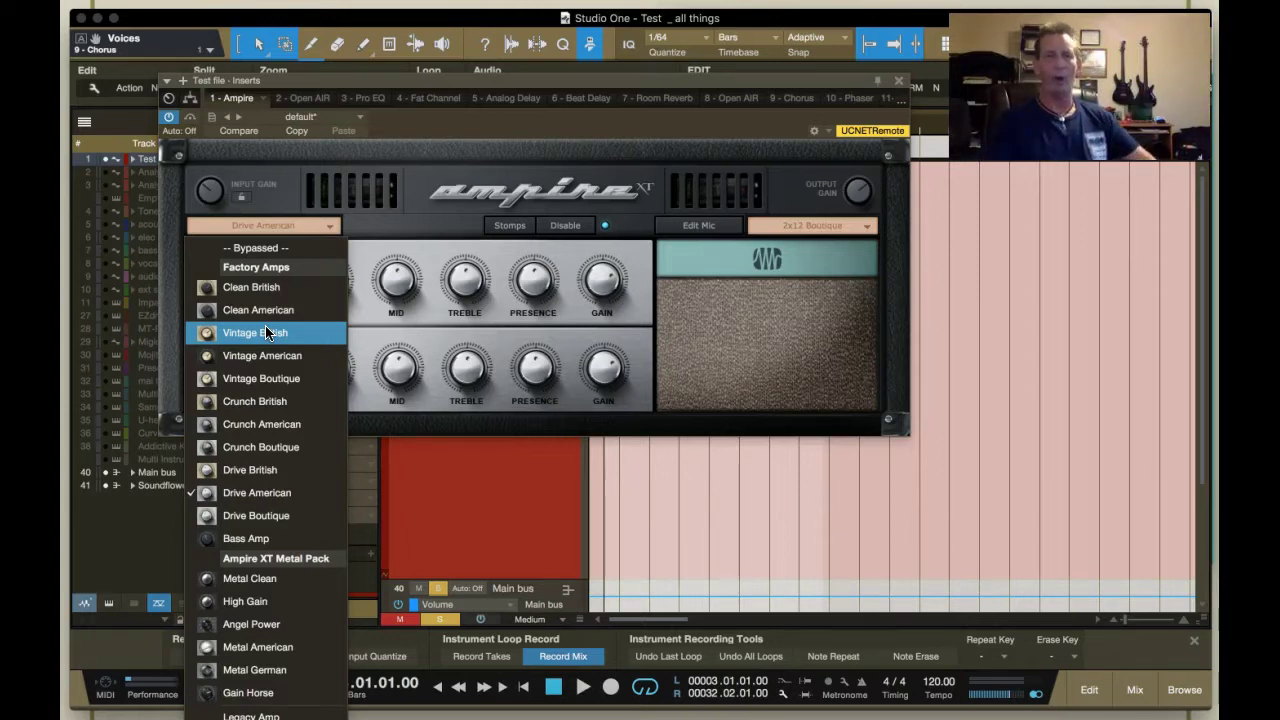
click(680, 143)
click(895, 84)
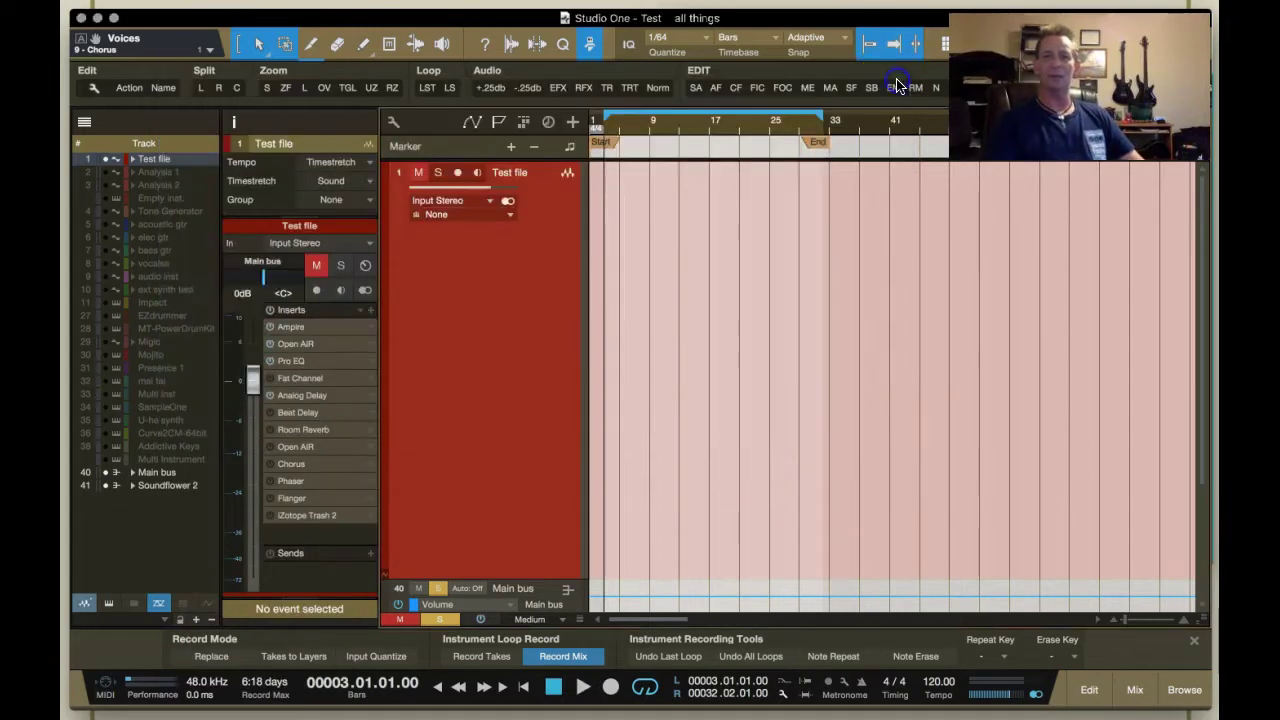
Open the first Open AIR insert of the Test file track for editing and move its window higher
right_click(365, 347)
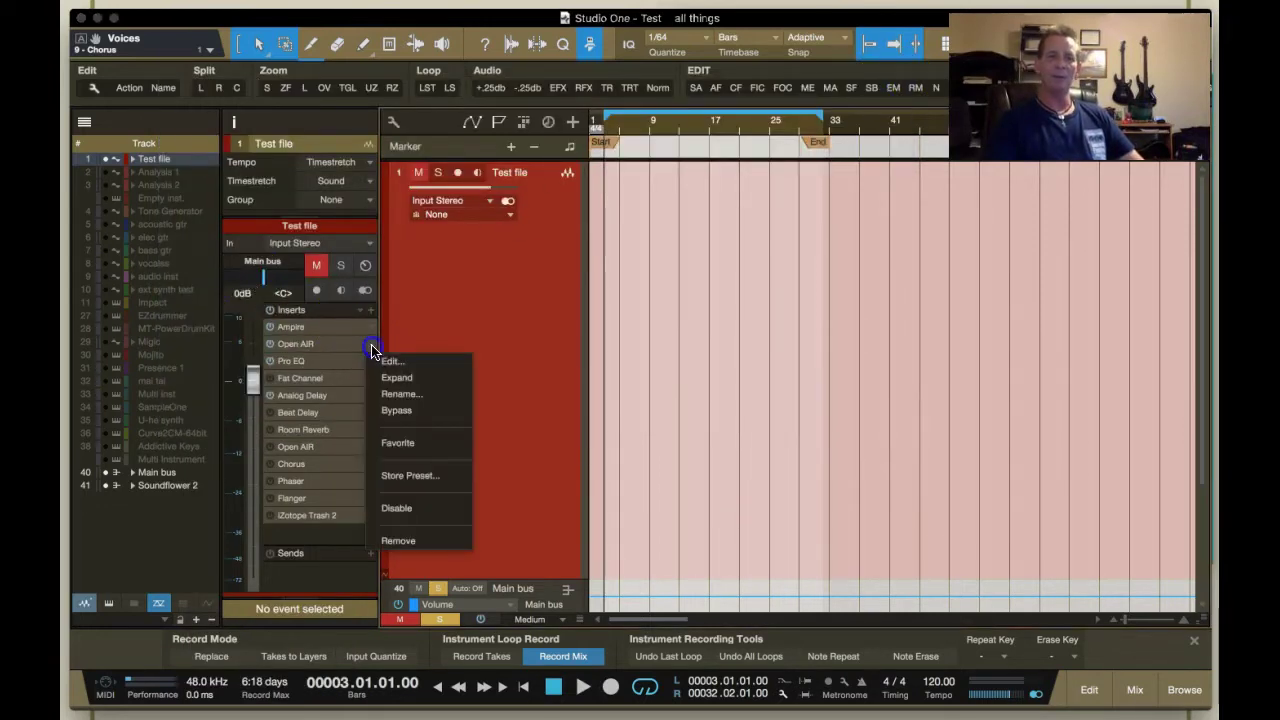
click(403, 366)
click(1109, 186)
drag(810, 180, 612, 104)
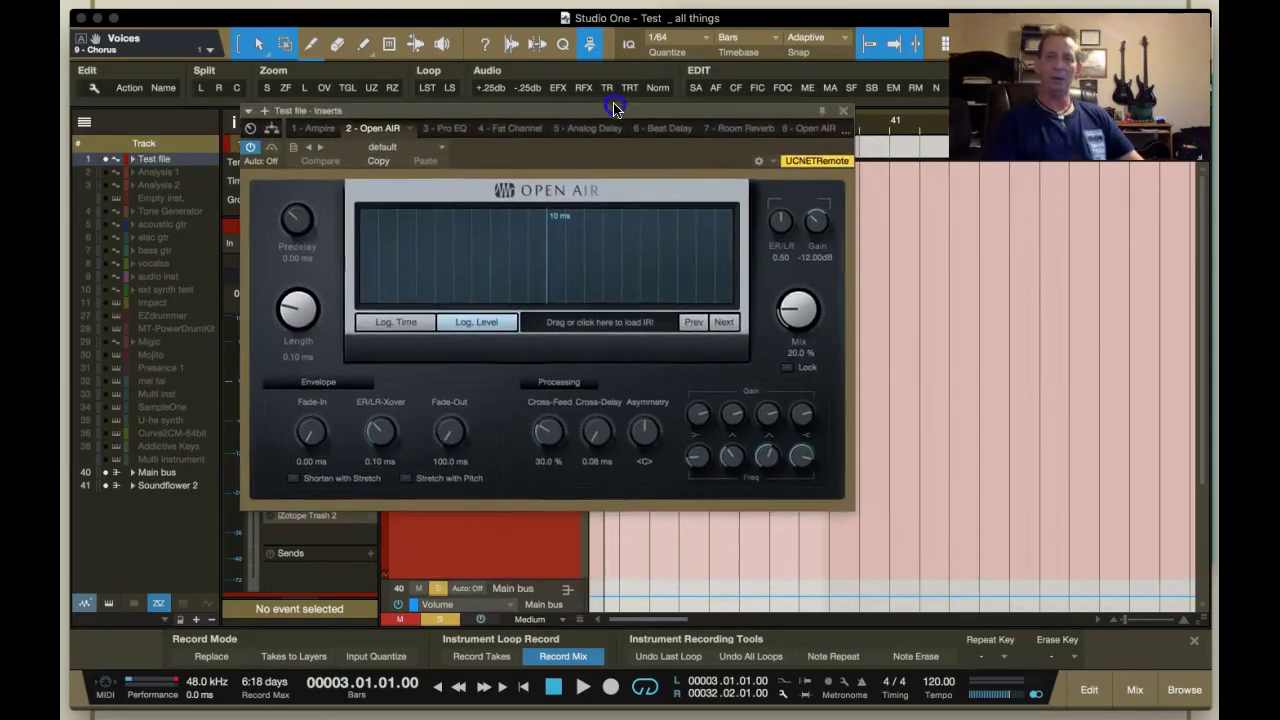
Browse Open AIR's guitar cab impulses down to BIGBox, 48 KHz-24bit, Marshall1960A-G12Ms, Coles 4038 without loading one, and close the editor
click(592, 312)
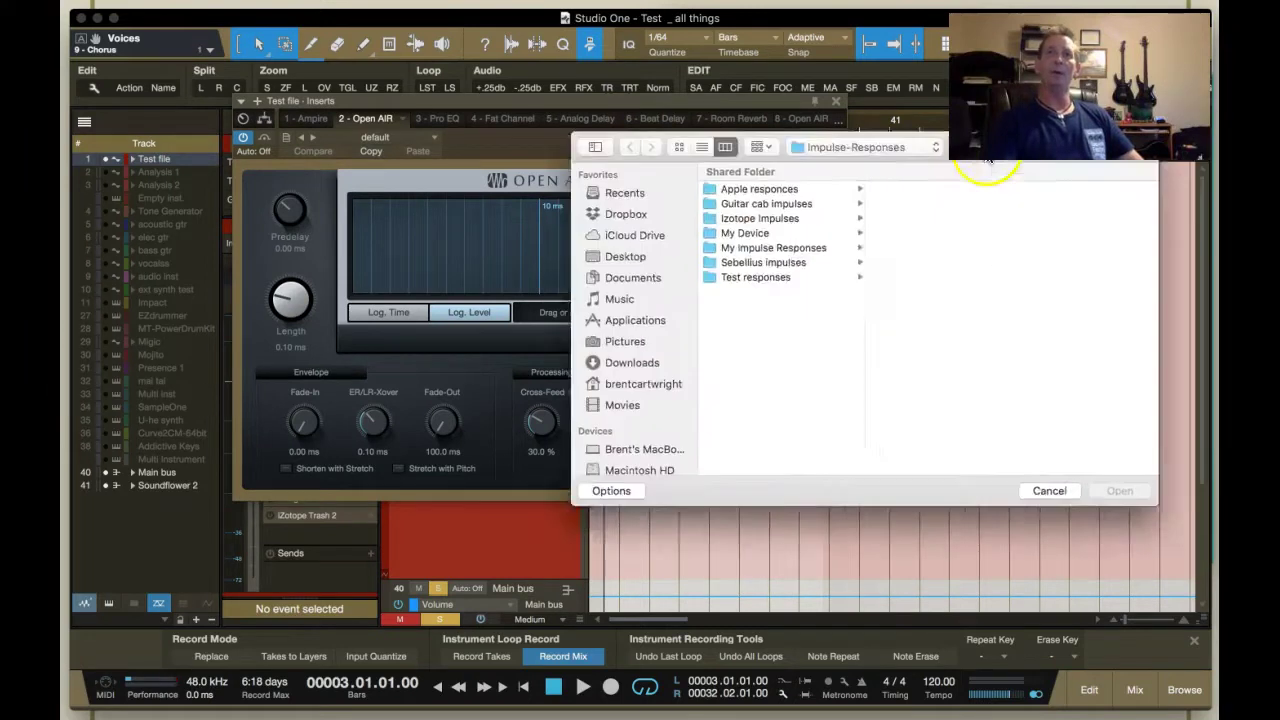
click(565, 155)
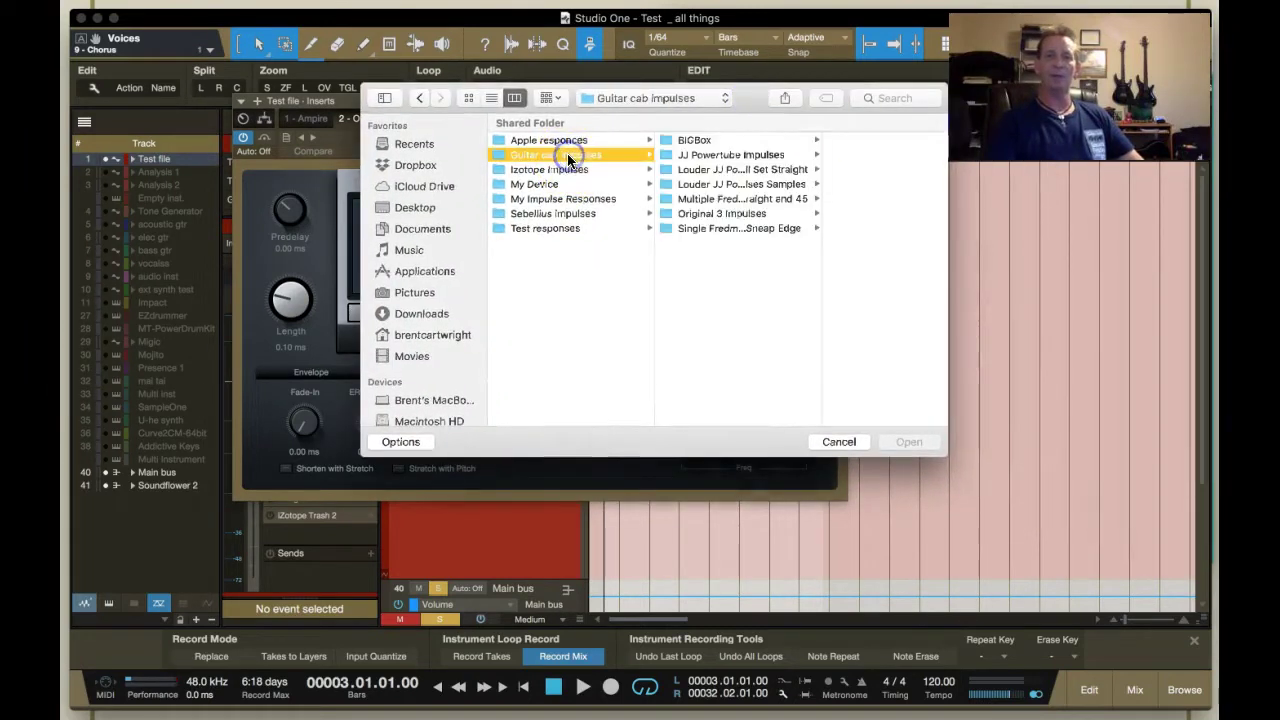
click(711, 141)
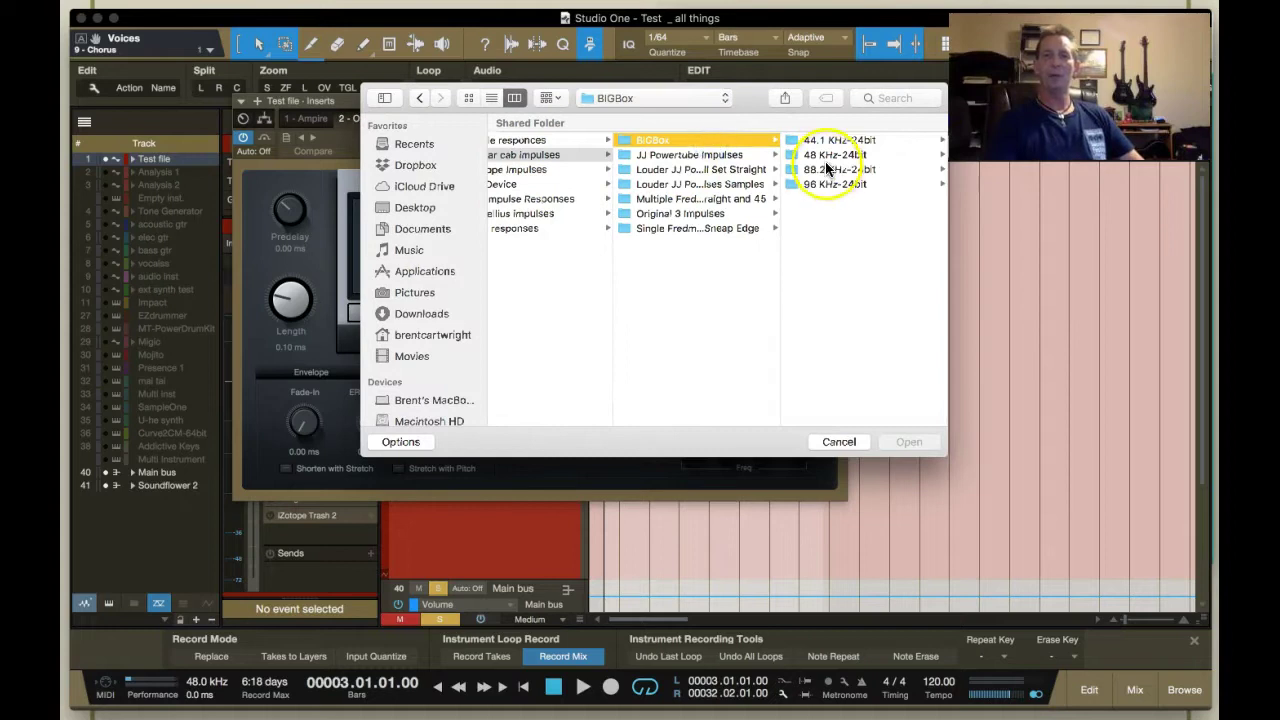
click(825, 157)
click(828, 141)
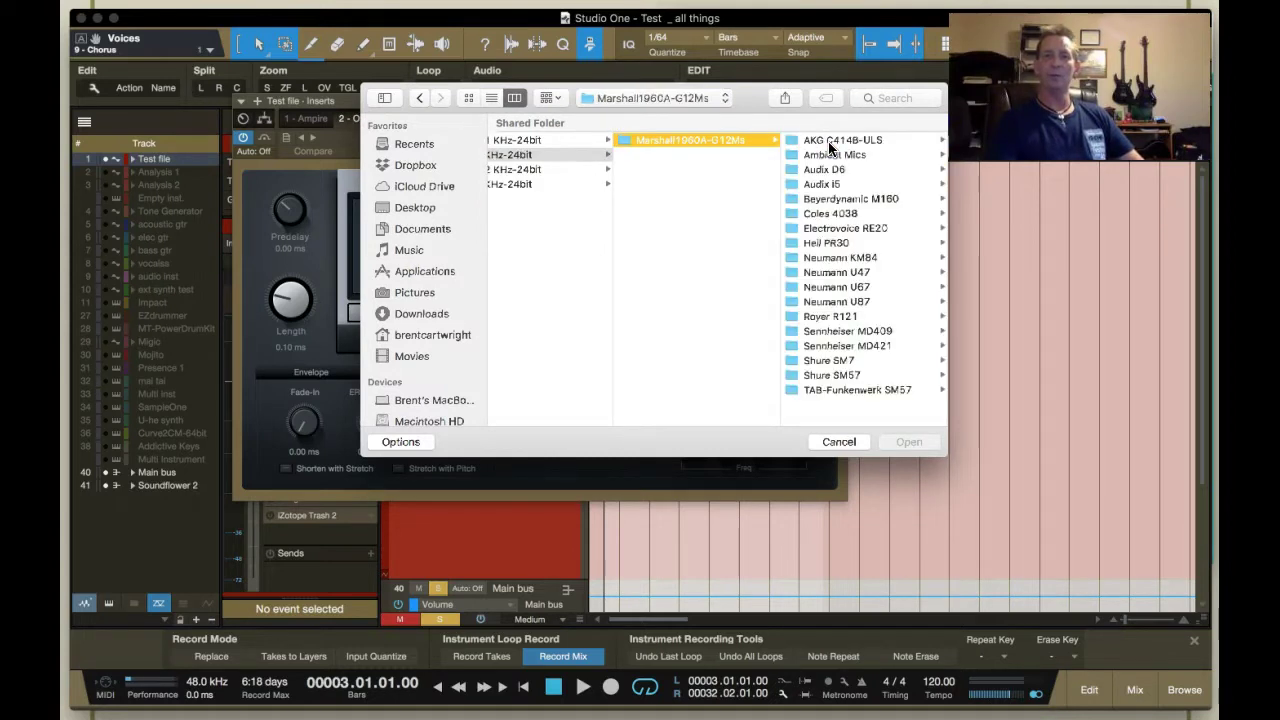
click(844, 206)
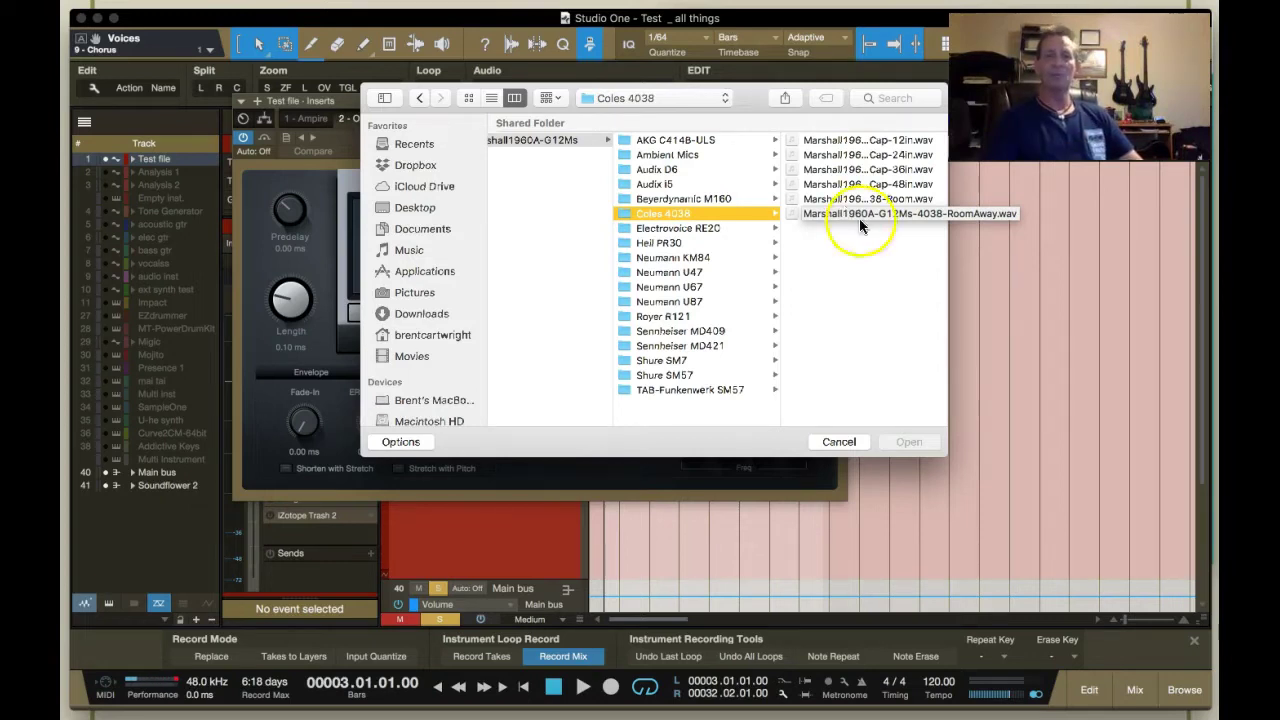
click(840, 442)
click(563, 290)
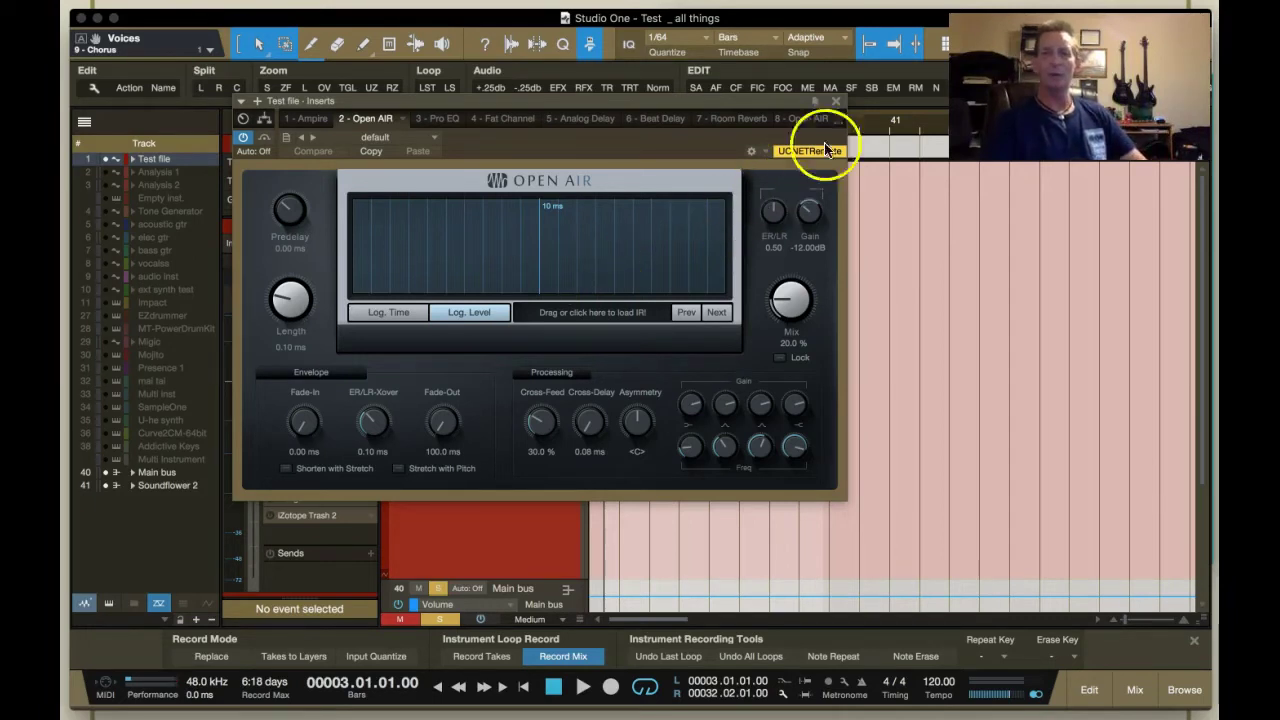
click(836, 101)
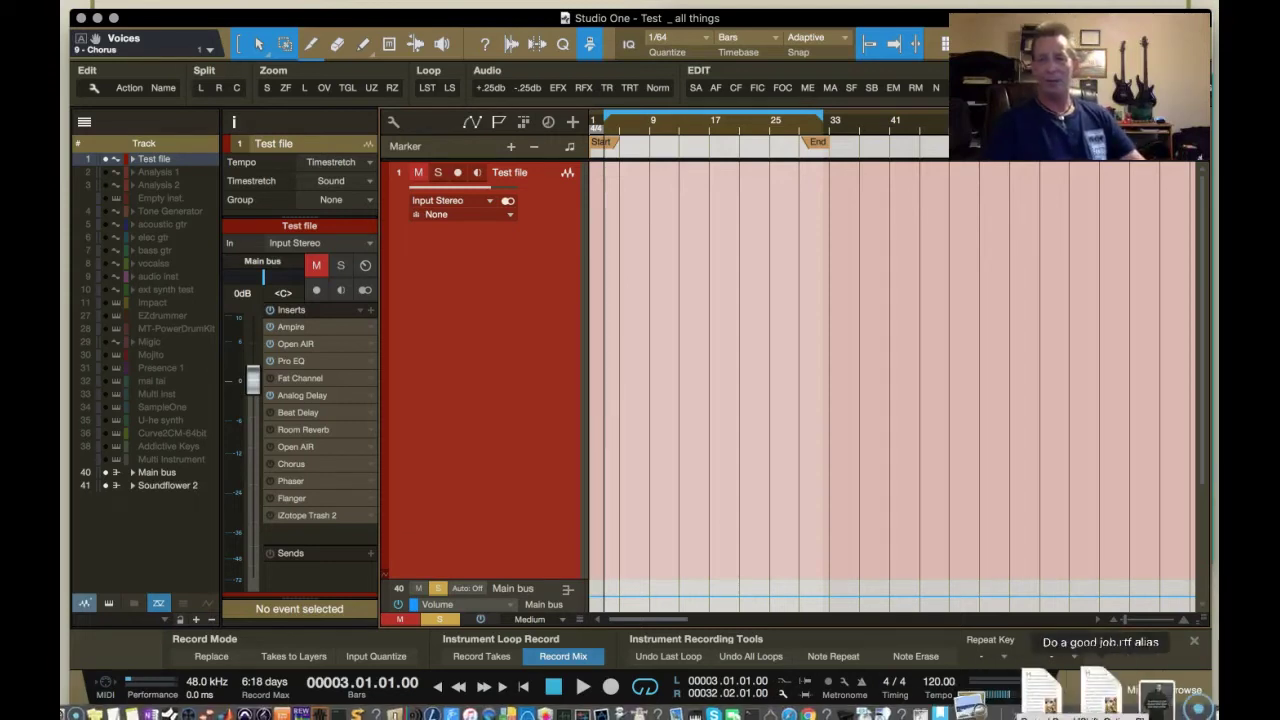
Switch to Preview to bring up its window of open reference images
click(1110, 700)
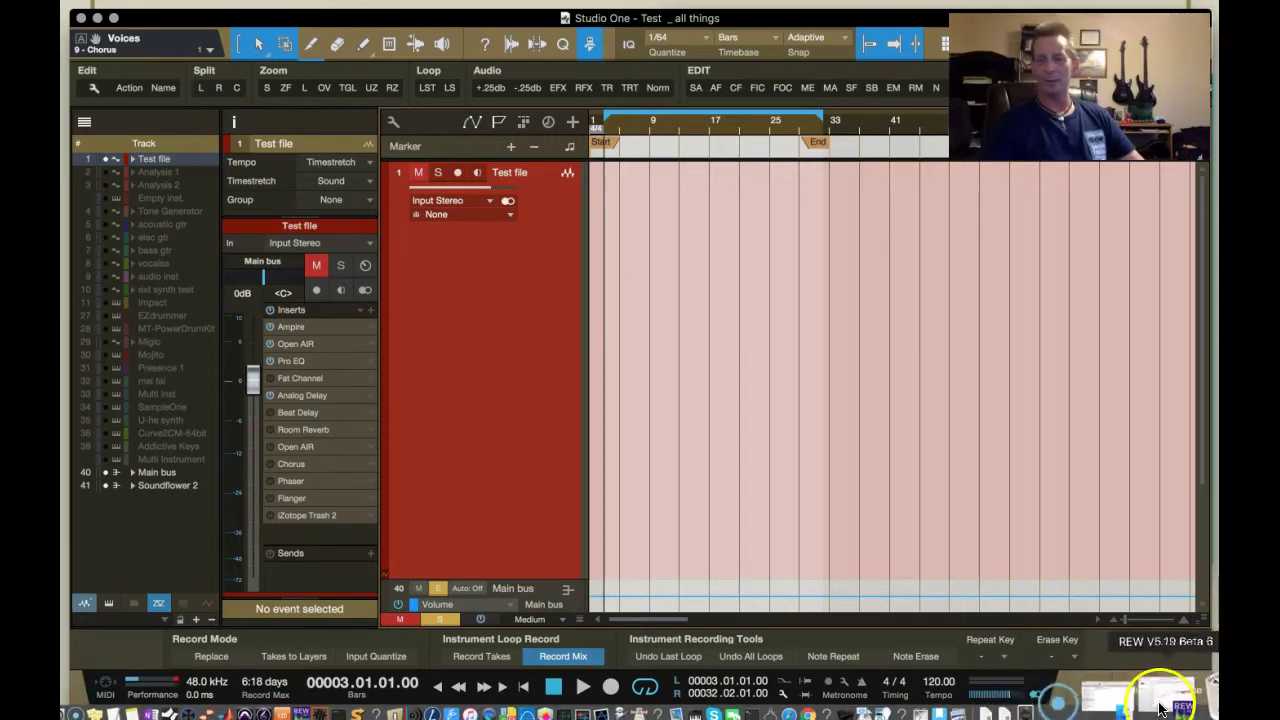
click(1138, 708)
click(929, 380)
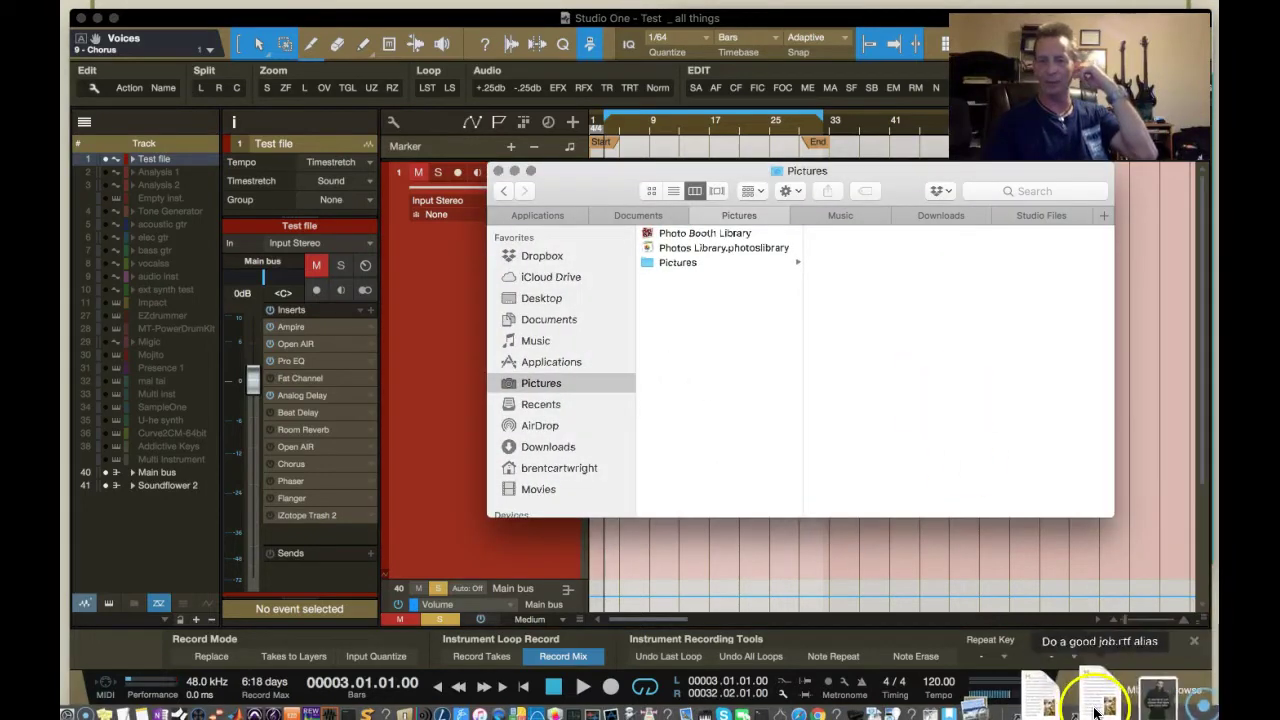
click(1058, 710)
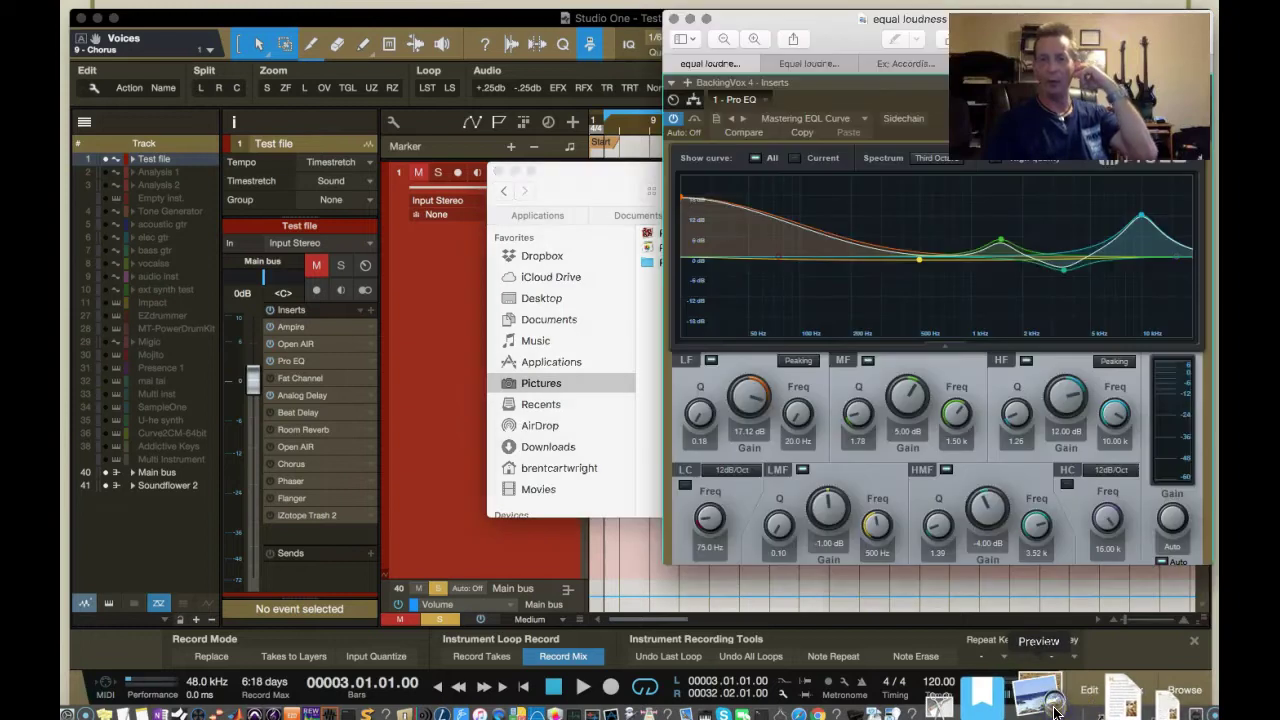
Reposition the Preview window, display Accordian.png and widen the window to examine the harmonics above the root
drag(857, 30, 553, 40)
click(708, 78)
click(612, 77)
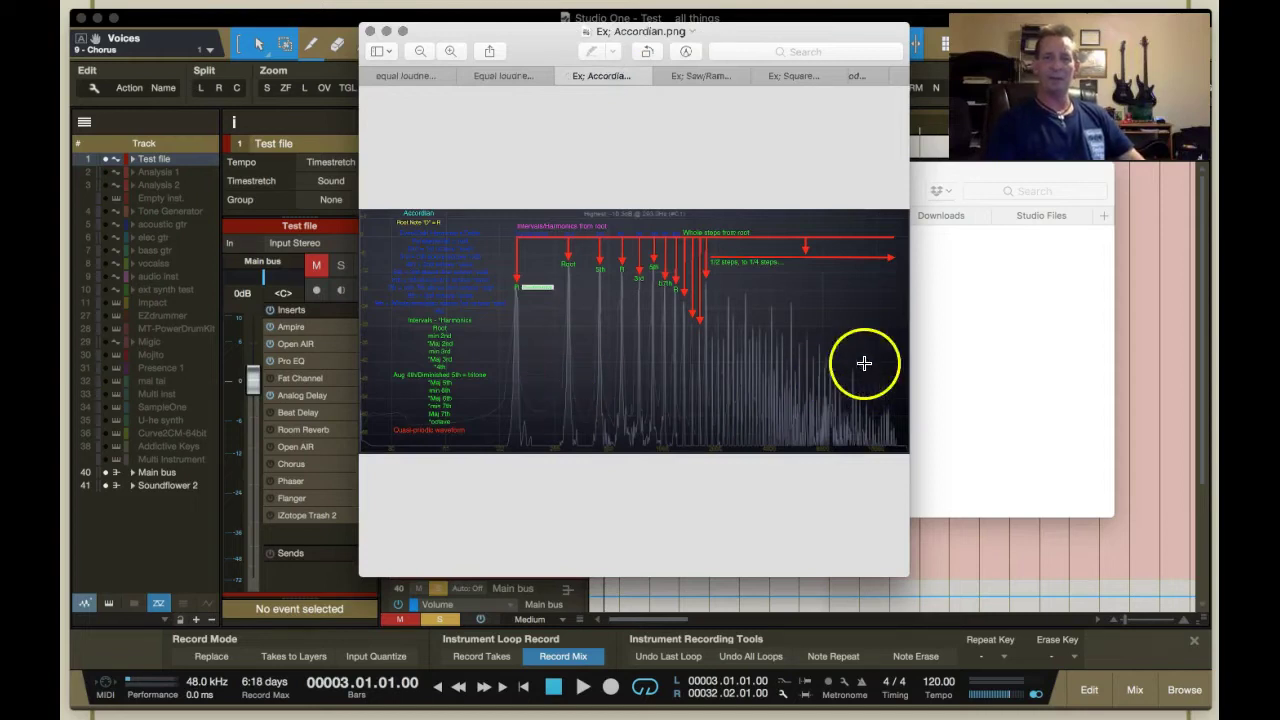
drag(910, 355, 1121, 368)
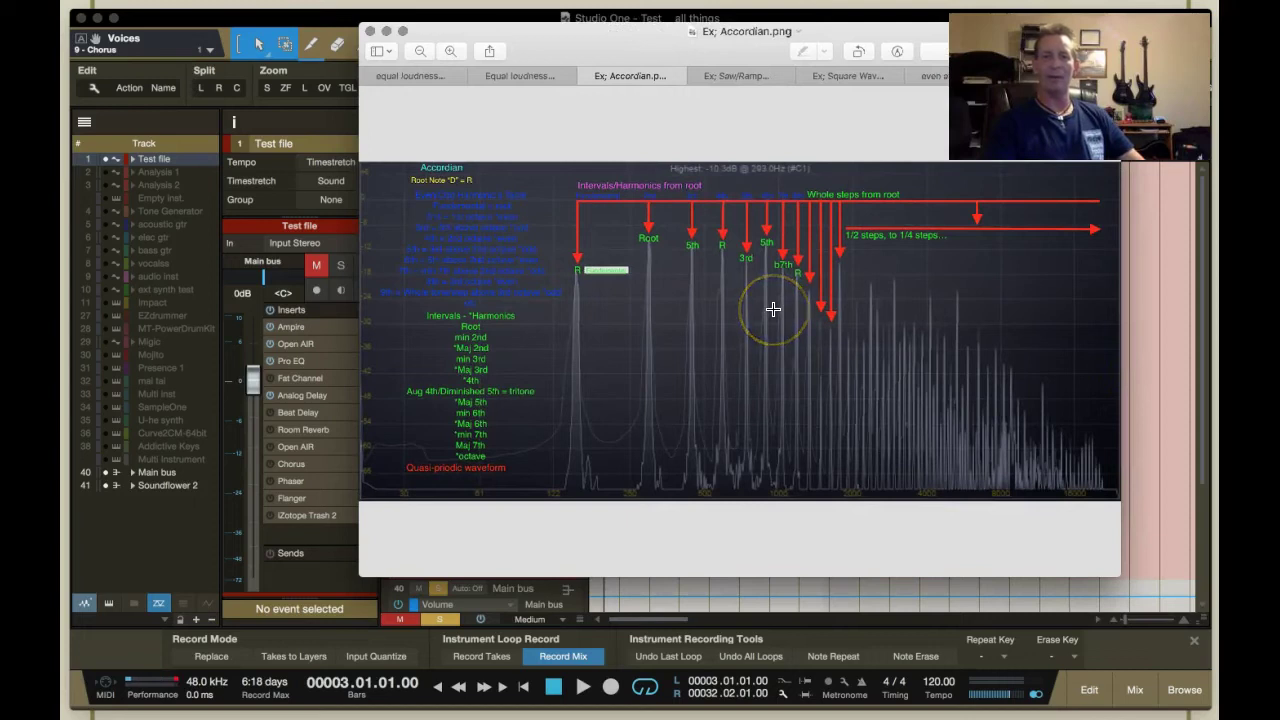
mouse_move(628, 256)
mouse_down()
mouse_move(563, 280)
mouse_move(577, 291)
mouse_move(655, 251)
mouse_move(717, 270)
mouse_move(763, 261)
mouse_move(820, 315)
mouse_move(857, 237)
mouse_move(955, 246)
mouse_up()
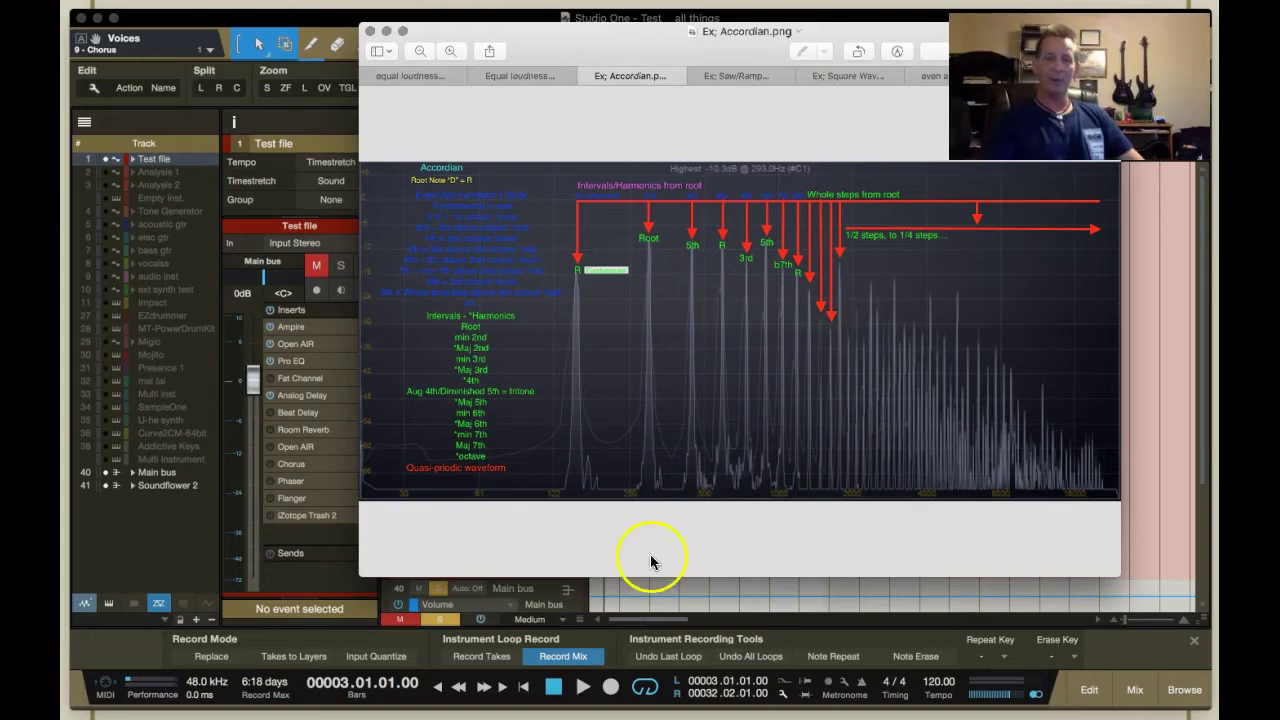
Switch to Studio One, bring the Accordian.png chart back for another look and minimize the Preview window
click(1140, 689)
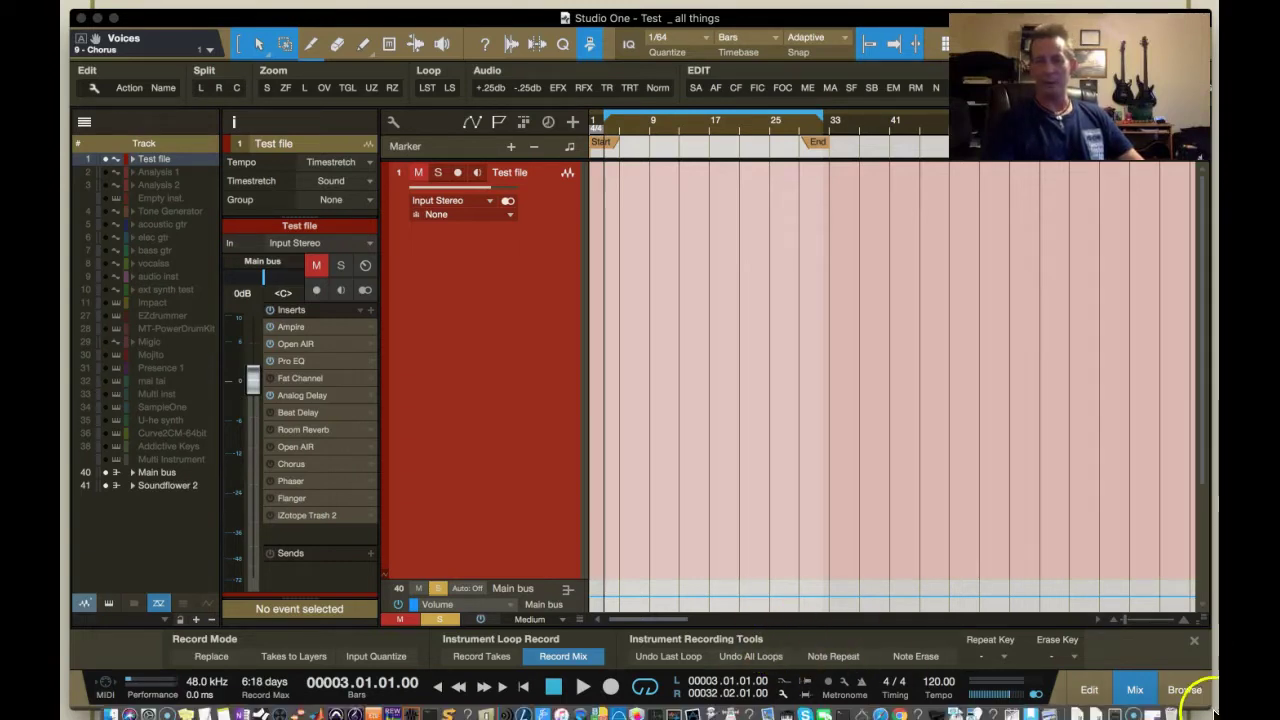
click(1110, 695)
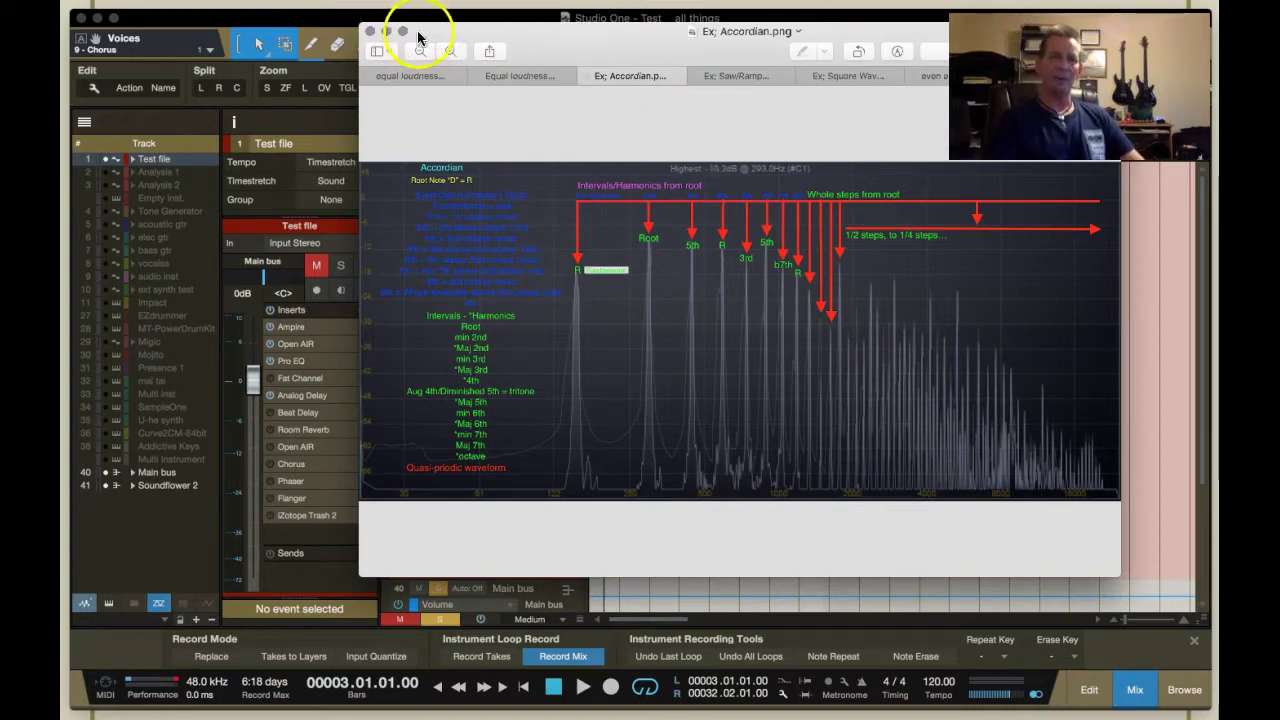
click(386, 31)
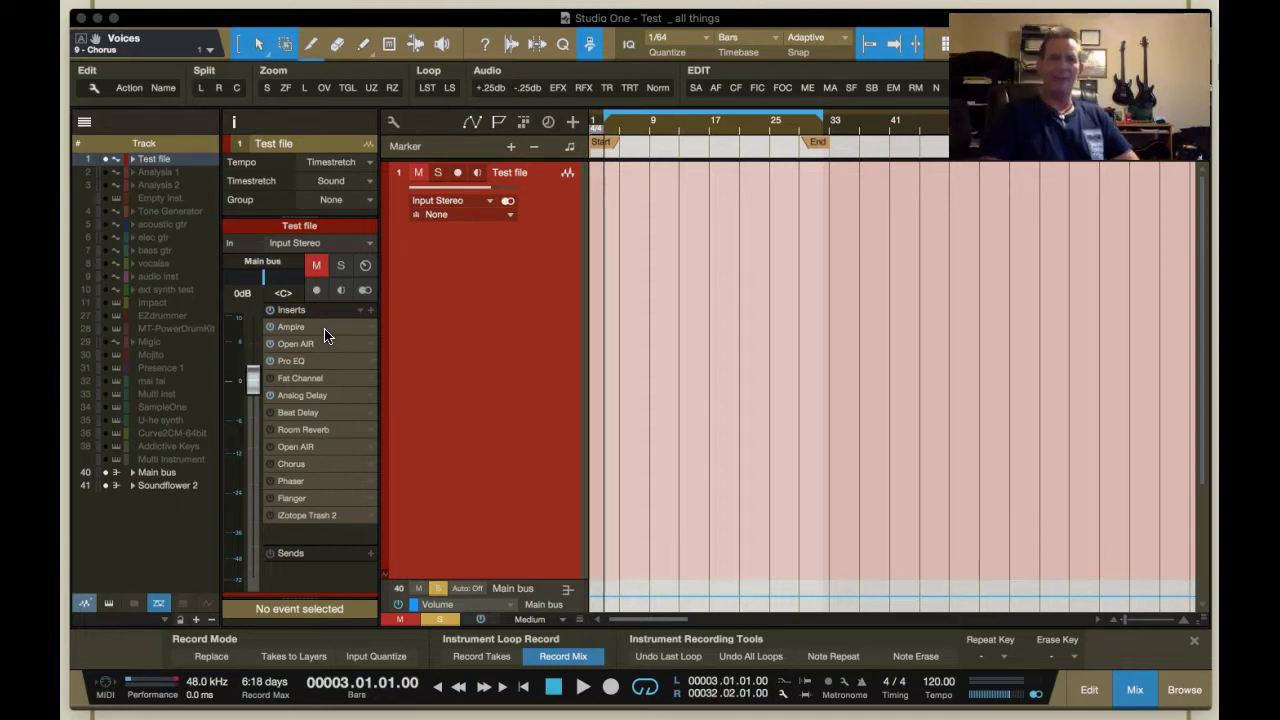
right_click(371, 347)
click(329, 348)
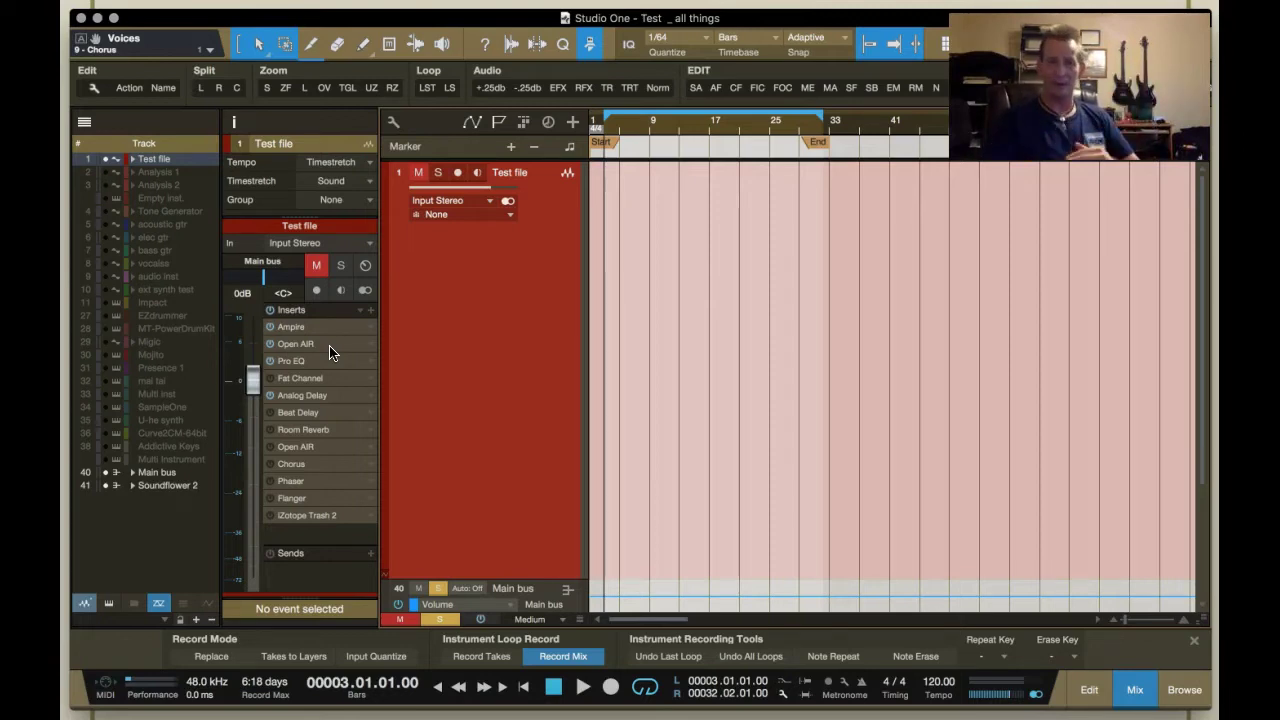
click(333, 349)
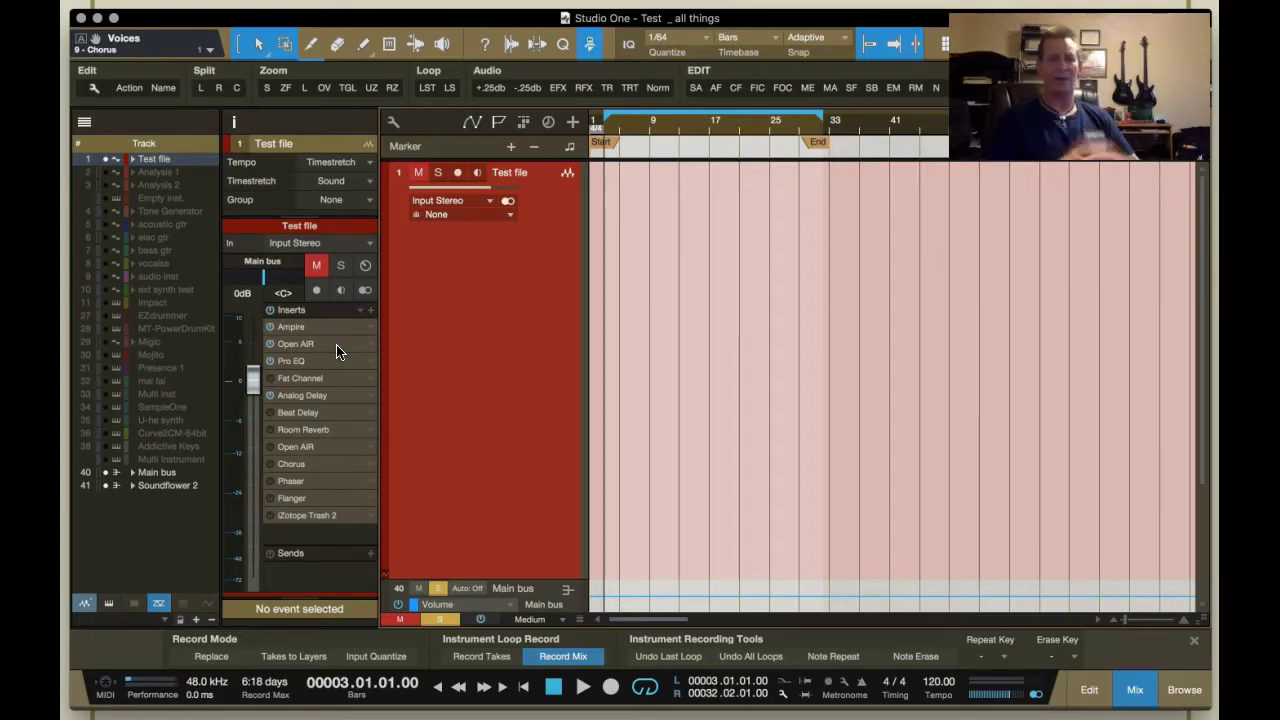
Open the Pro EQ insert of the Test file track for editing and move its window fully into view
right_click(366, 362)
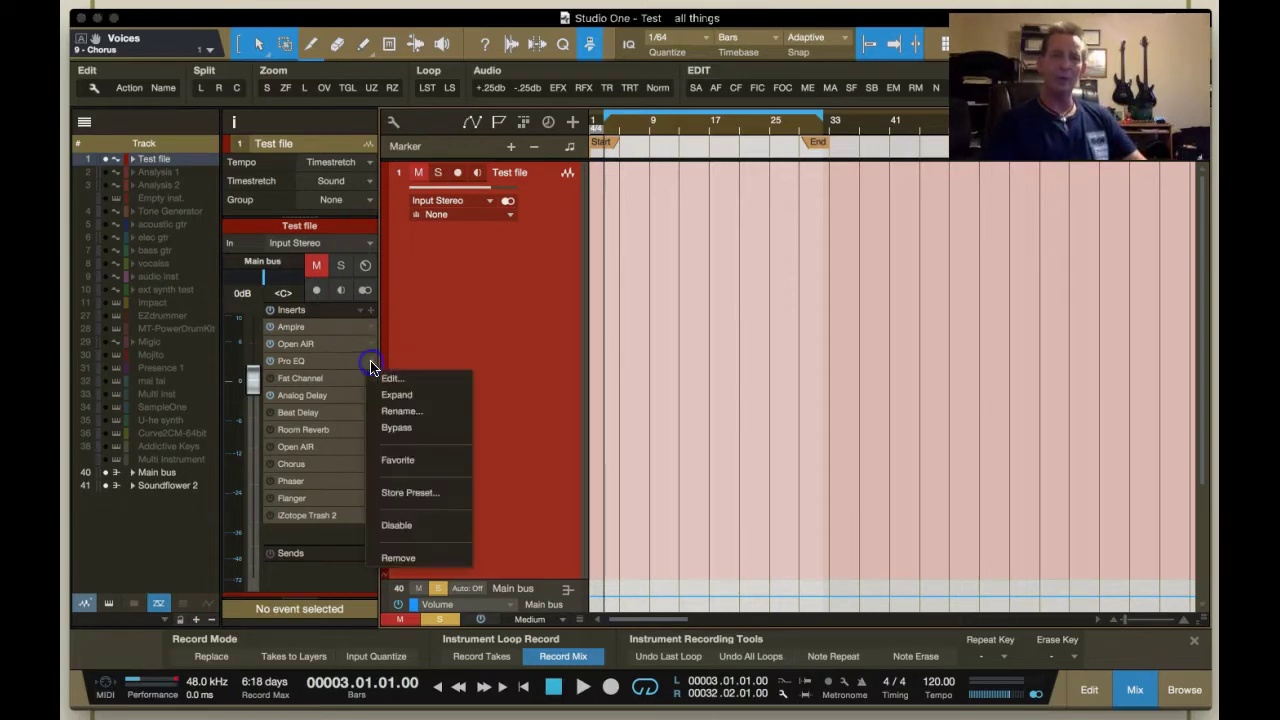
click(404, 388)
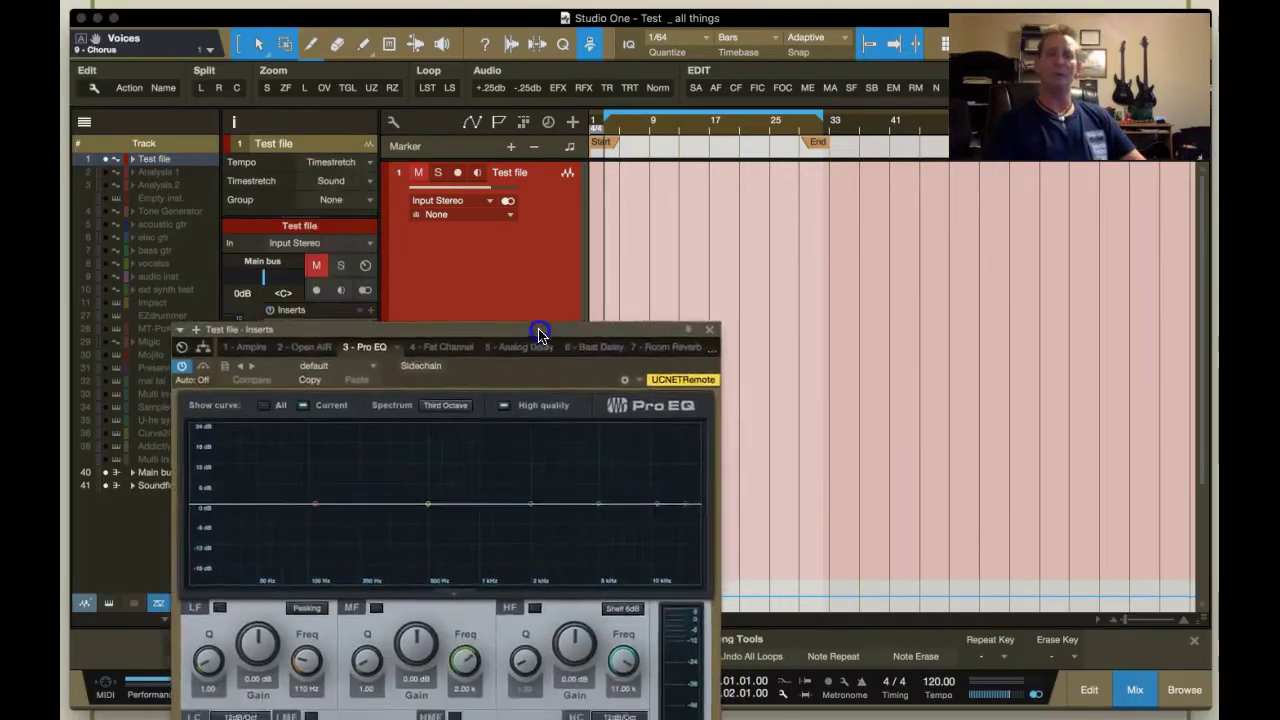
drag(534, 329, 745, 122)
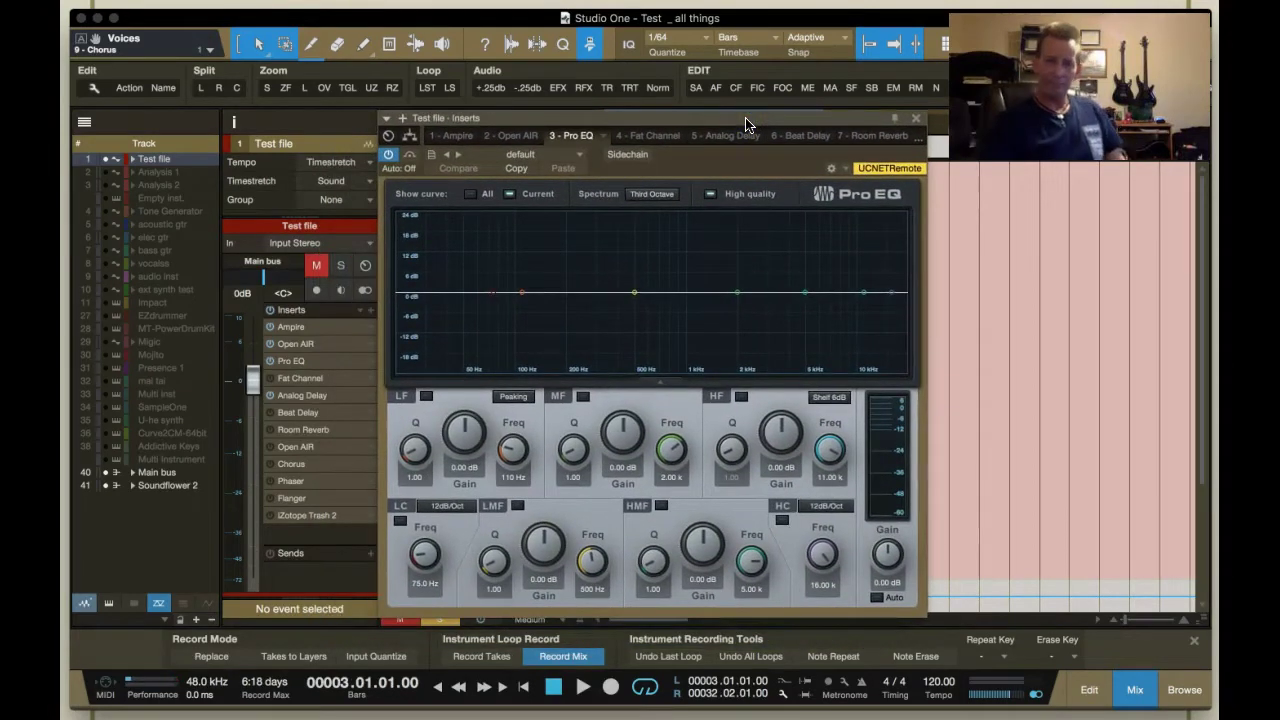
Boost LF about 8 dB at 108 Hz, cut LMF about 18.6 dB at 497 Hz and boost MF about 13.7 dB at 1.96 kHz
click(613, 289)
drag(548, 298, 520, 270)
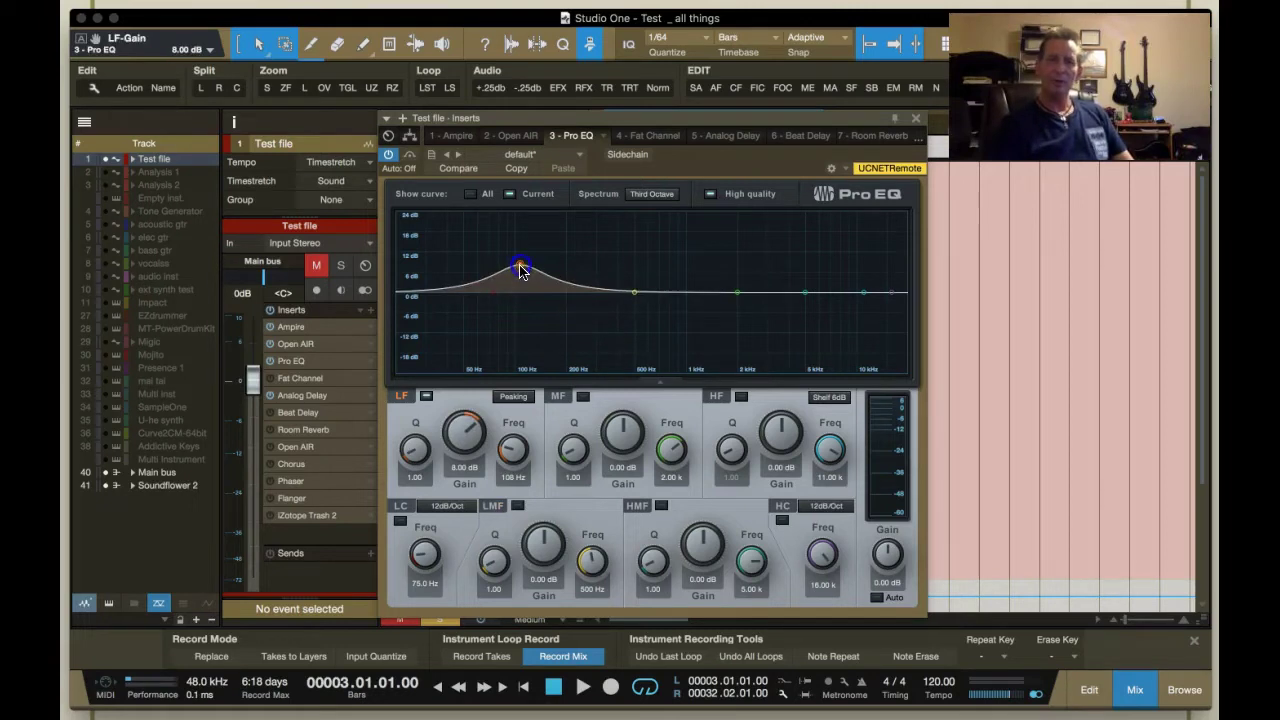
drag(634, 293, 634, 357)
drag(735, 290, 735, 246)
Cut Pro EQ's HMF band about 11.1 dB at 4.58 kHz and boost its HF shelf about 9.9 dB at 10.11 kHz
drag(803, 292, 798, 330)
click(860, 297)
drag(858, 300, 858, 264)
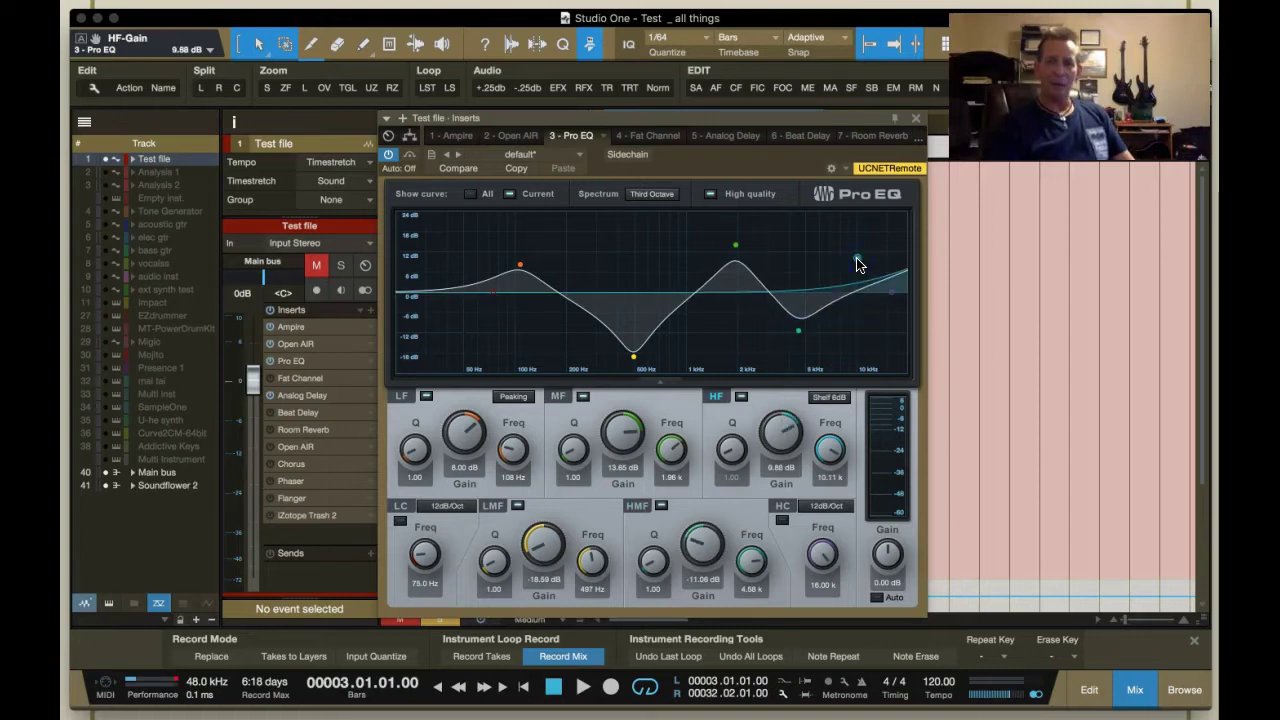
click(919, 592)
Close the Pro EQ editor and switch to Preview's image window
mouse_move(1099, 703)
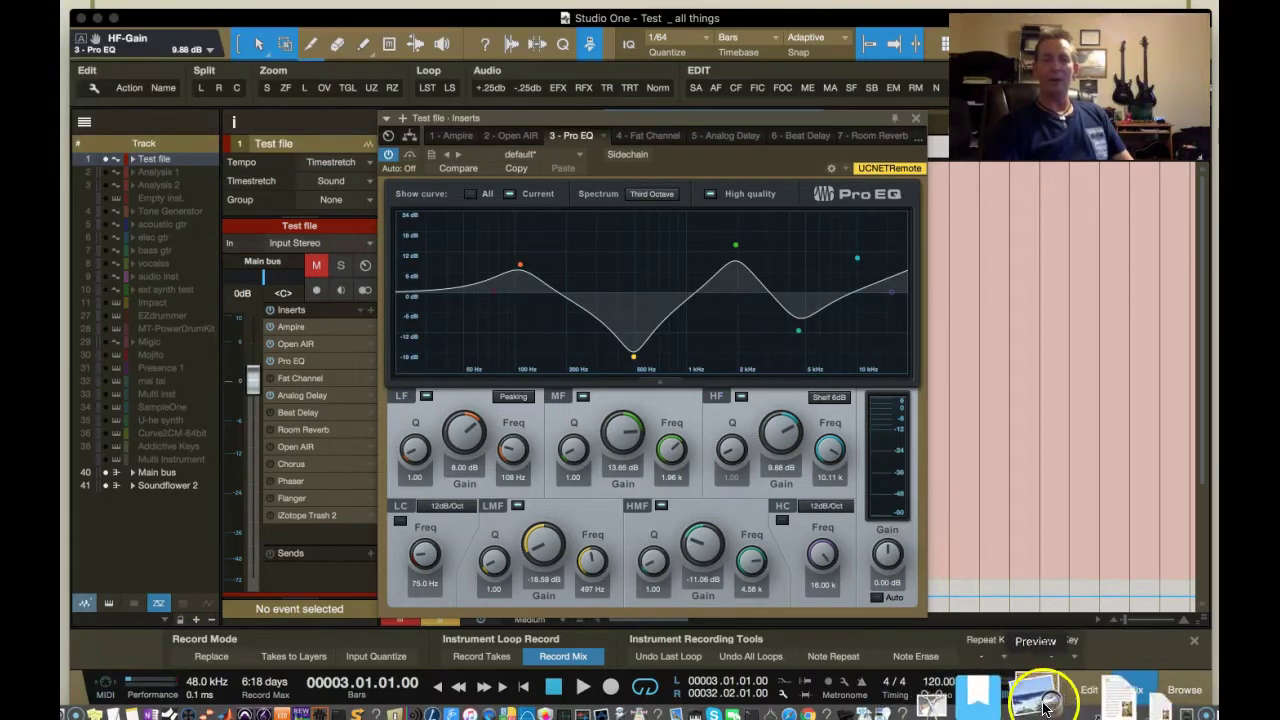
click(1043, 708)
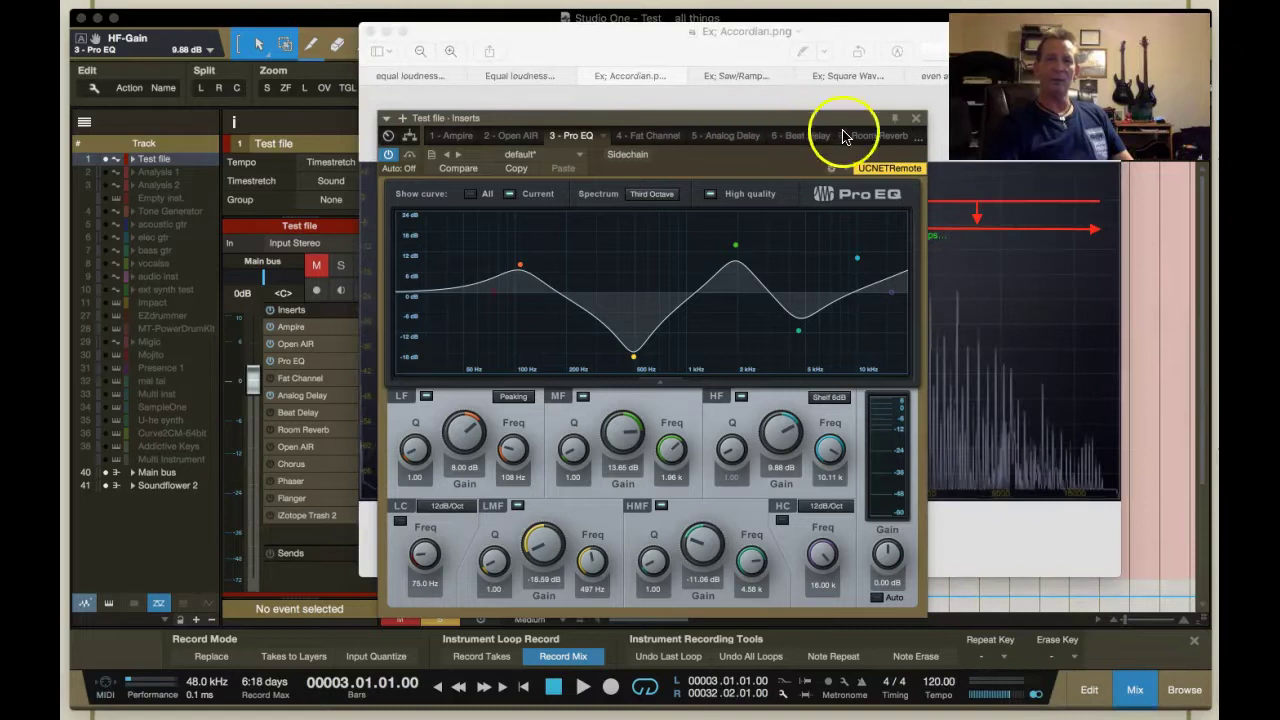
click(916, 119)
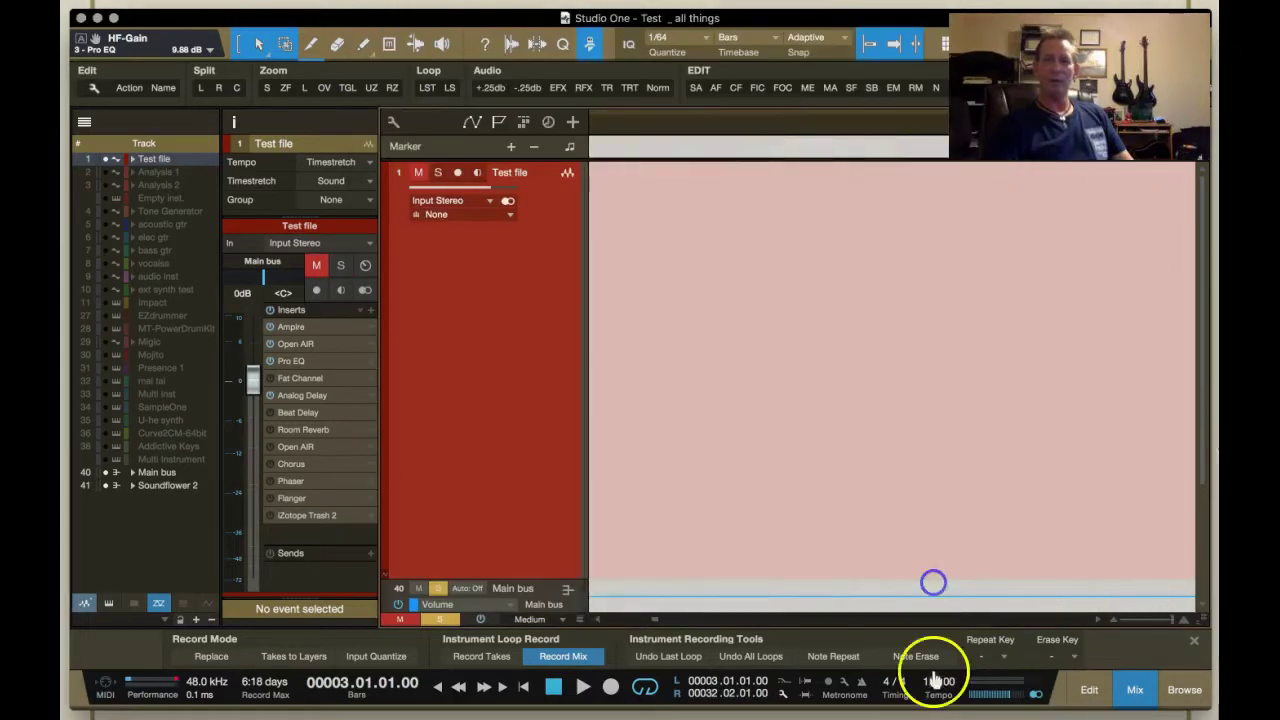
click(1048, 700)
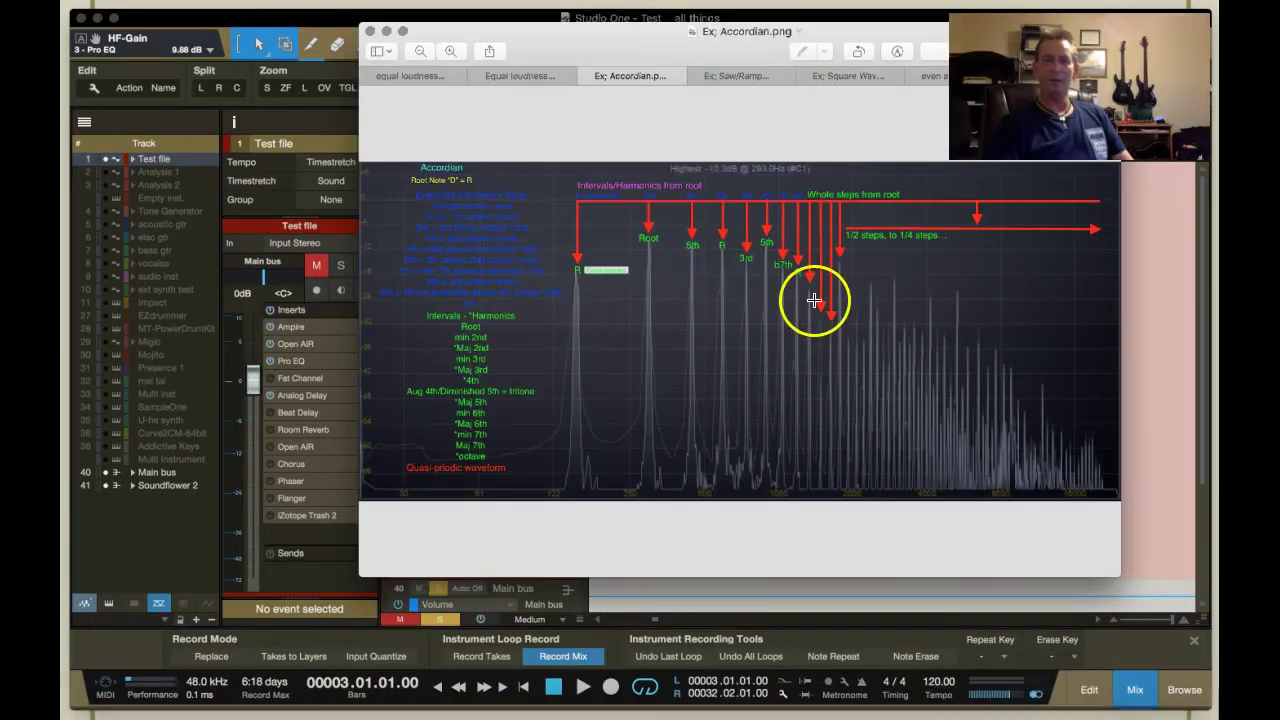
Compare the equal loudness Pro EQ curve image with the equal-loudness contour chart, and minimize the Preview window when done
click(430, 78)
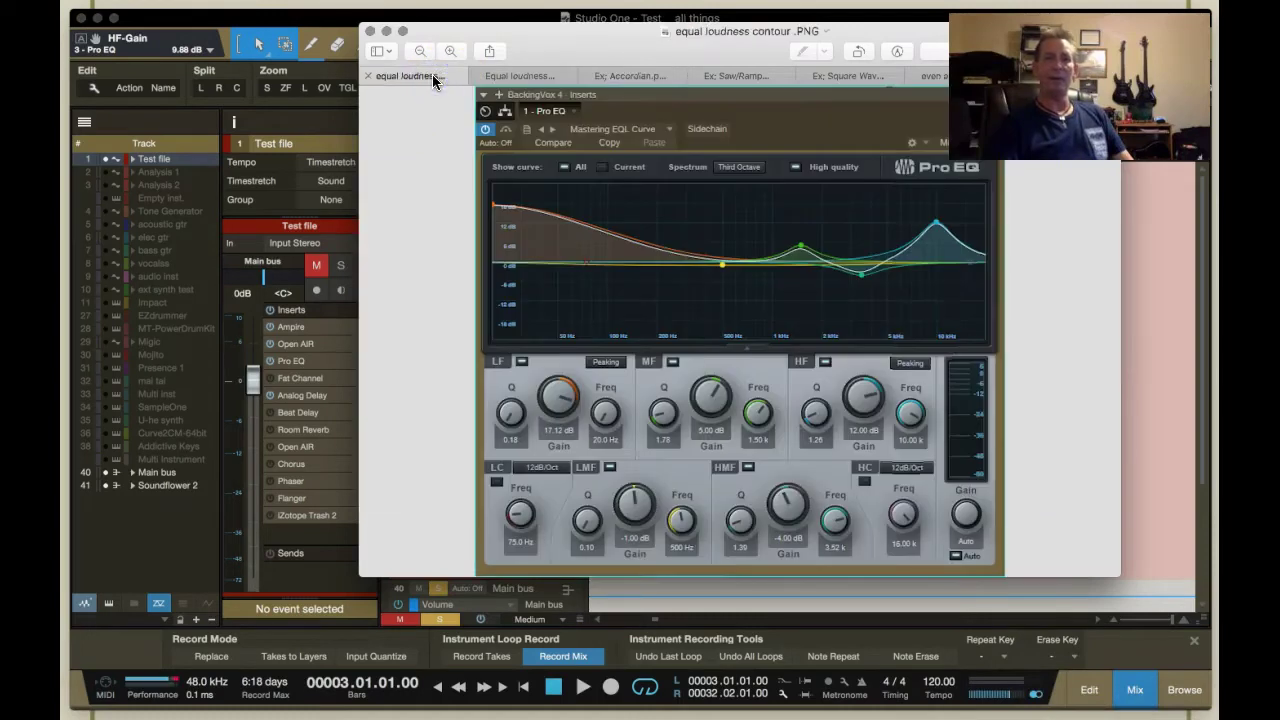
click(507, 78)
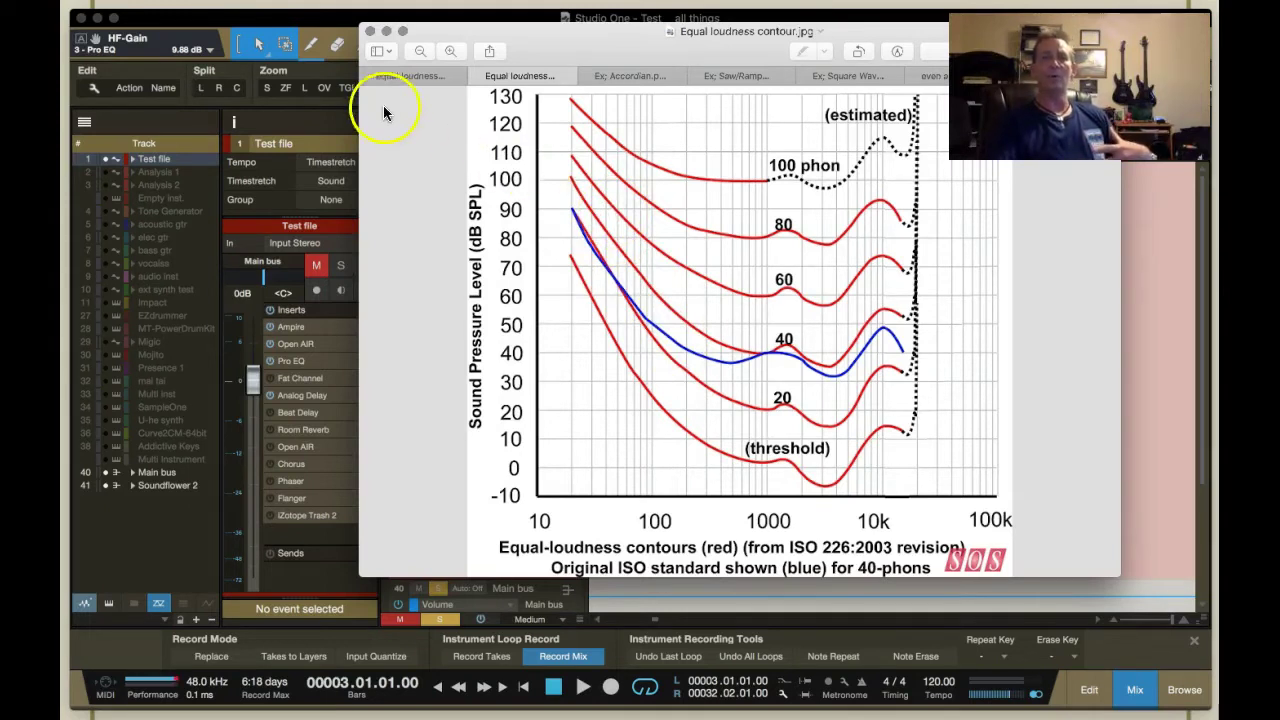
click(412, 77)
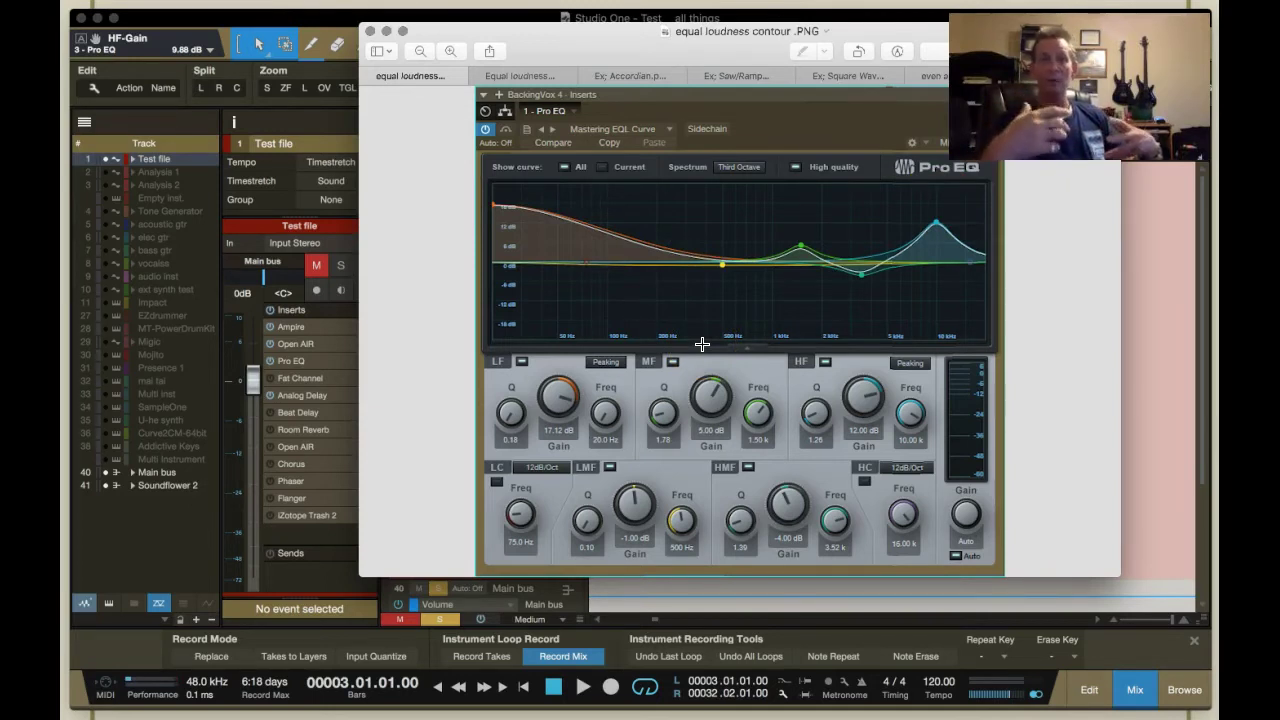
click(533, 75)
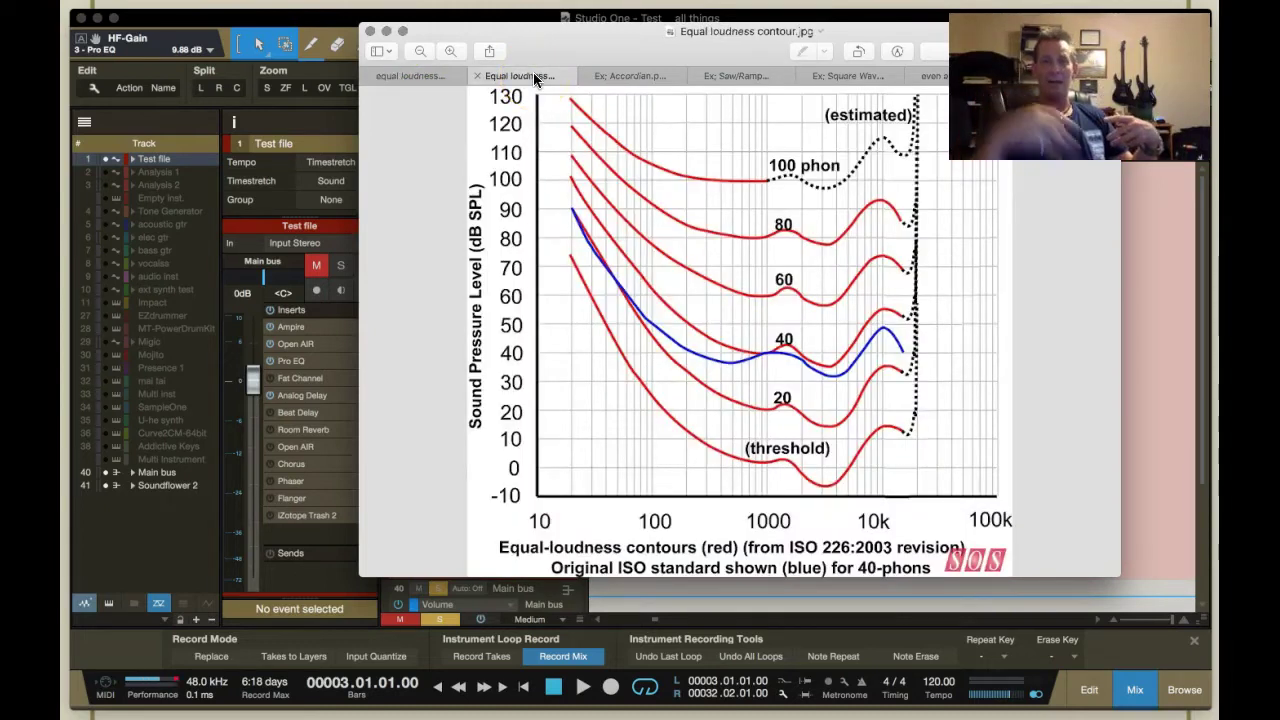
click(789, 343)
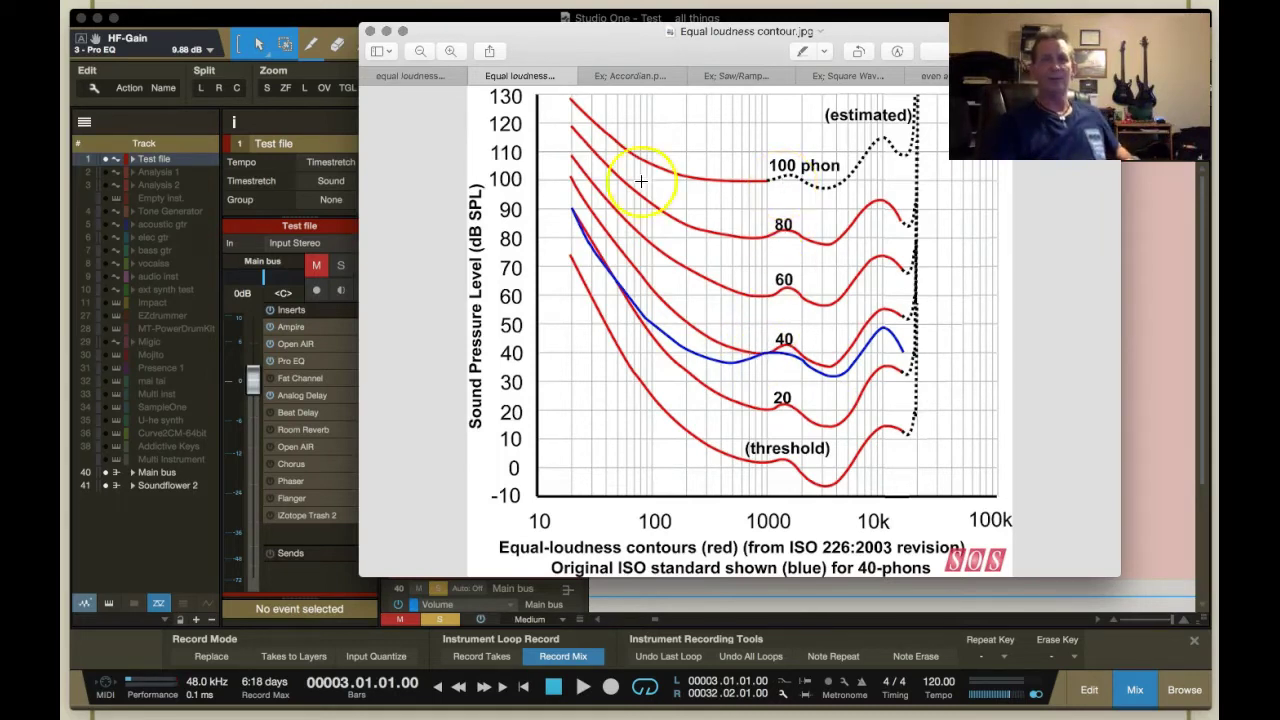
click(386, 32)
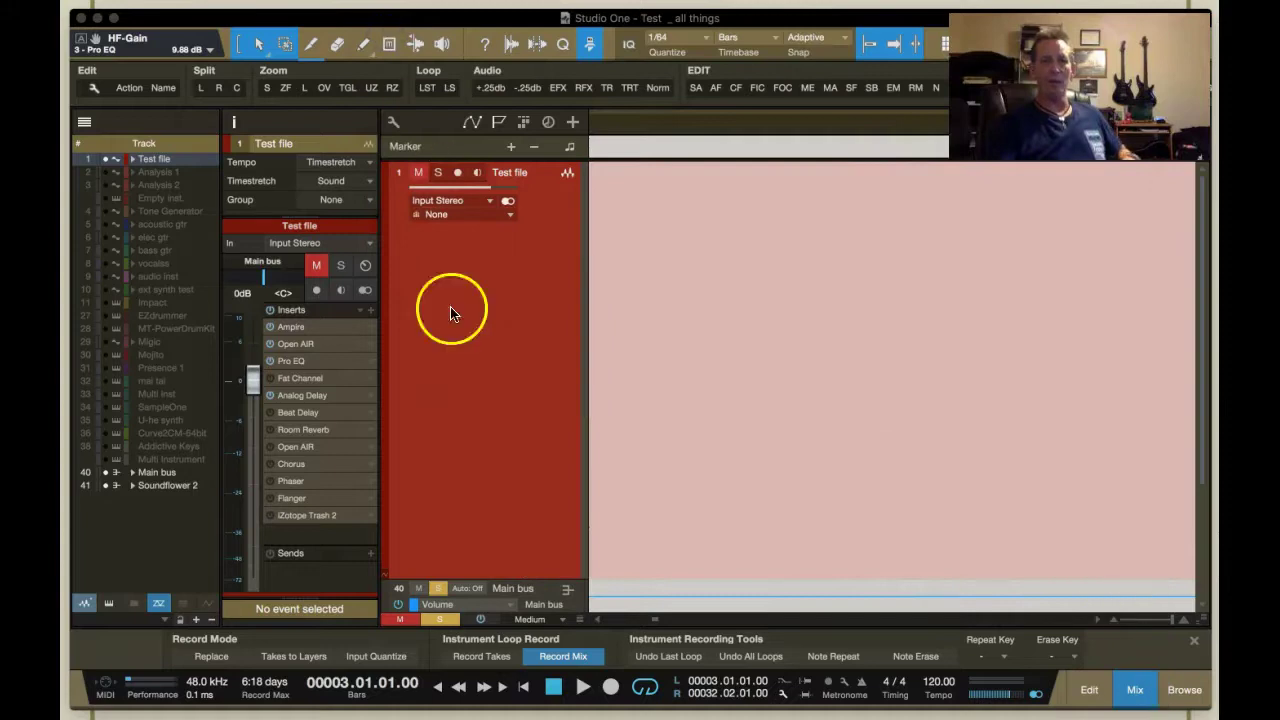
Open the Pro EQ editor, set LMF to about -1.65 dB at 491 Hz, and boost LF about 16.2 dB at 41.3 Hz with Q 0.53
right_click(374, 366)
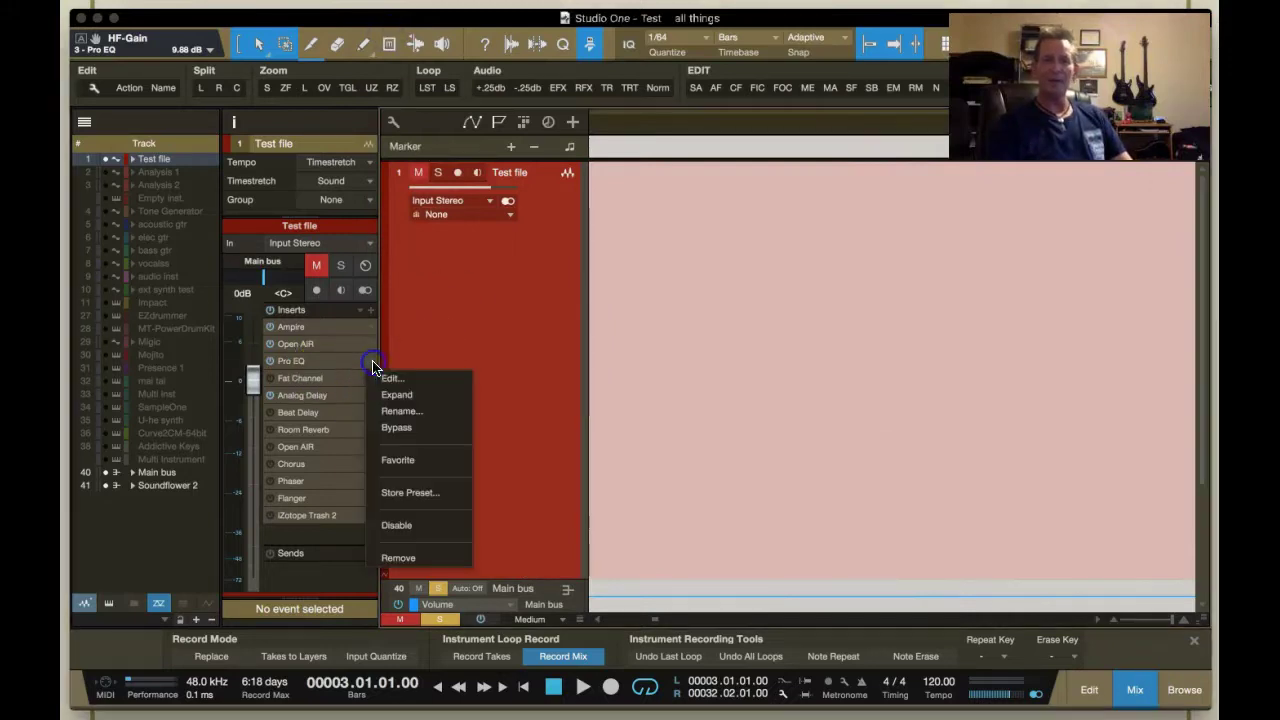
click(387, 375)
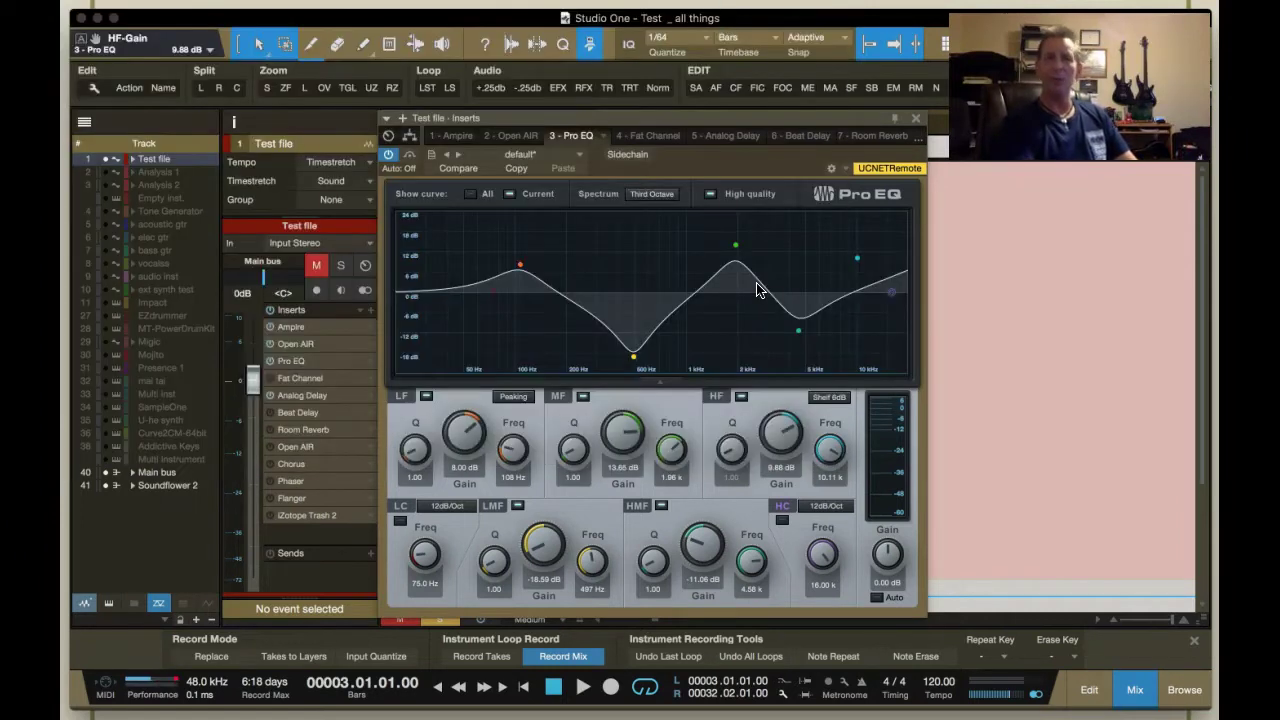
drag(633, 356, 633, 299)
click(587, 279)
drag(520, 268, 449, 237)
drag(414, 448, 408, 447)
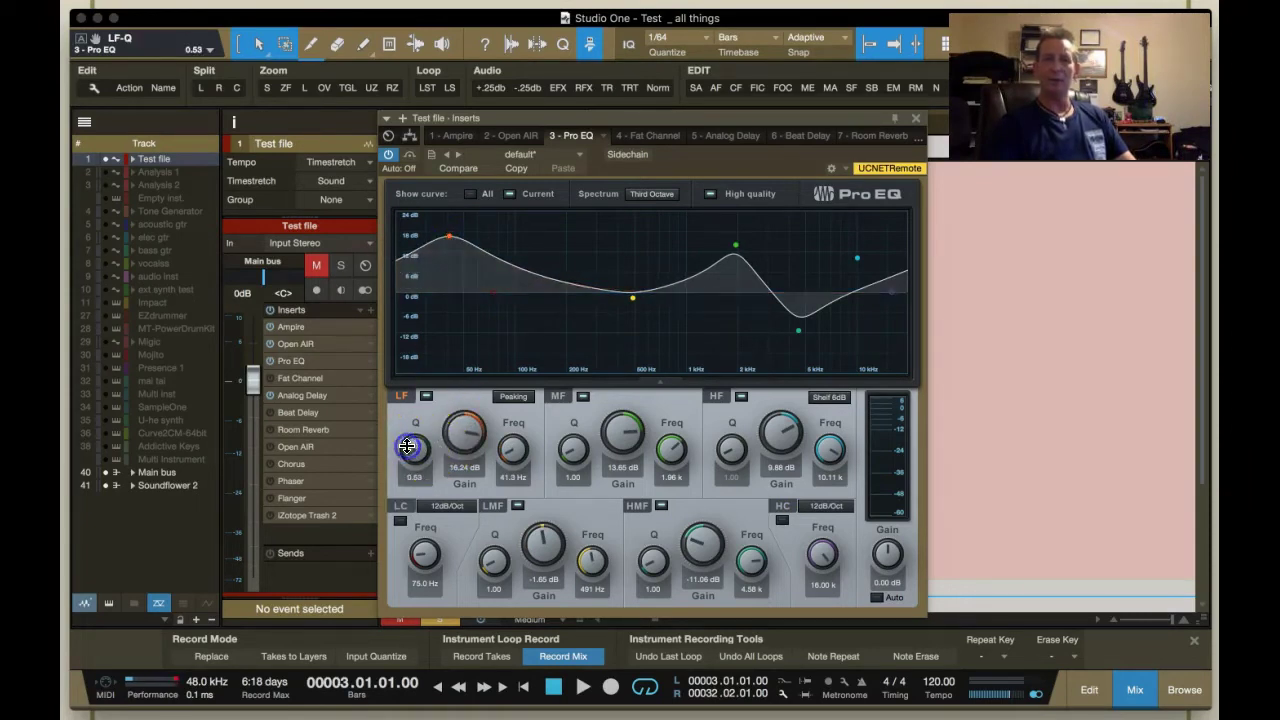
Set Pro EQ's MF to about 3.1 dB at 1.08 kHz, HMF to -4.7 dB at 2.89 kHz and HF to 19 dB at 9.78 kHz
drag(734, 250, 693, 286)
drag(799, 331, 765, 315)
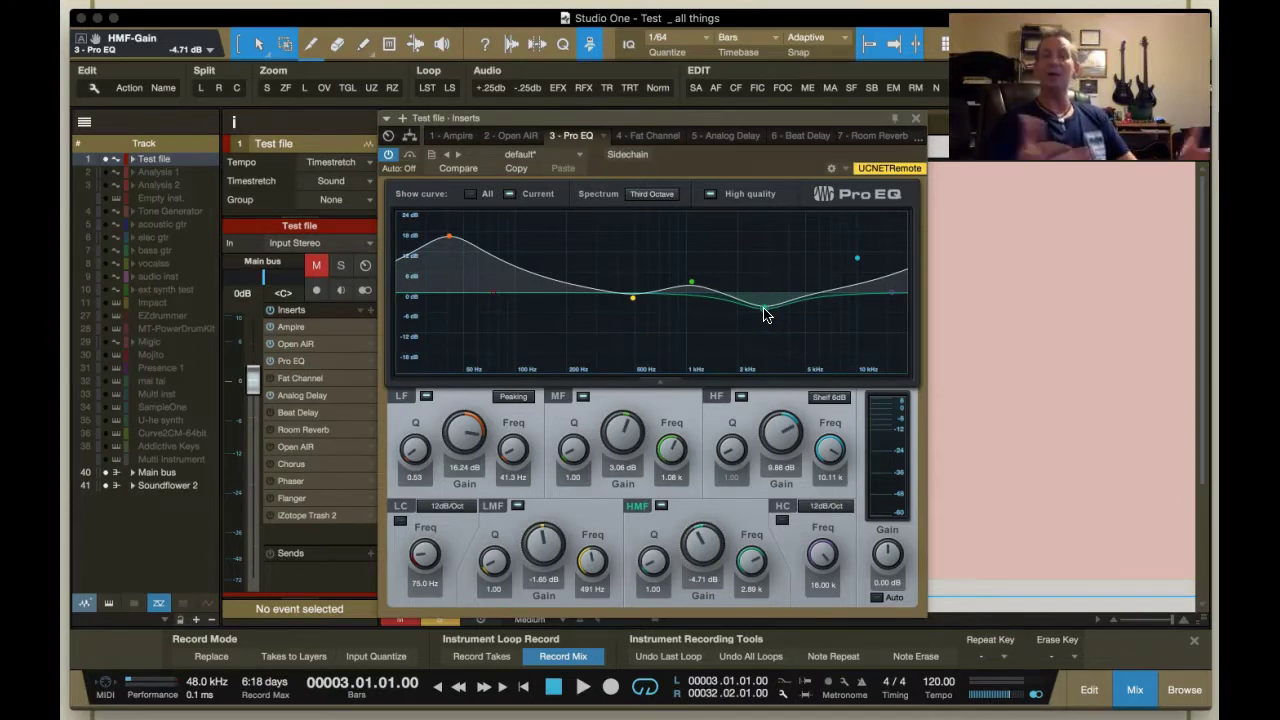
click(855, 252)
mouse_move(855, 252)
mouse_down()
mouse_move(860, 262)
mouse_move(855, 227)
mouse_up()
click(700, 333)
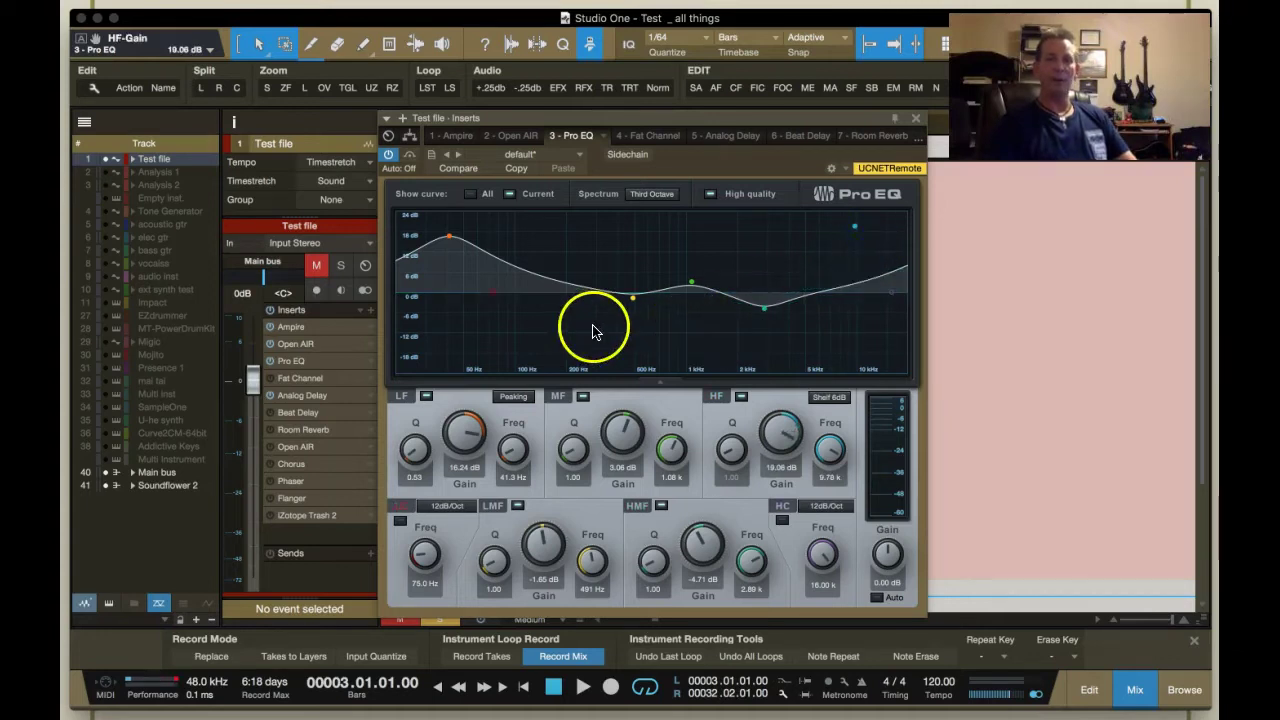
Load Pro EQ's default preset, then cut LF about 3.1 dB at 86.4 Hz and boost LMF about 1.65 dB at 486 Hz
click(578, 154)
click(540, 170)
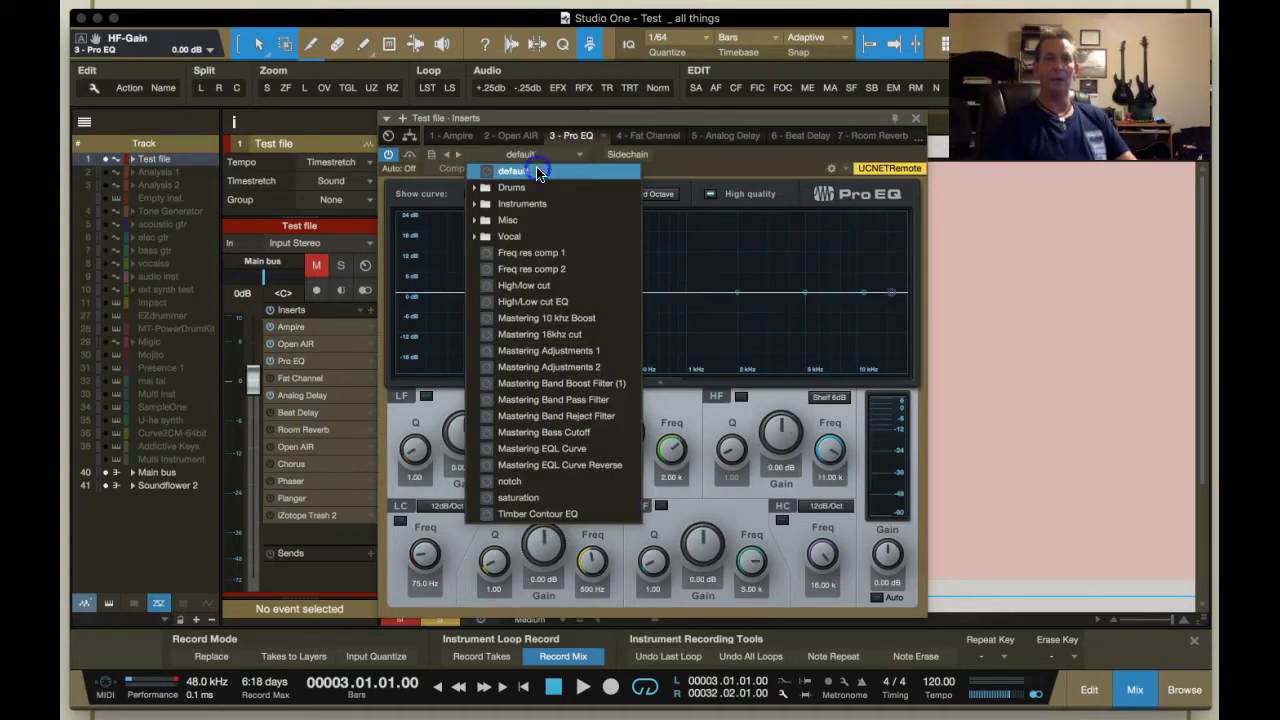
click(513, 293)
drag(513, 293, 503, 307)
click(633, 293)
drag(633, 295, 632, 287)
Boost MF about 2.35 dB at 1.99 kHz, cut HMF about 8 dB at 5.17 kHz and boost HF 24 dB at 9.16 kHz
click(712, 294)
drag(737, 297, 737, 287)
click(810, 296)
mouse_move(815, 305)
mouse_down()
mouse_move(808, 297)
mouse_move(811, 329)
mouse_up()
drag(886, 297, 851, 104)
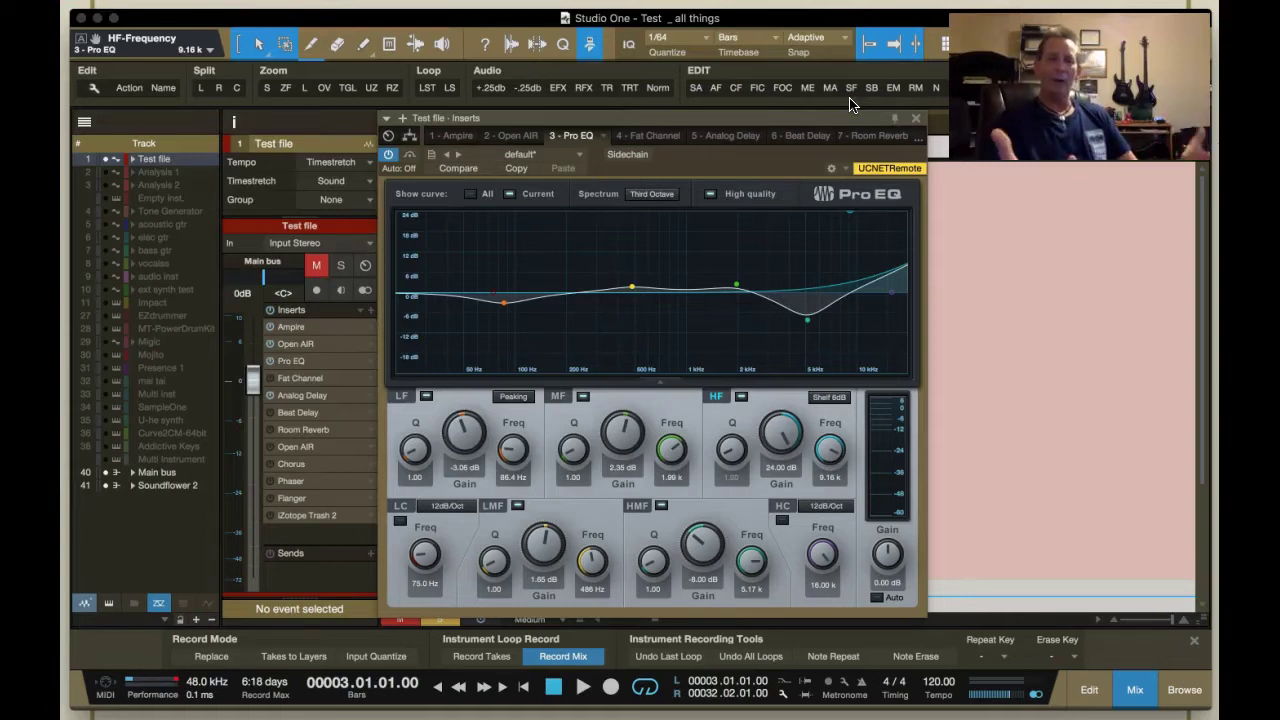
click(827, 300)
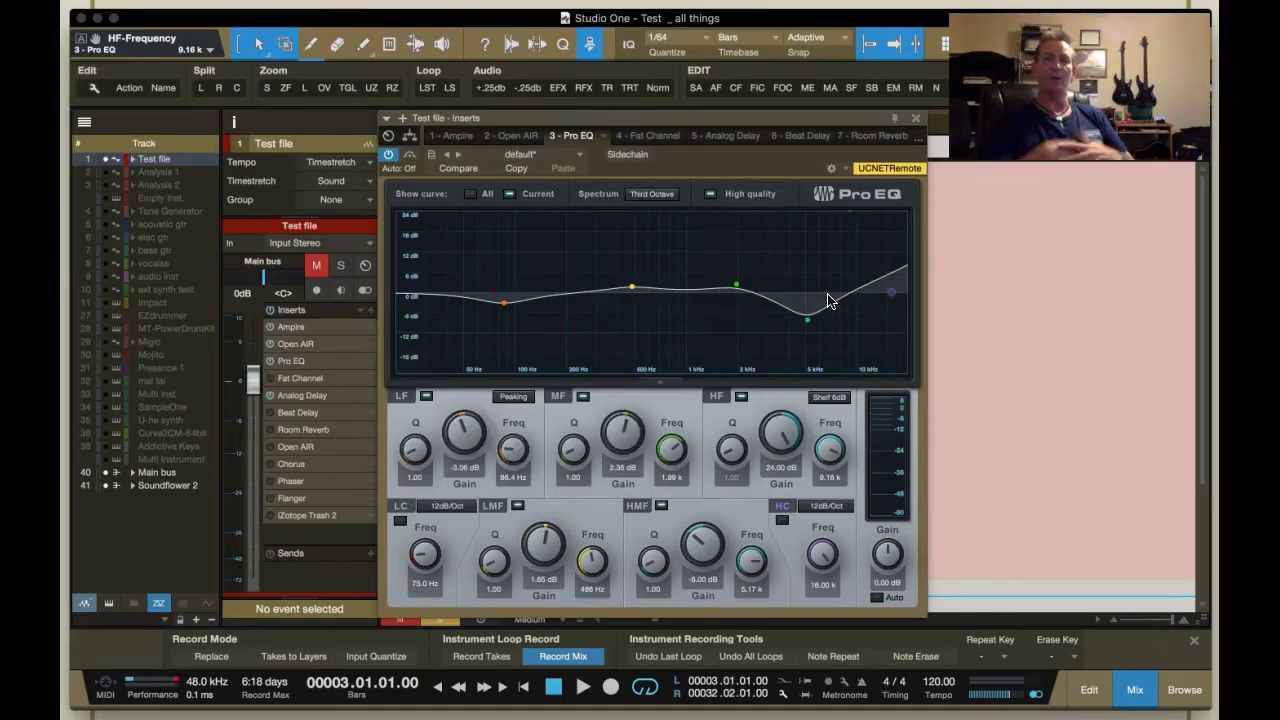
Set LF to about -9.65 dB at 101 Hz and LMF to about 4.24 dB at 508 Hz, and close the Pro EQ editor
drag(504, 302, 516, 332)
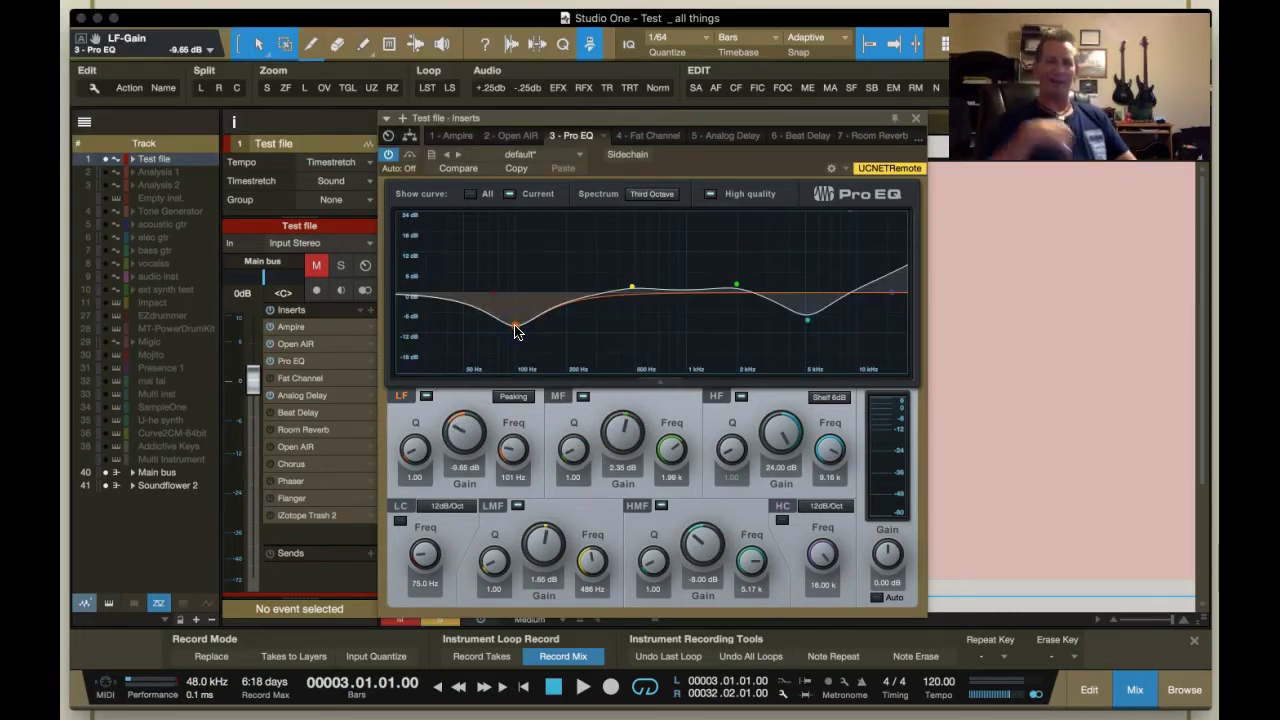
drag(632, 288, 637, 283)
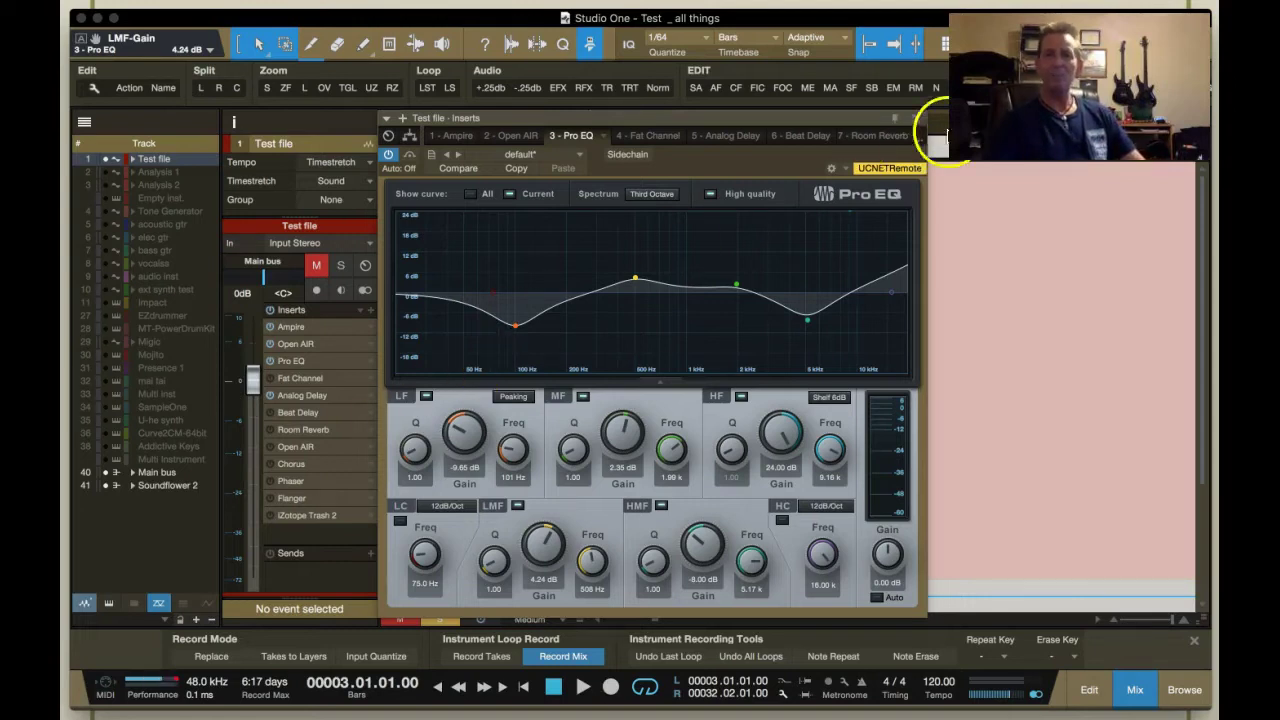
click(917, 119)
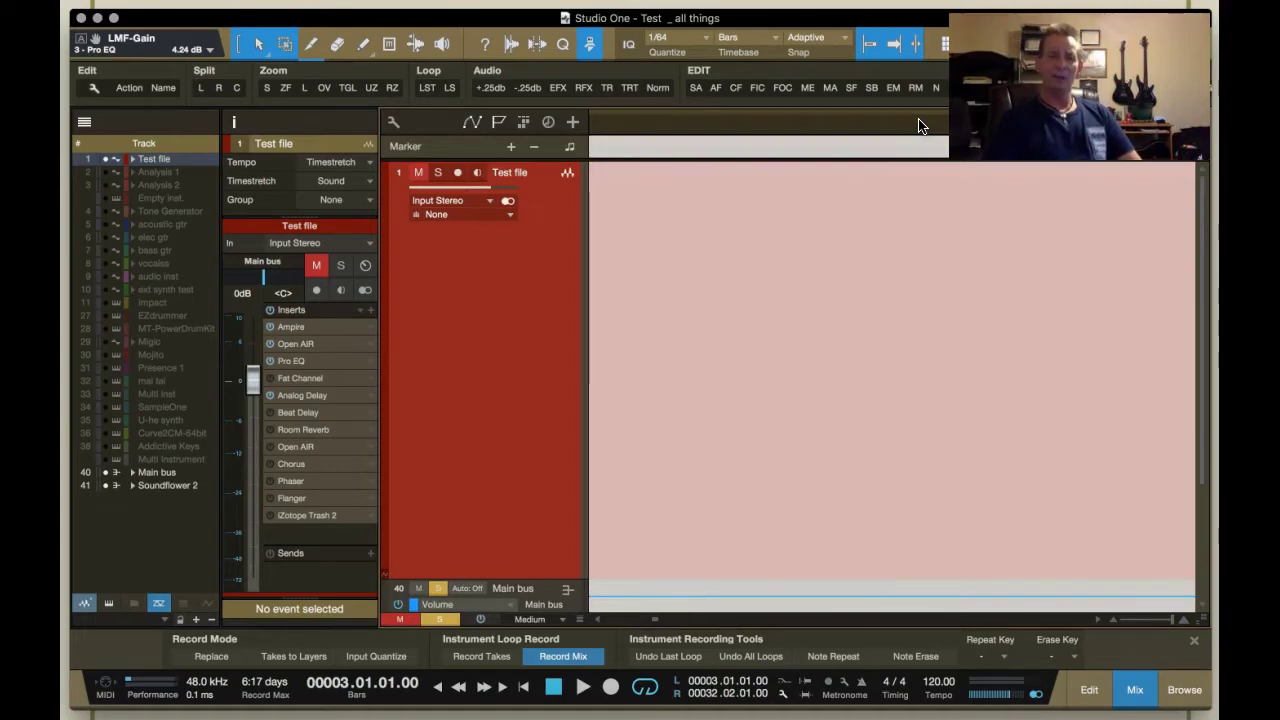
Open the Fat Channel insert, look at the equalizer's LMF and HMF bands, and close the editor
right_click(366, 377)
click(400, 397)
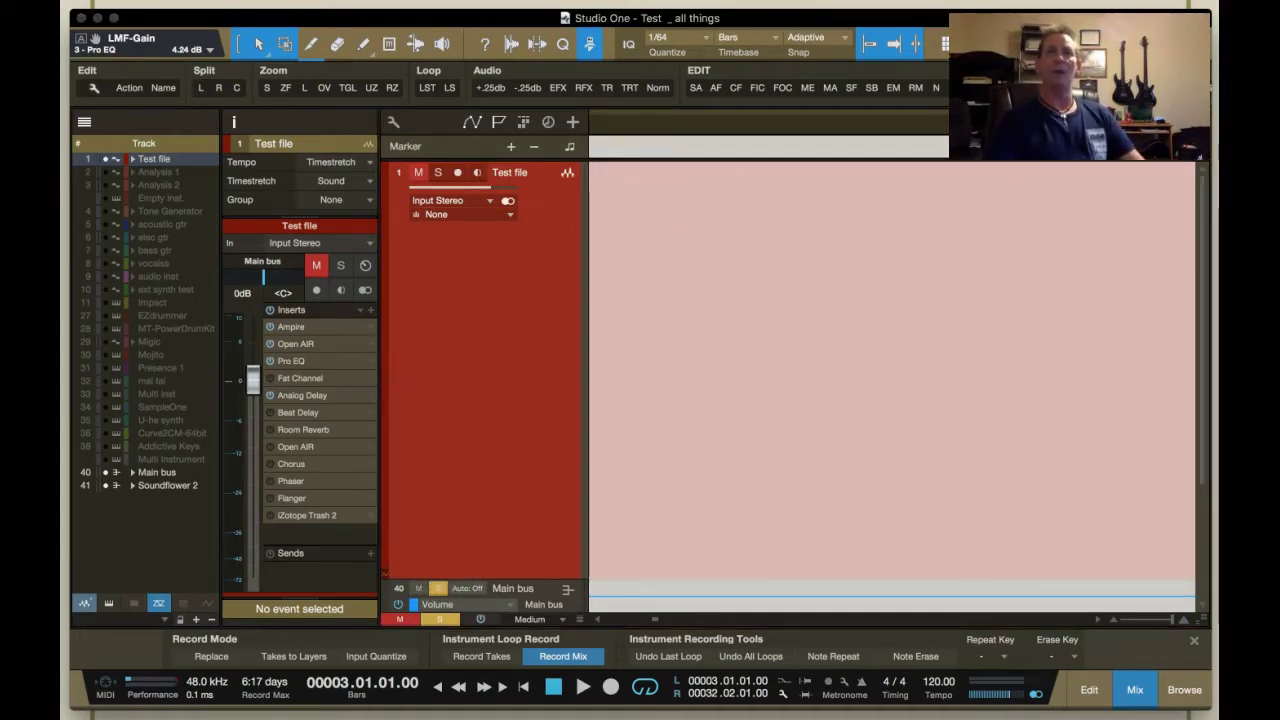
drag(1085, 157, 740, 170)
click(676, 326)
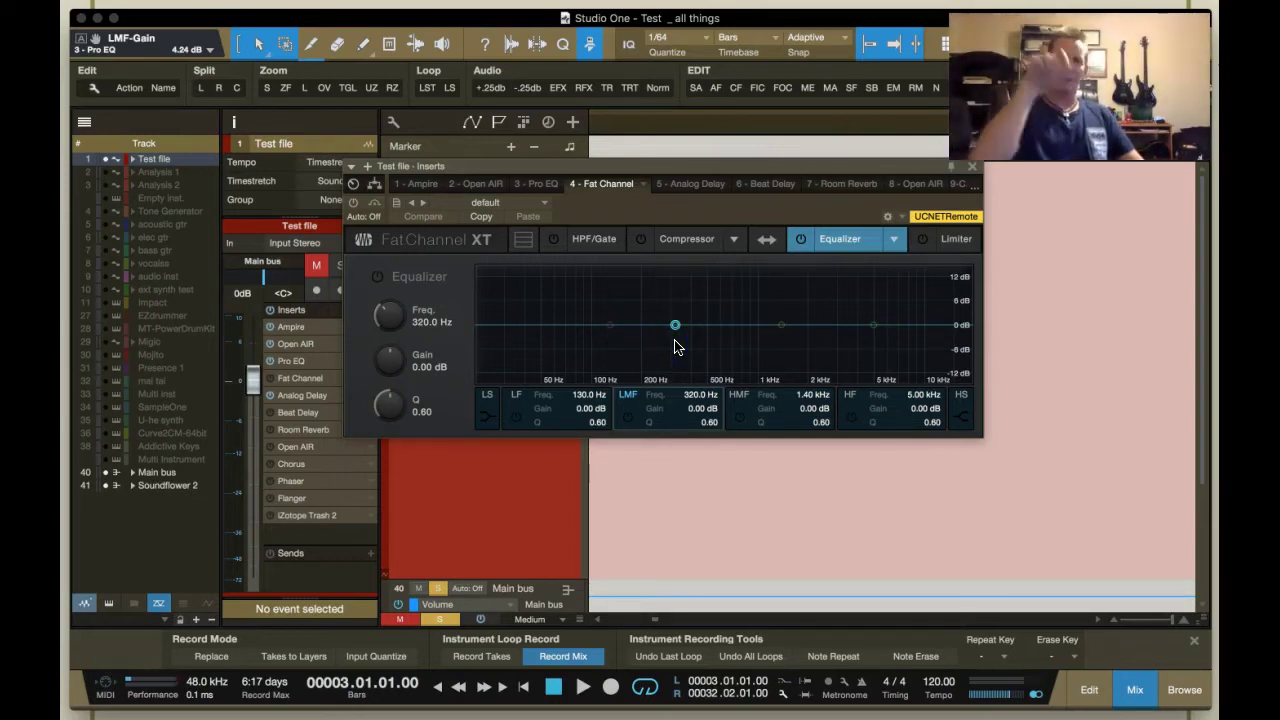
click(781, 325)
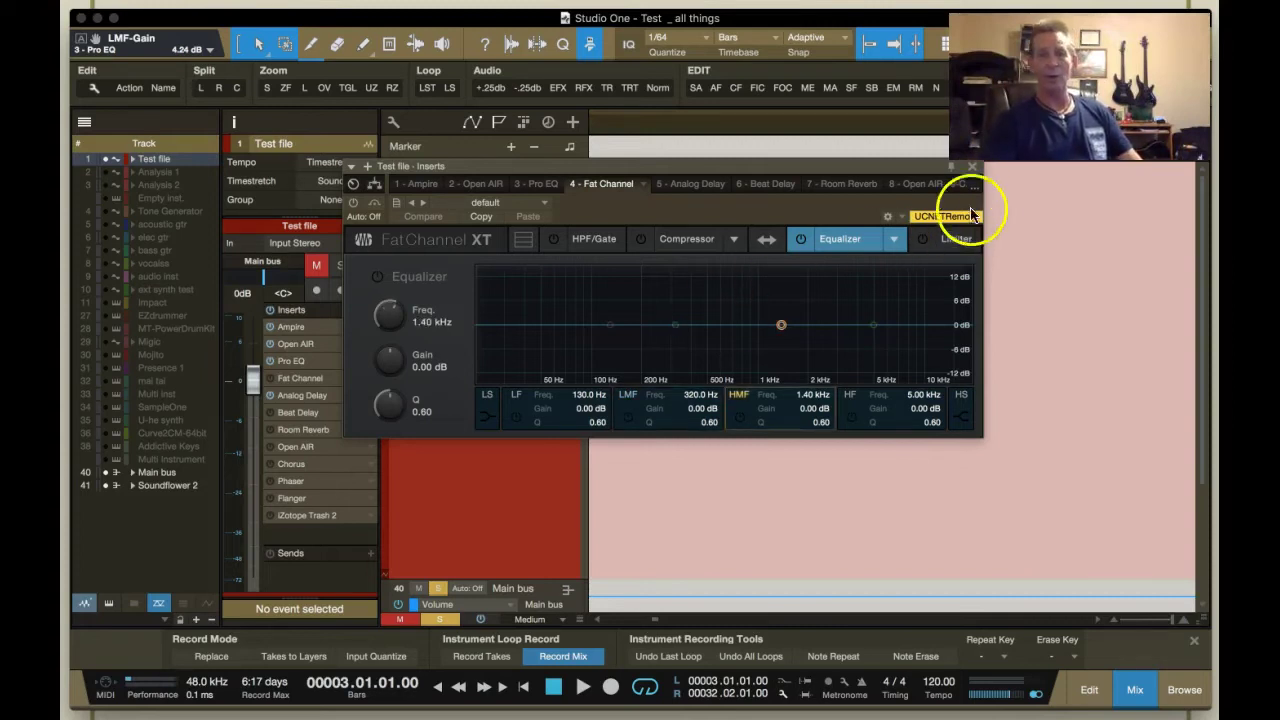
click(972, 166)
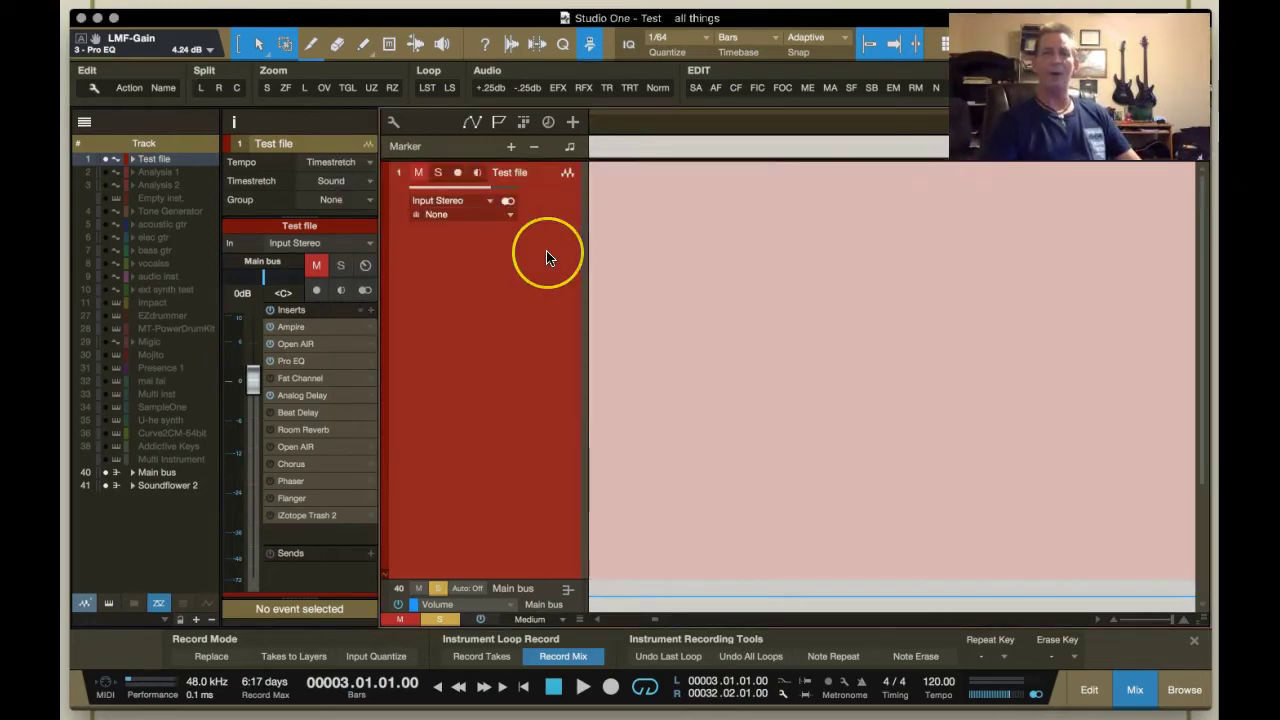
Open the Analog Delay insert's editor and move its window up so all its controls are in view
right_click(369, 397)
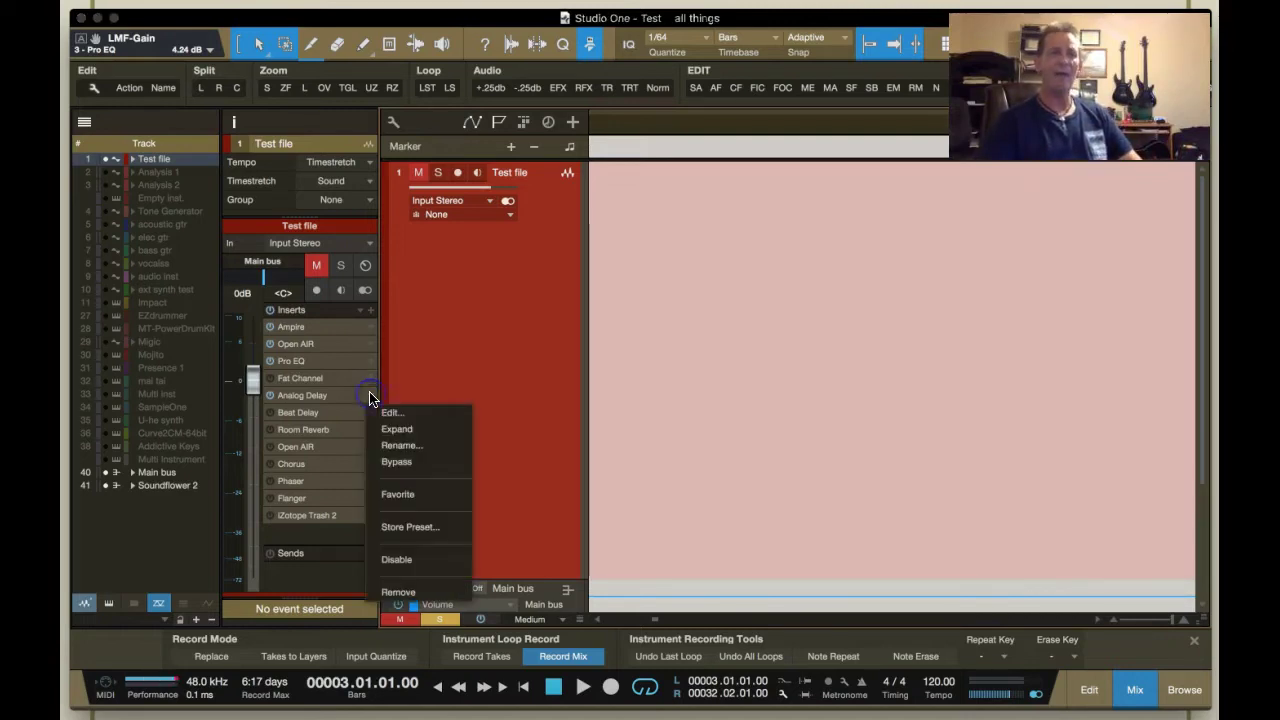
click(391, 411)
click(1034, 206)
drag(499, 248, 765, 158)
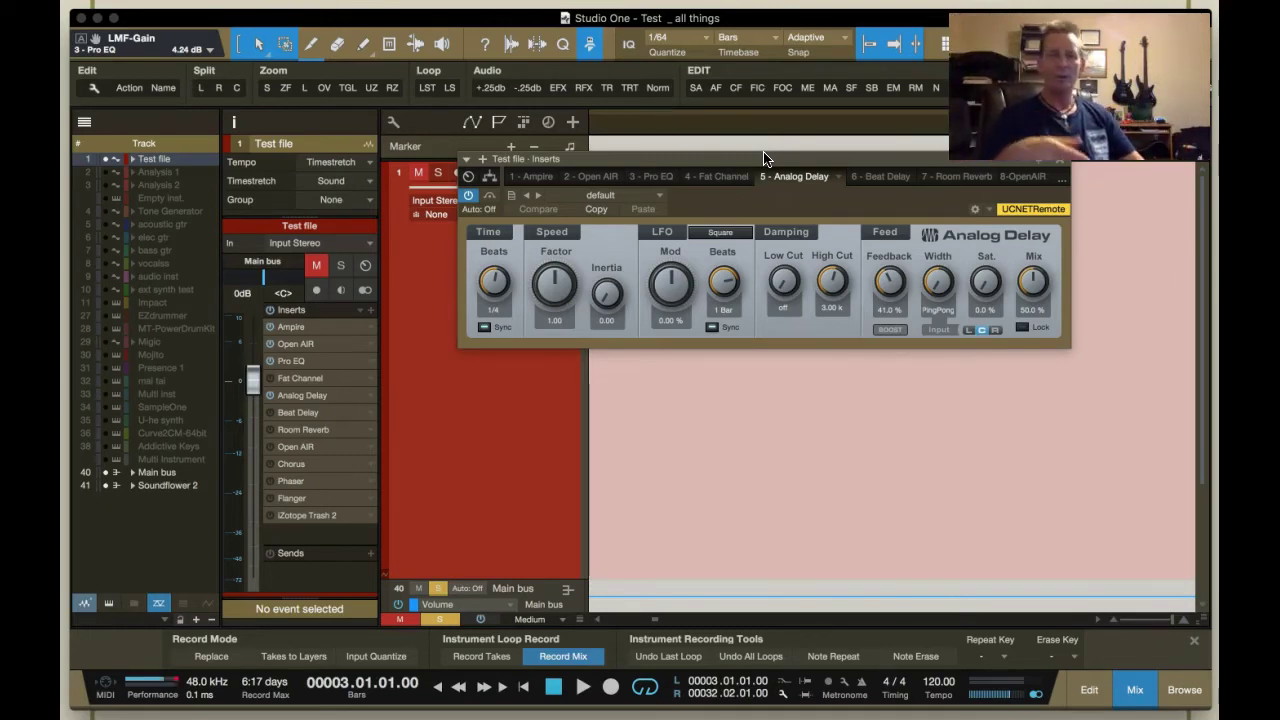
click(798, 195)
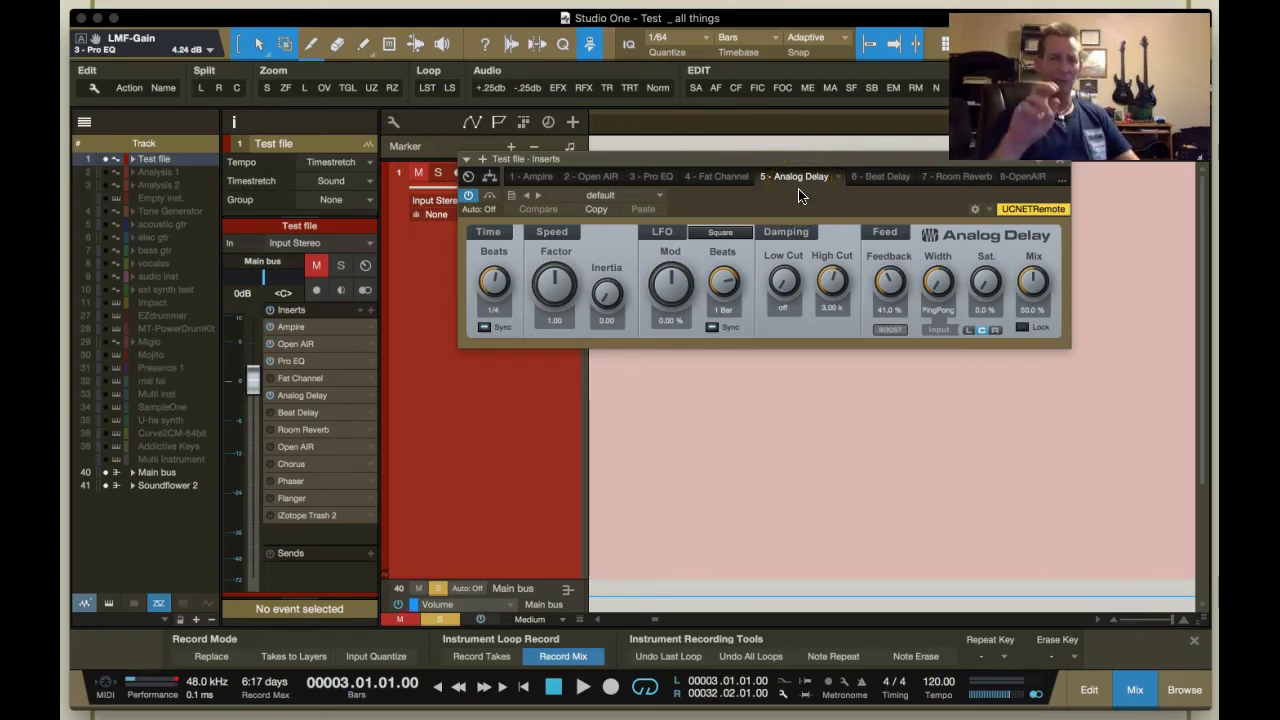
Turn off Sync for Analog Delay's time, set the delay time to about 5.16 ms, and close the editor
click(519, 248)
click(483, 327)
drag(495, 284, 499, 314)
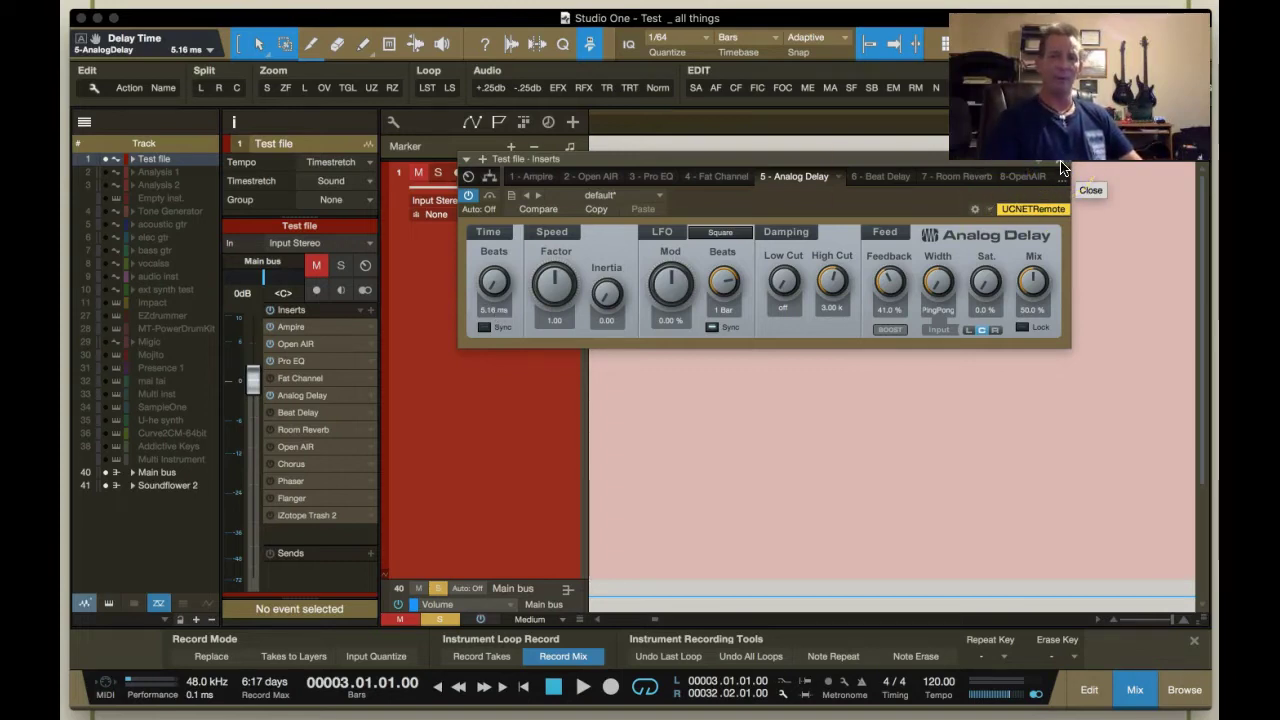
click(1062, 168)
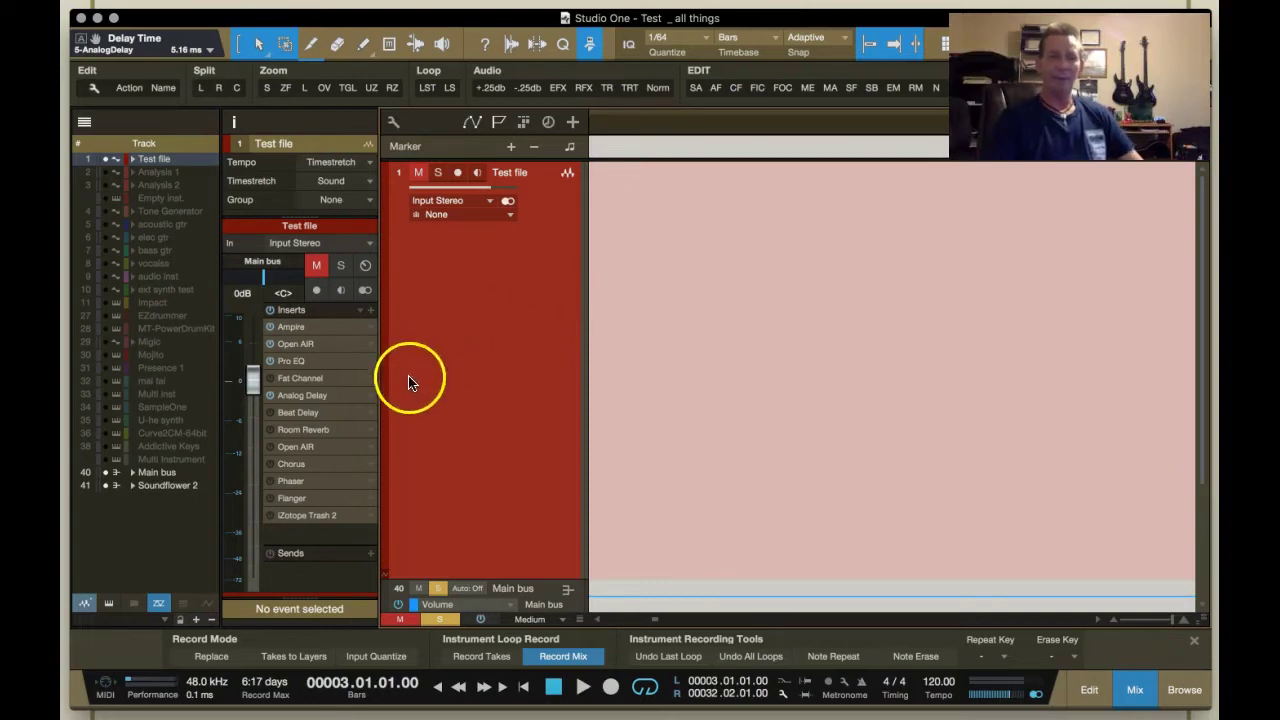
Open the Room Reverb insert's editor and reposition its window over the arrangement
right_click(367, 429)
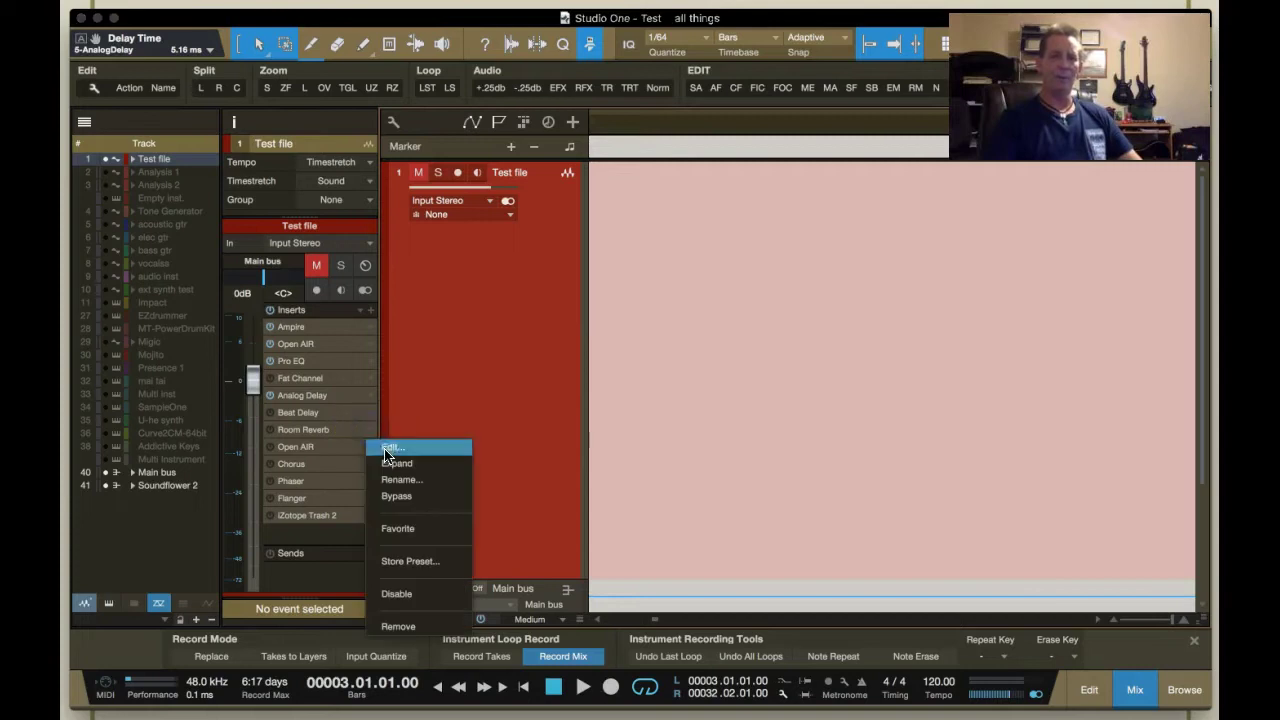
click(387, 446)
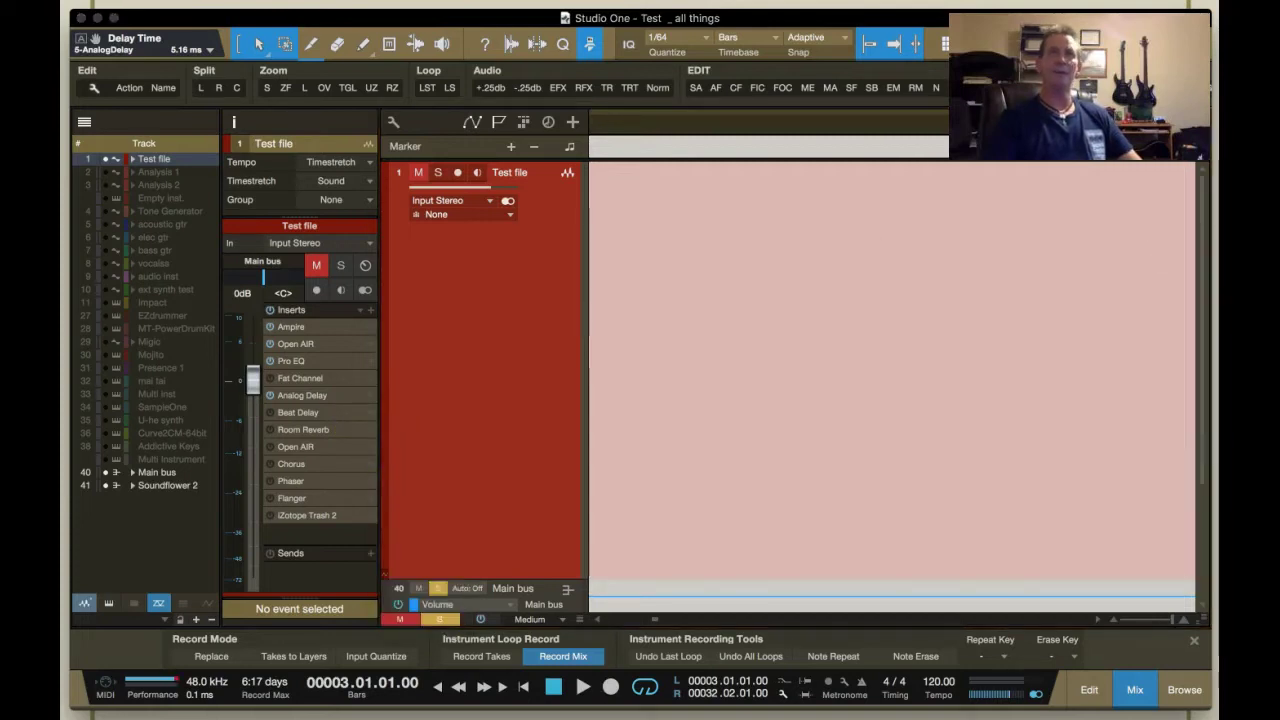
drag(929, 183, 857, 151)
drag(665, 392, 755, 395)
drag(283, 380, 978, 175)
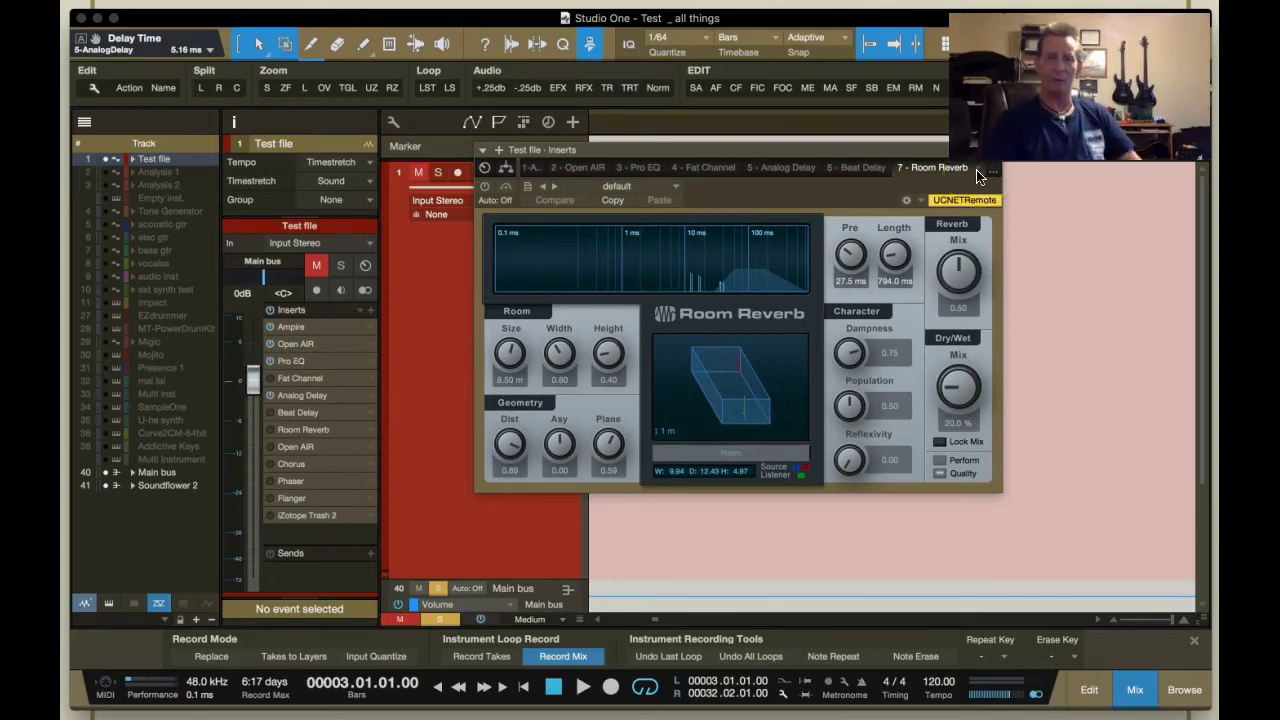
click(706, 327)
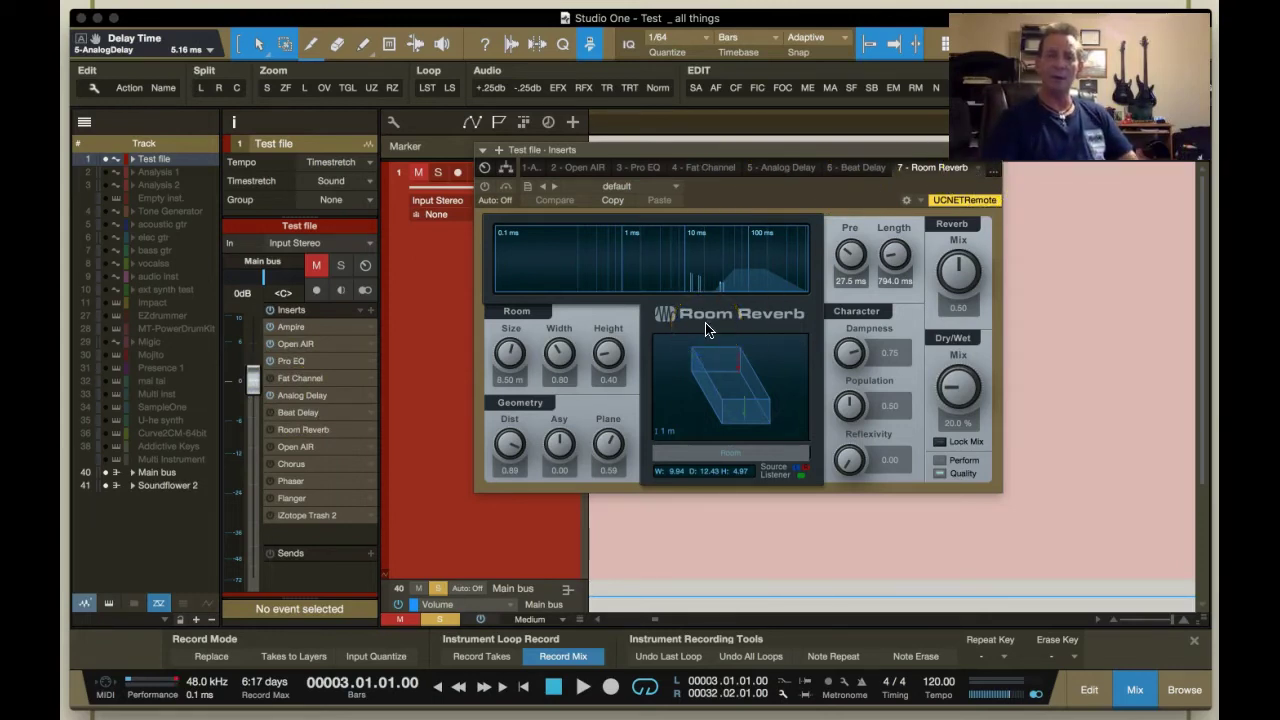
Activate Room Reverb and set its Dry/Wet mix to 4.0%
click(955, 380)
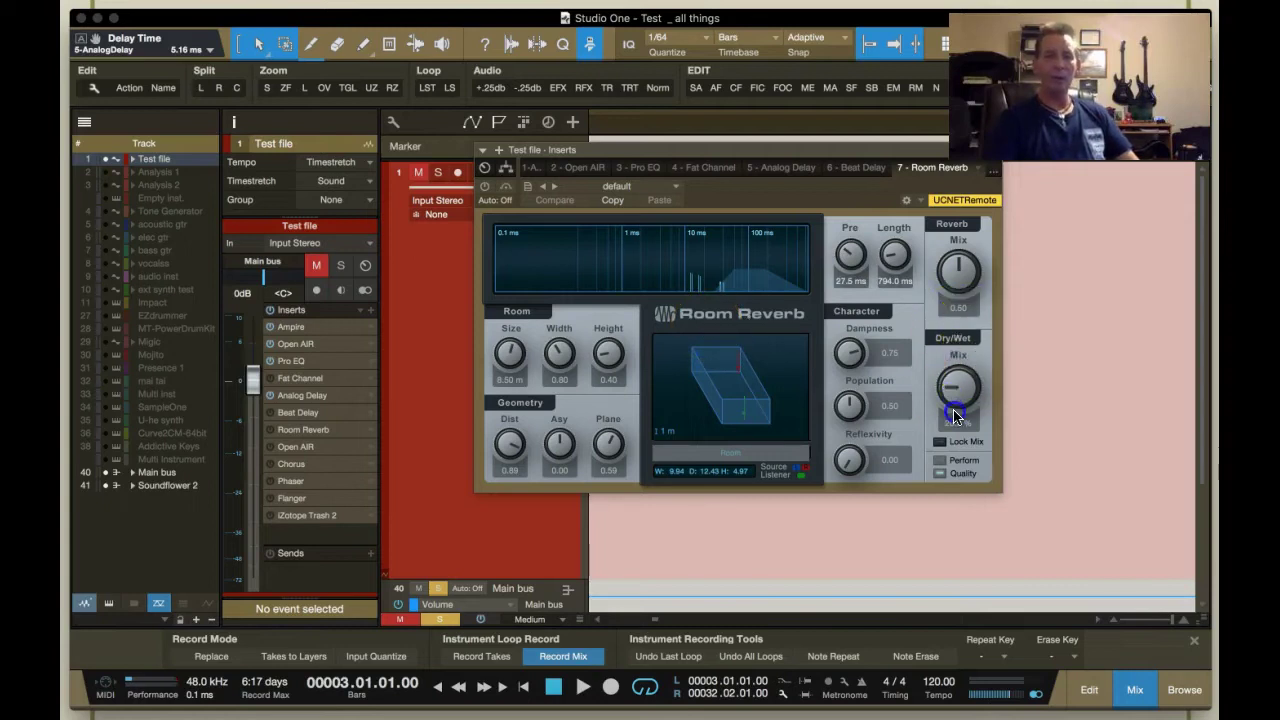
click(487, 187)
mouse_move(970, 381)
mouse_down()
mouse_move(958, 416)
mouse_move(958, 393)
mouse_up()
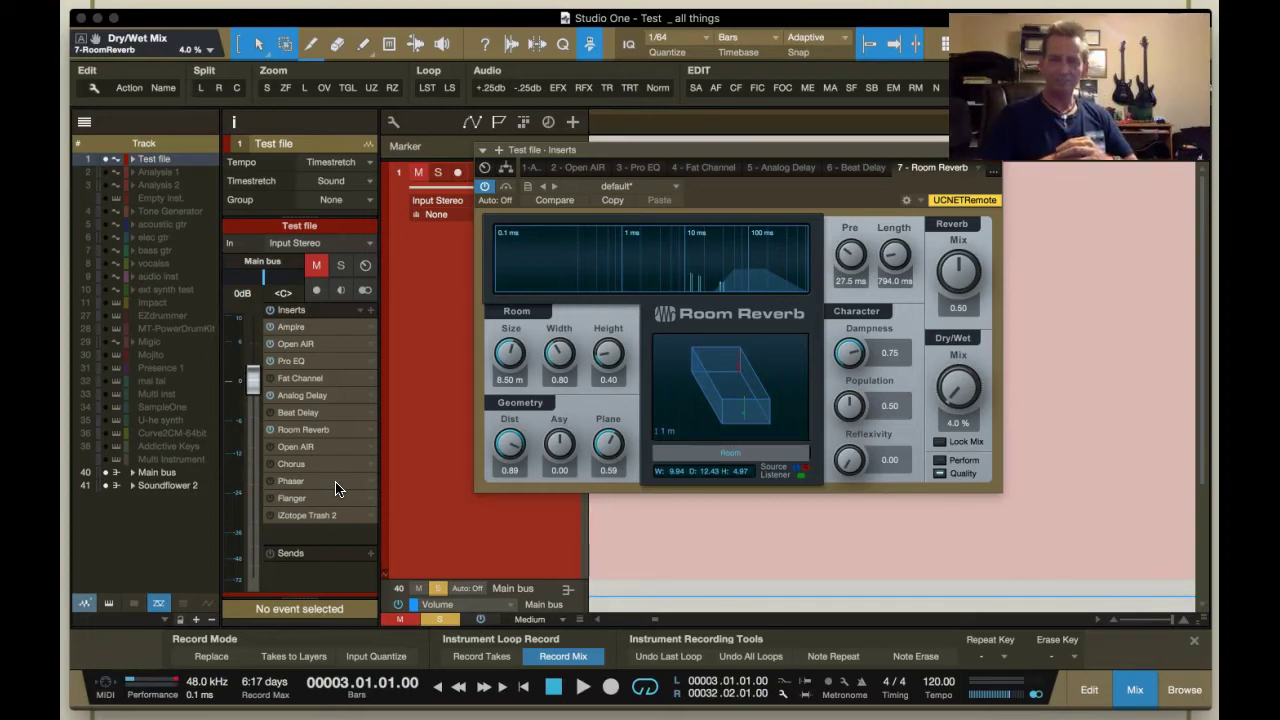
Open the editor of the Open AIR insert below Room Reverb and bring up its impulse response file chooser
click(368, 445)
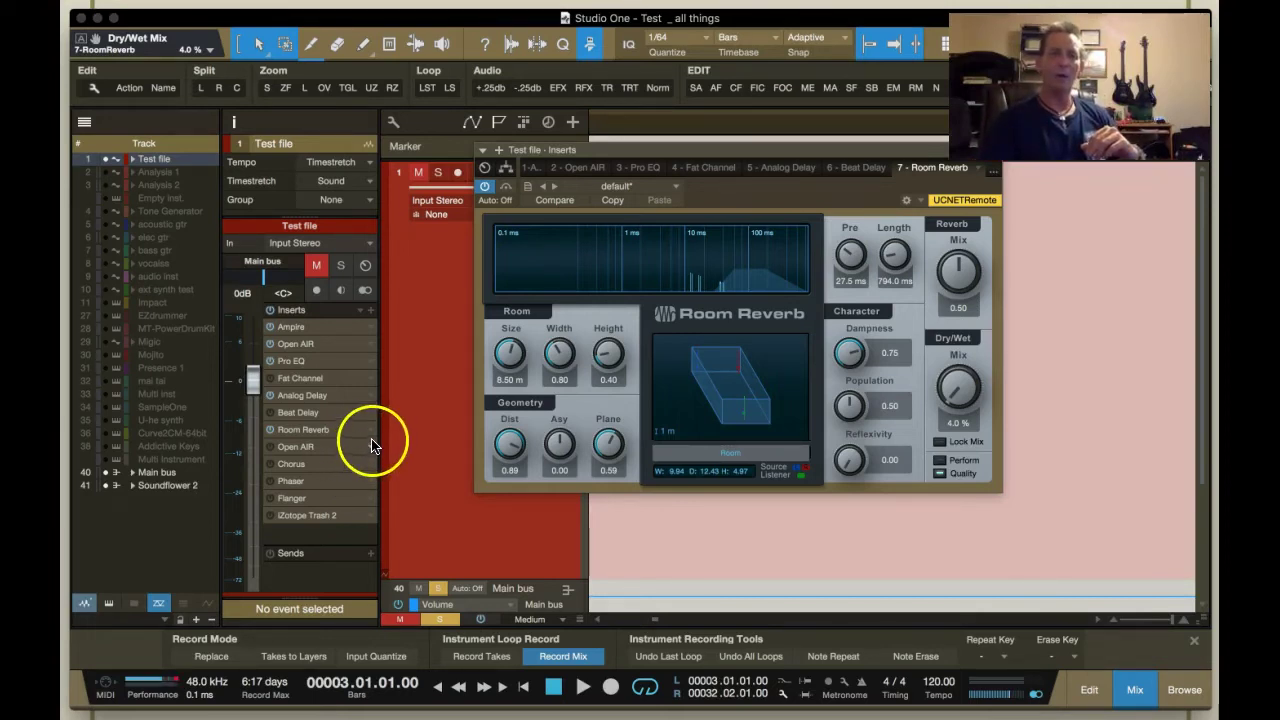
right_click(370, 445)
click(389, 463)
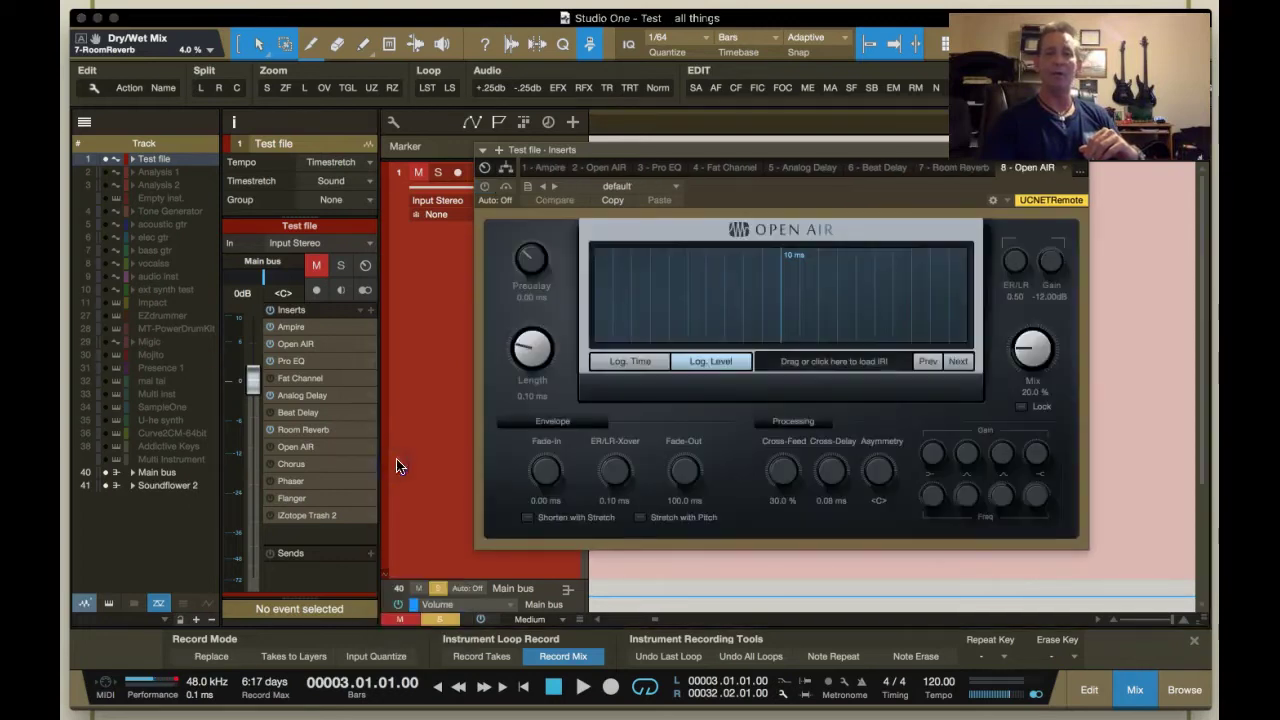
click(848, 367)
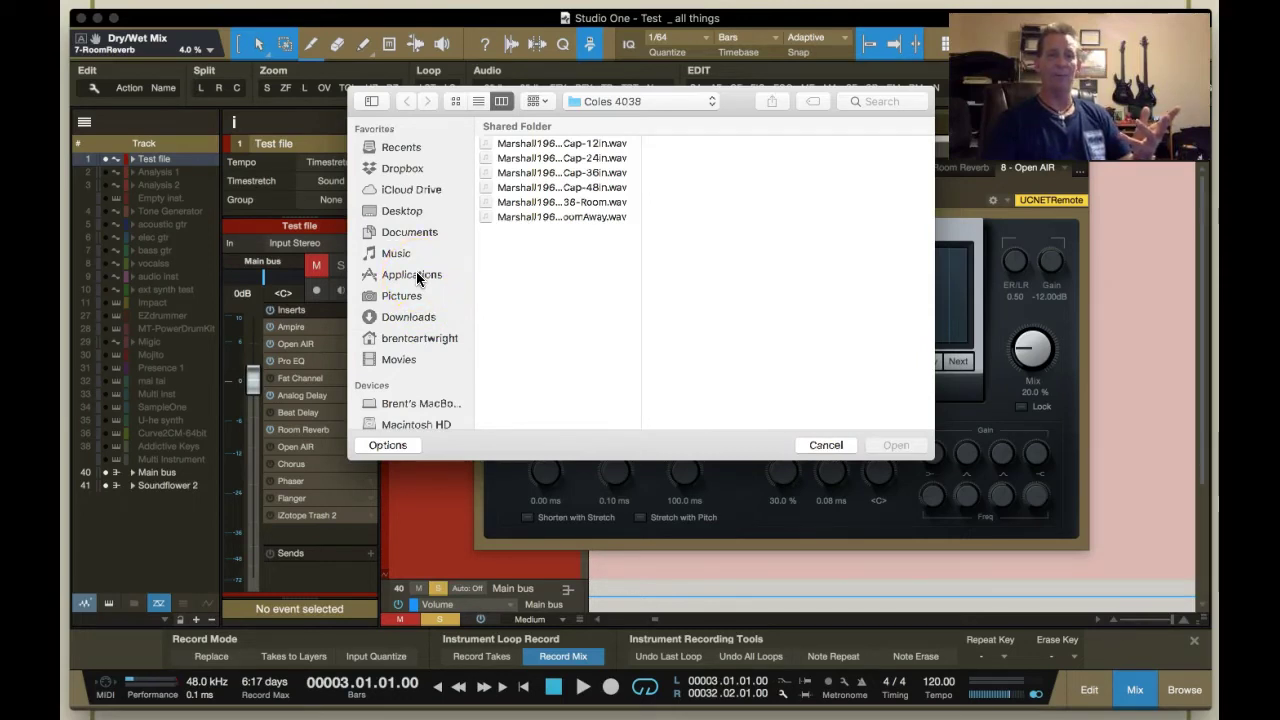
Browse to the My Impulse Responses folder in Documents, under Studio One and Impulse-Responses
click(405, 231)
scroll(537, 310, down, 10)
click(545, 334)
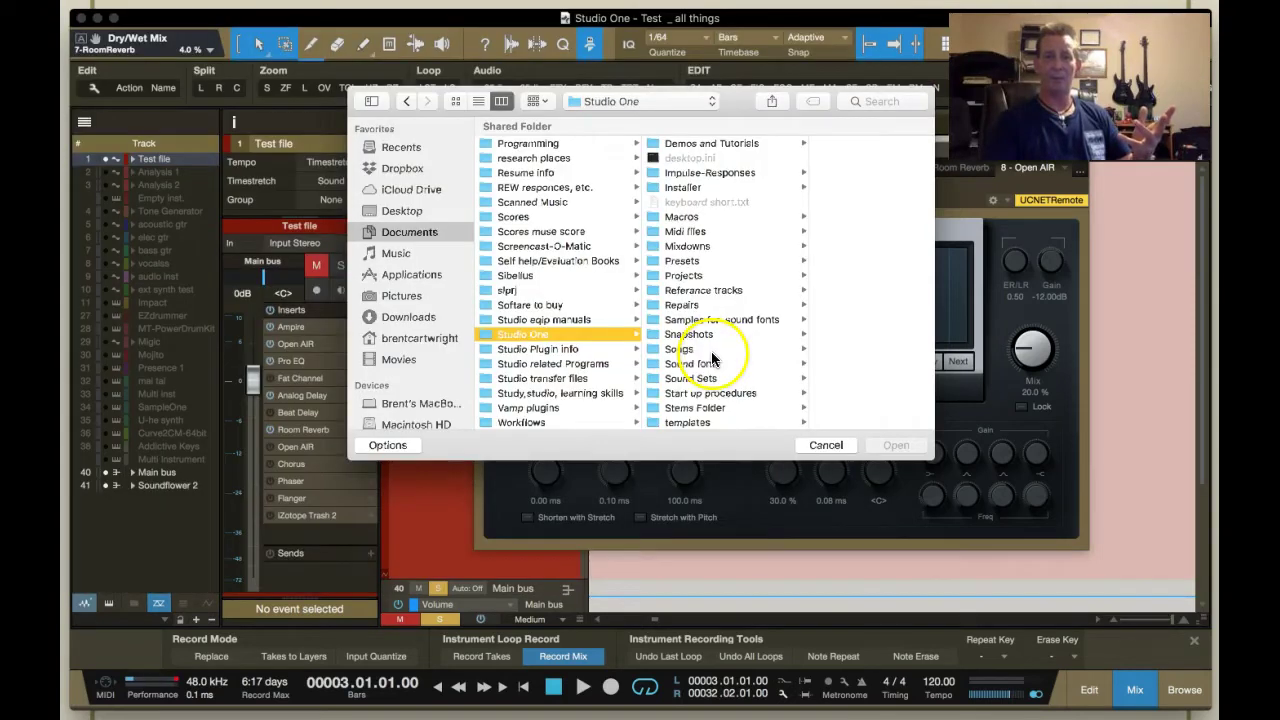
click(700, 174)
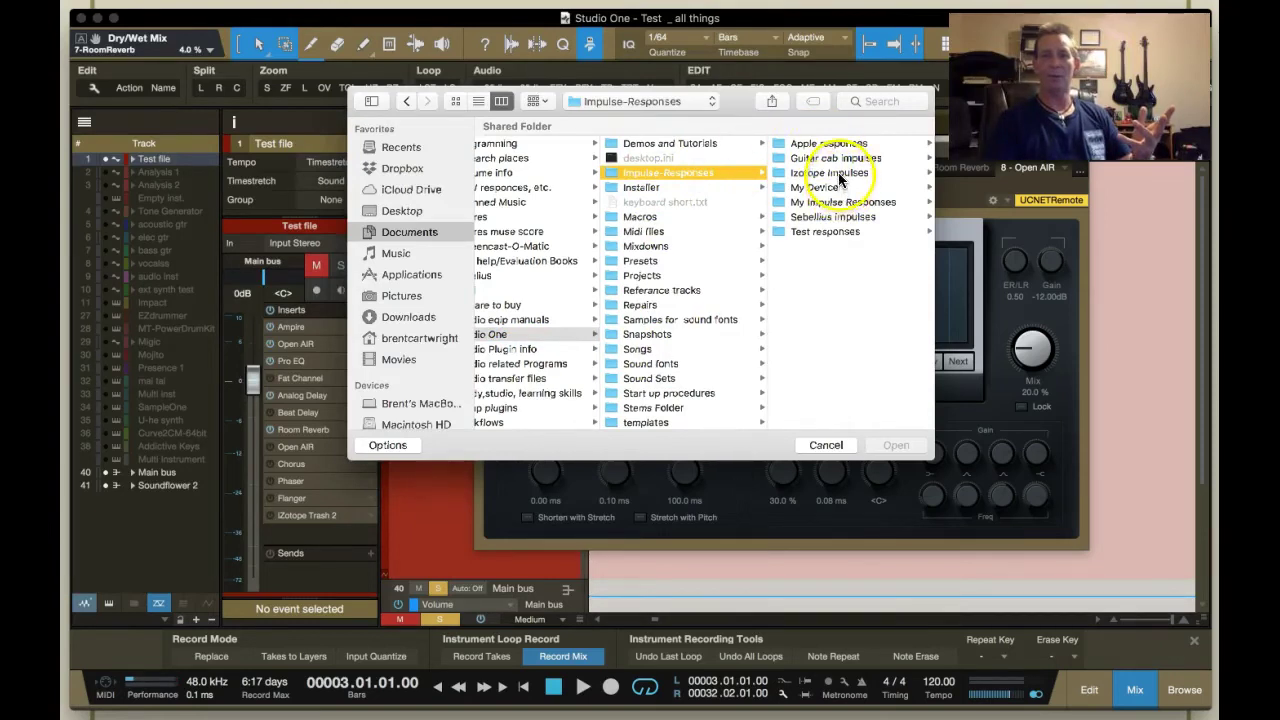
click(828, 207)
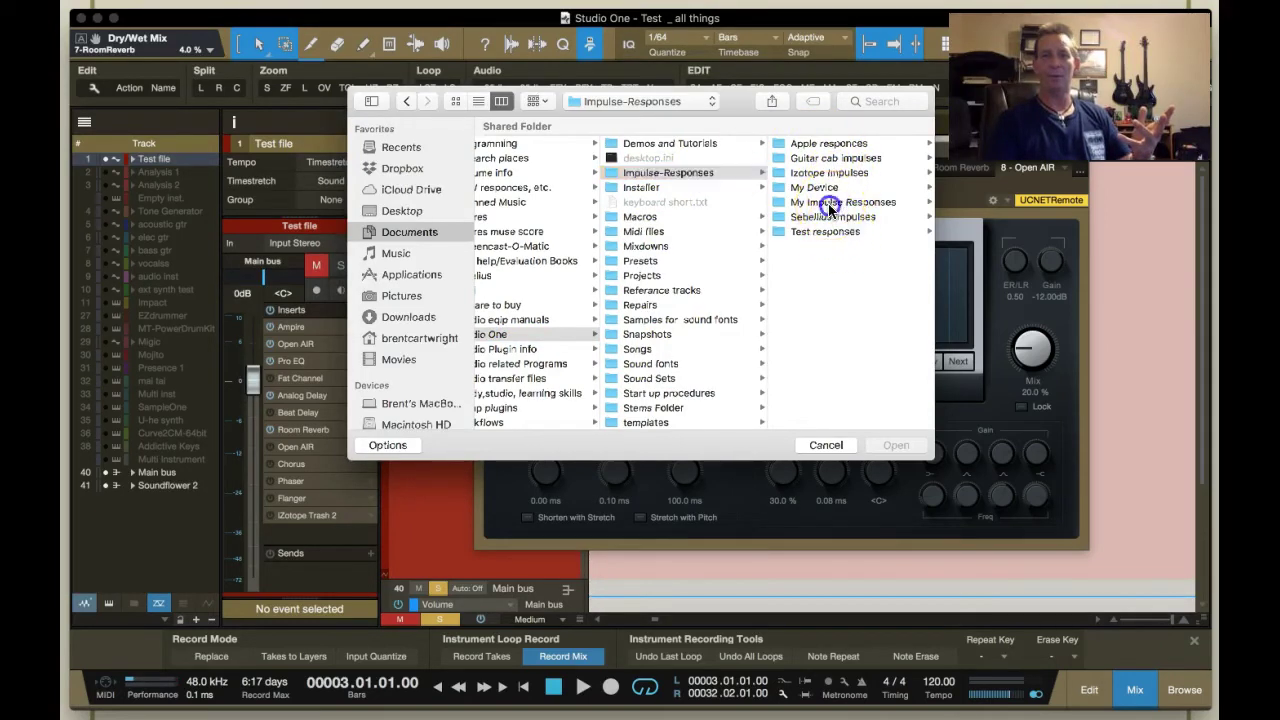
Look through the hall, Taj Mahal and delay mix impulse responses, then cancel loading and close the Open AIR editor
click(822, 172)
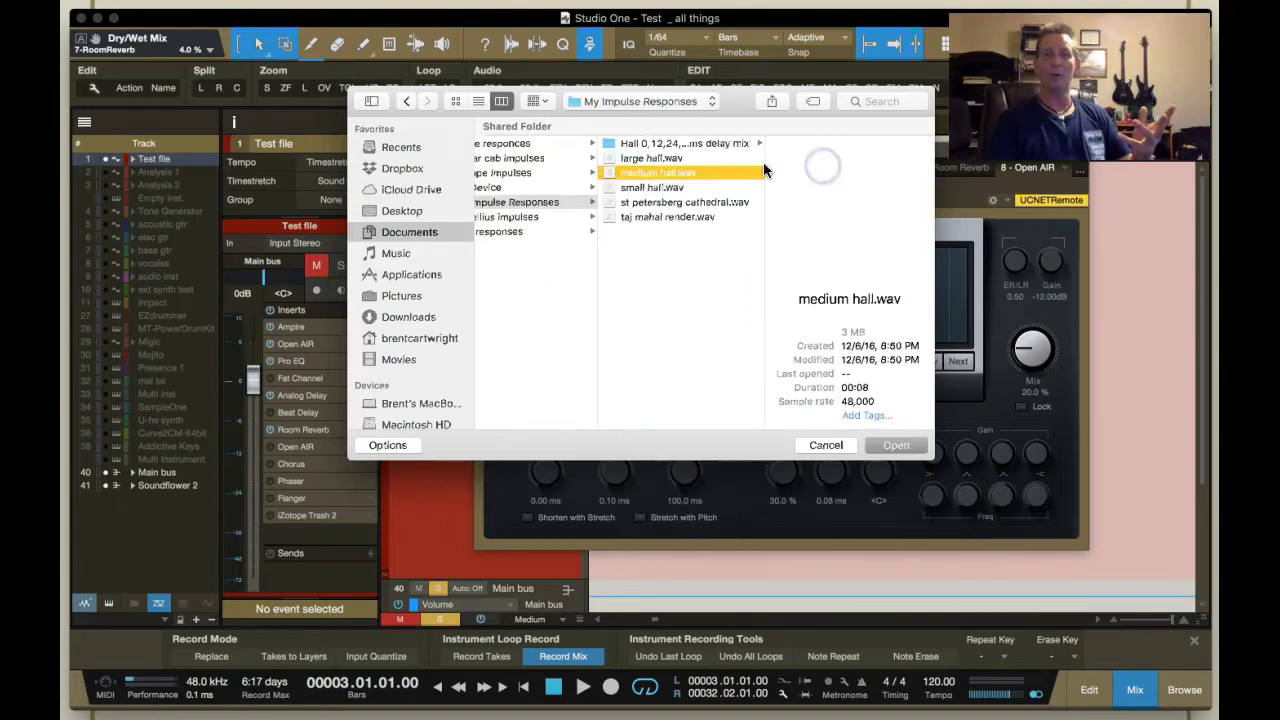
click(650, 187)
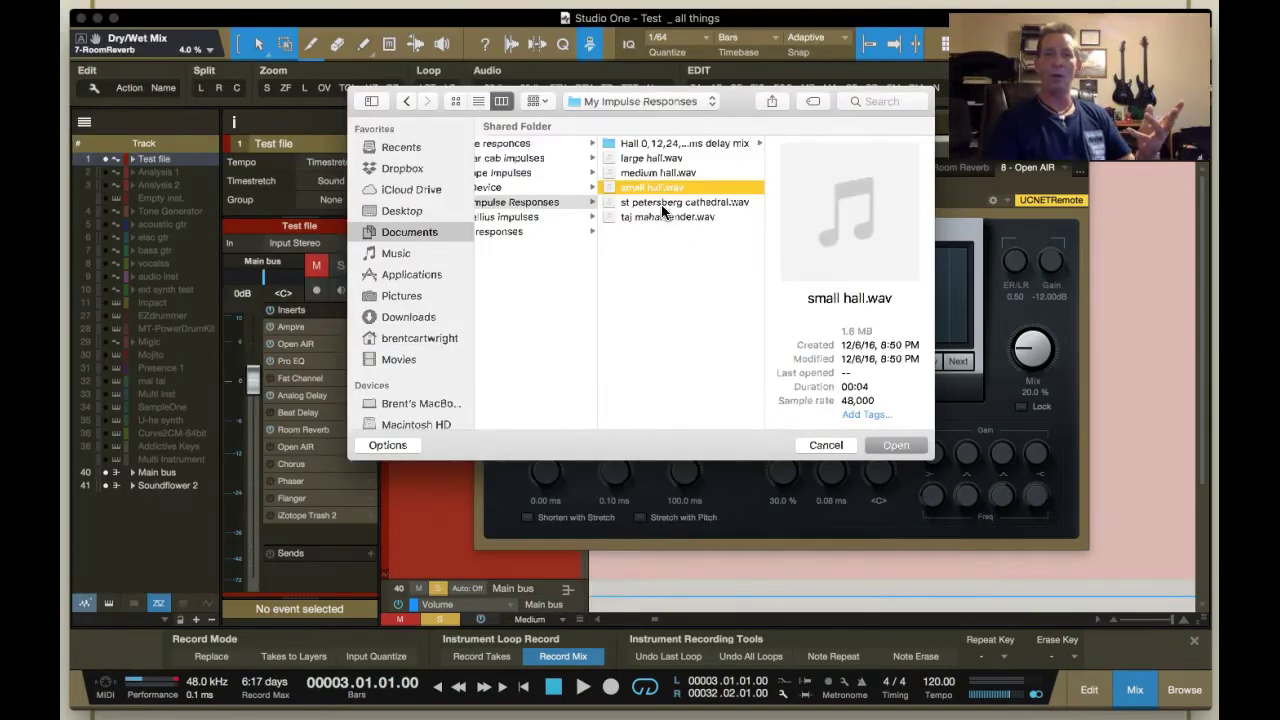
click(663, 216)
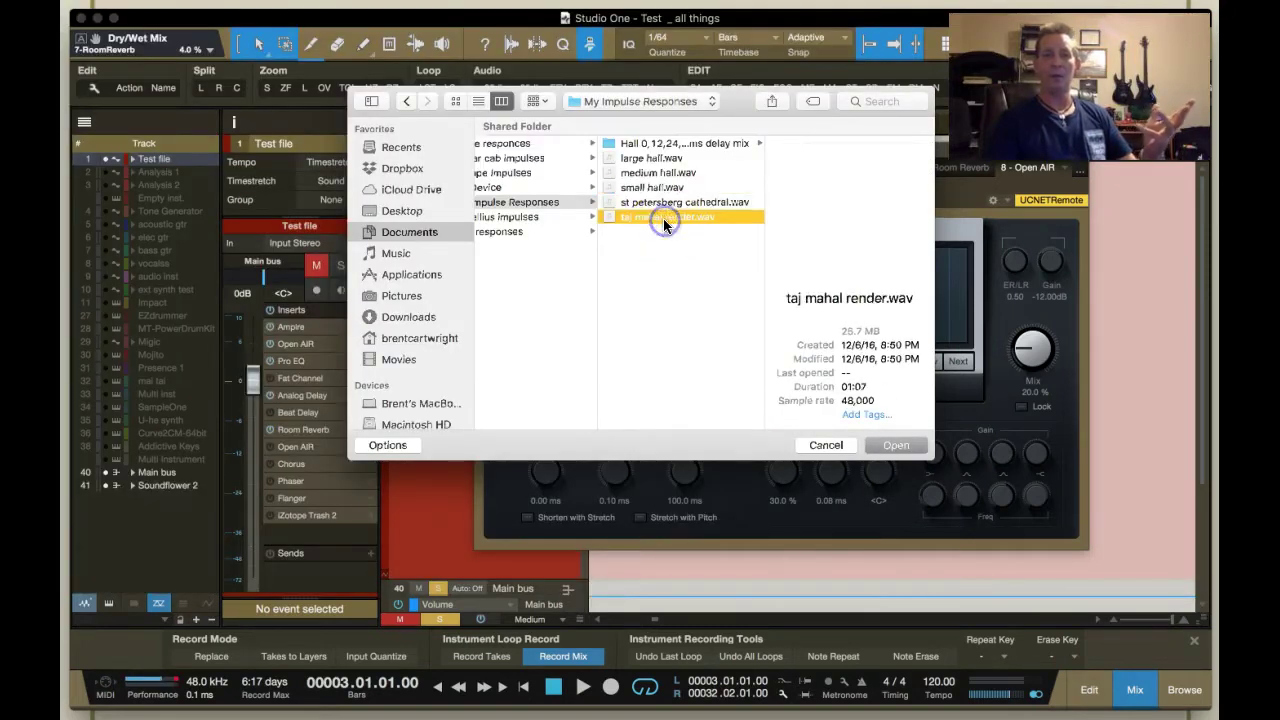
click(671, 143)
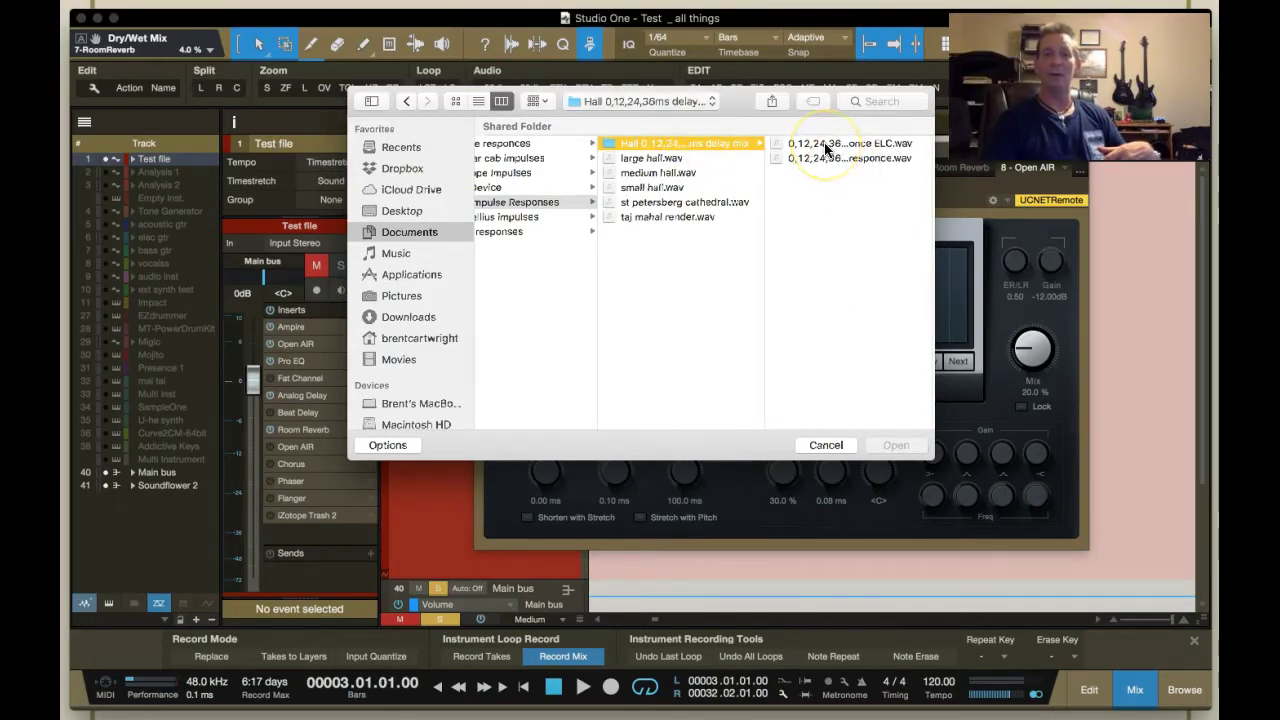
click(826, 445)
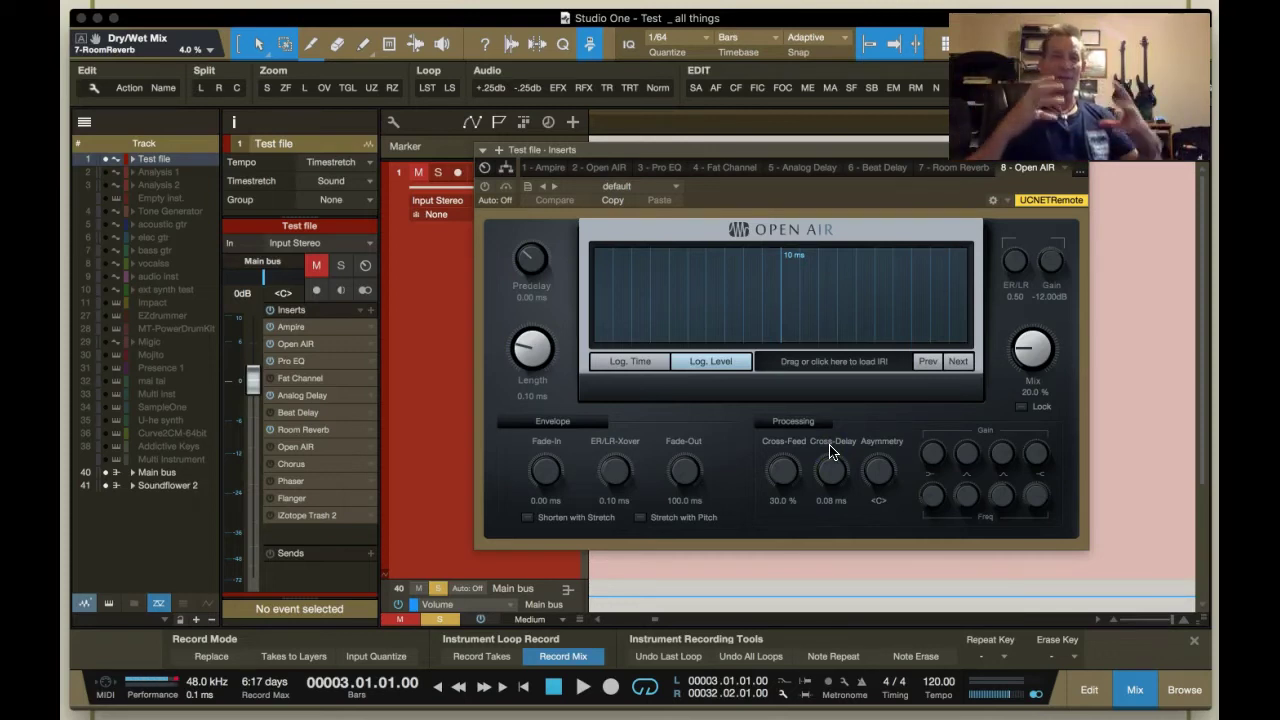
click(1079, 164)
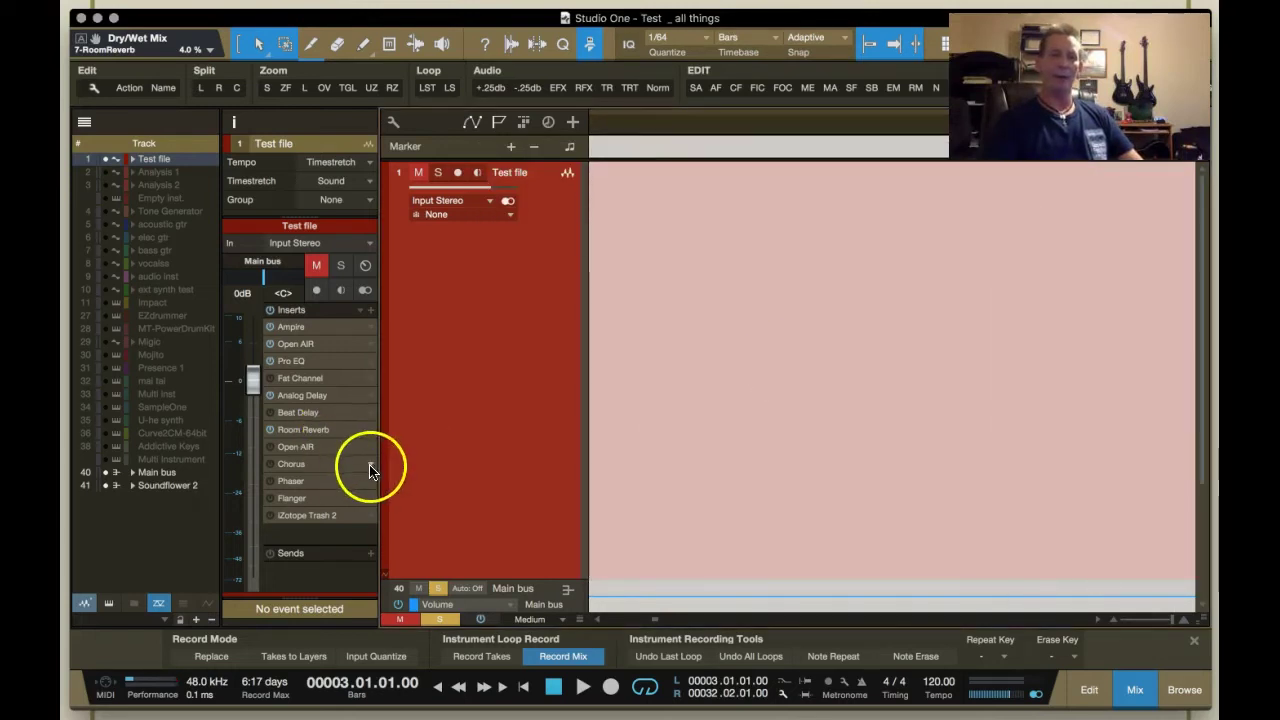
Open the Chorus insert's editor and activate it in Doubler mode with 1 voice
right_click(370, 470)
click(390, 481)
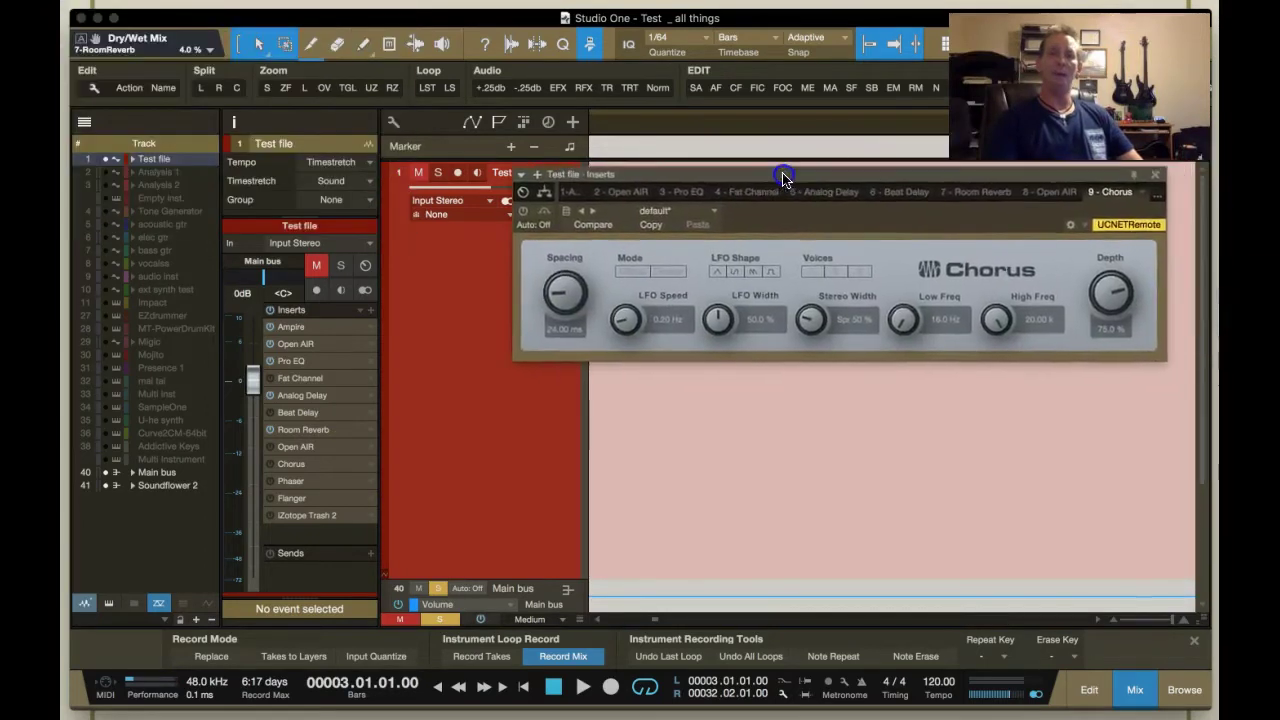
click(481, 228)
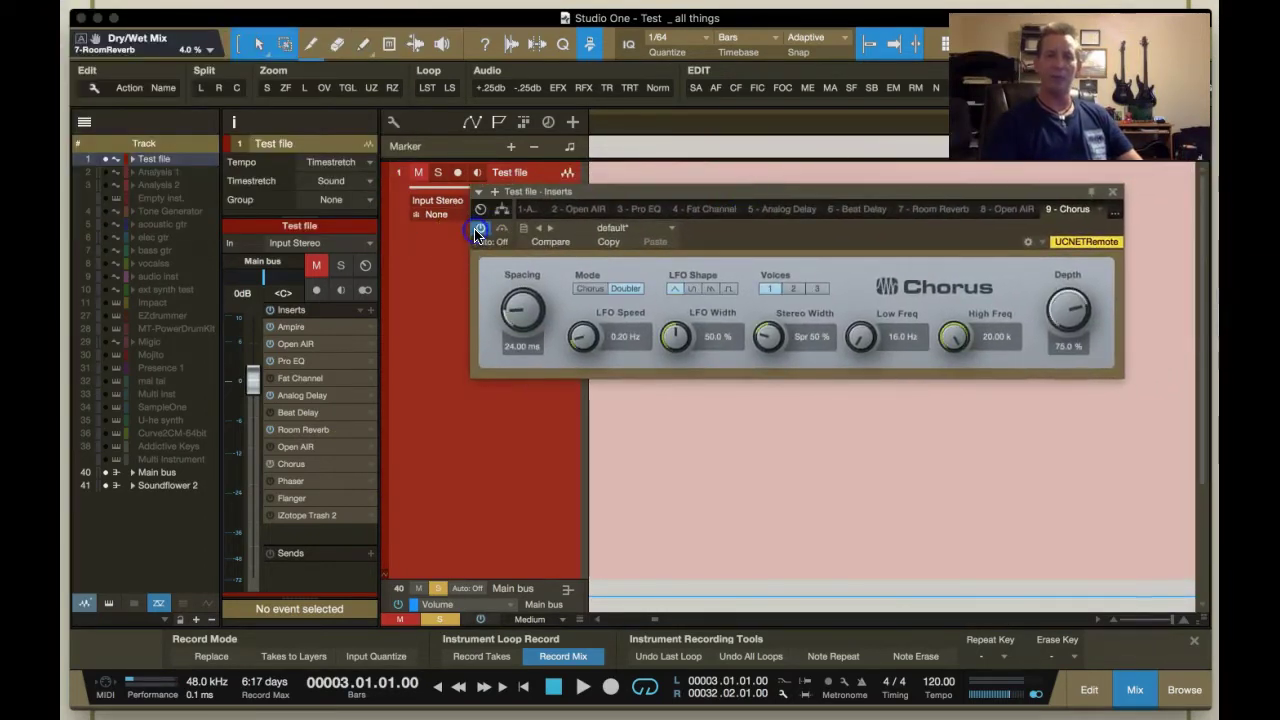
click(592, 288)
click(627, 288)
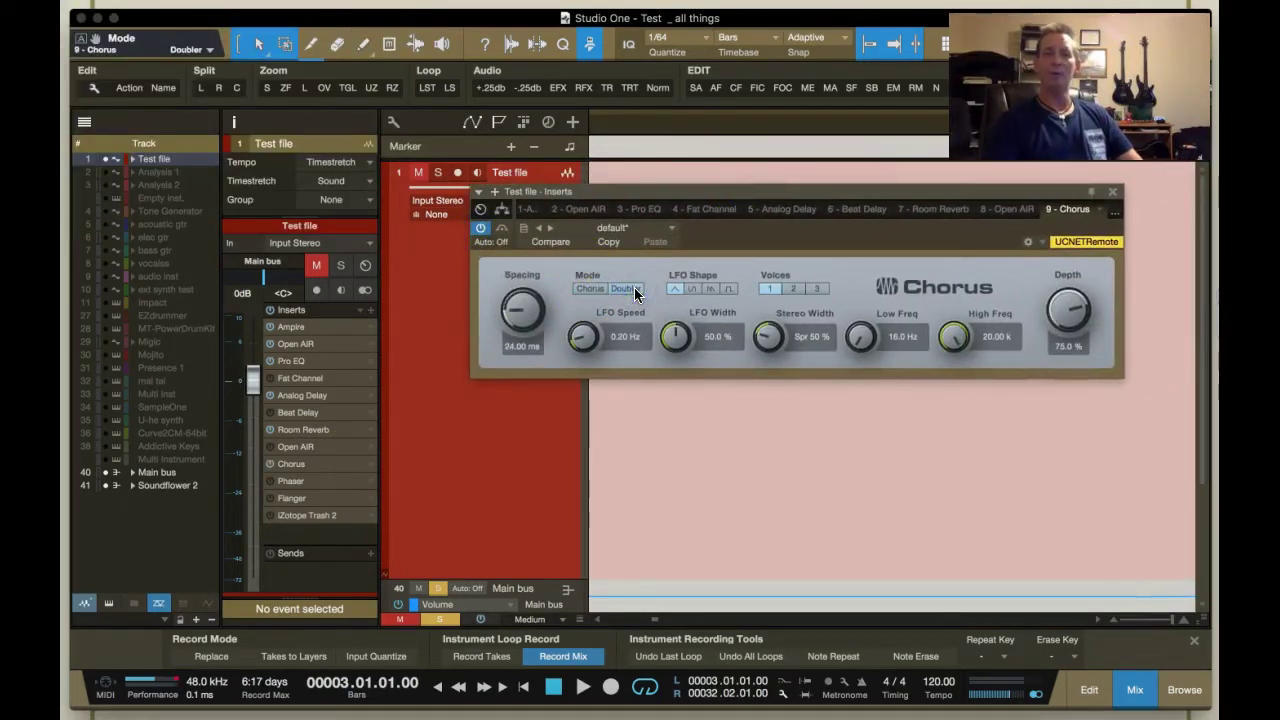
click(814, 290)
click(769, 289)
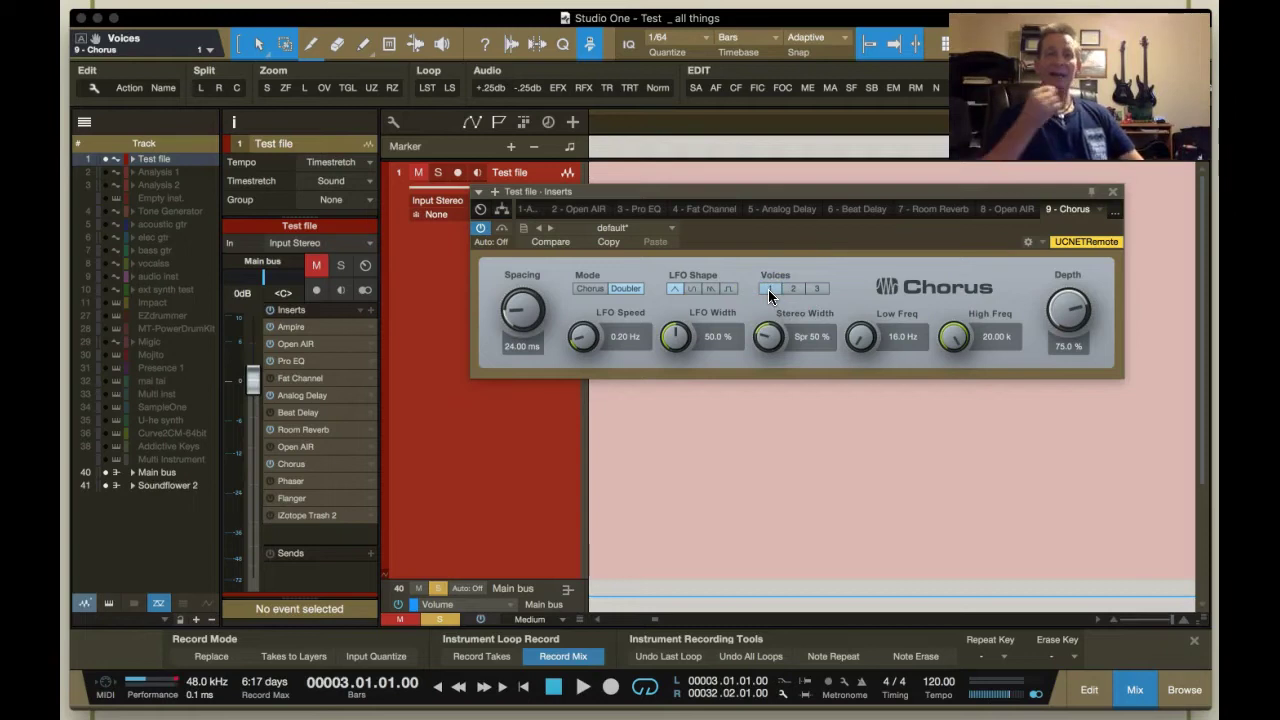
Set the Chorus Depth to 9.0% with the mode on Doubler and close its editor
drag(1105, 300, 1069, 304)
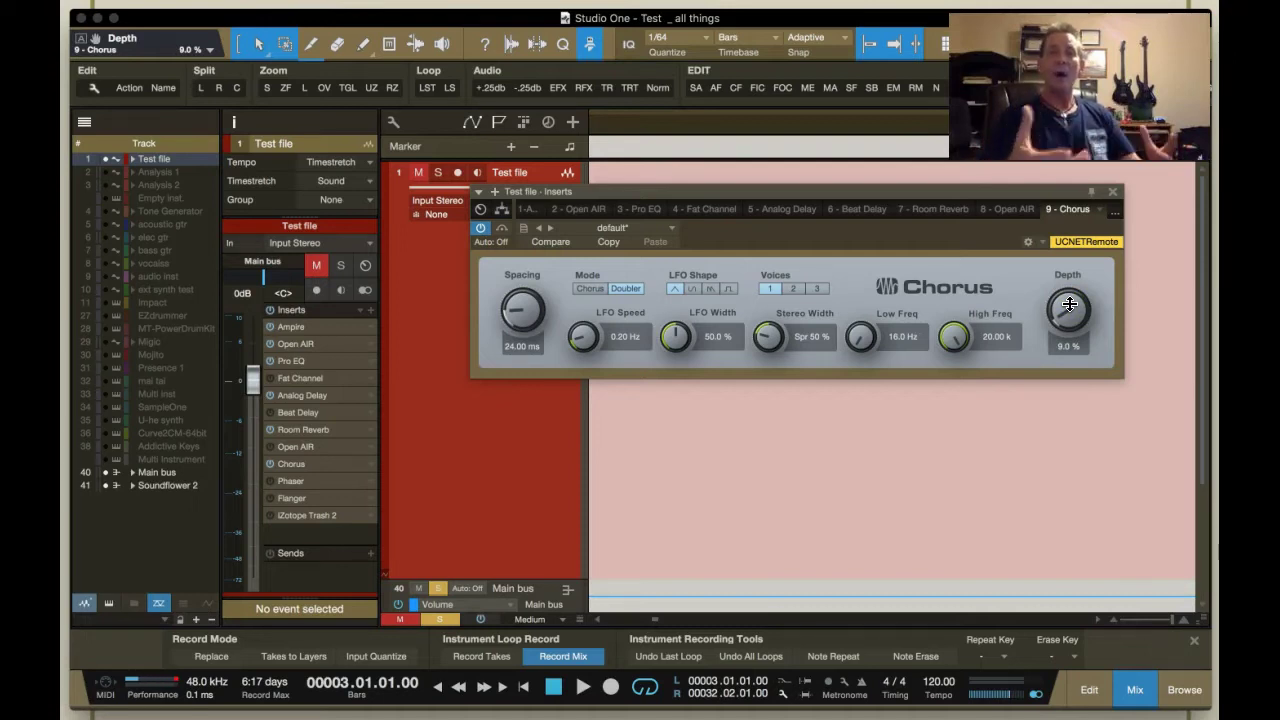
click(590, 289)
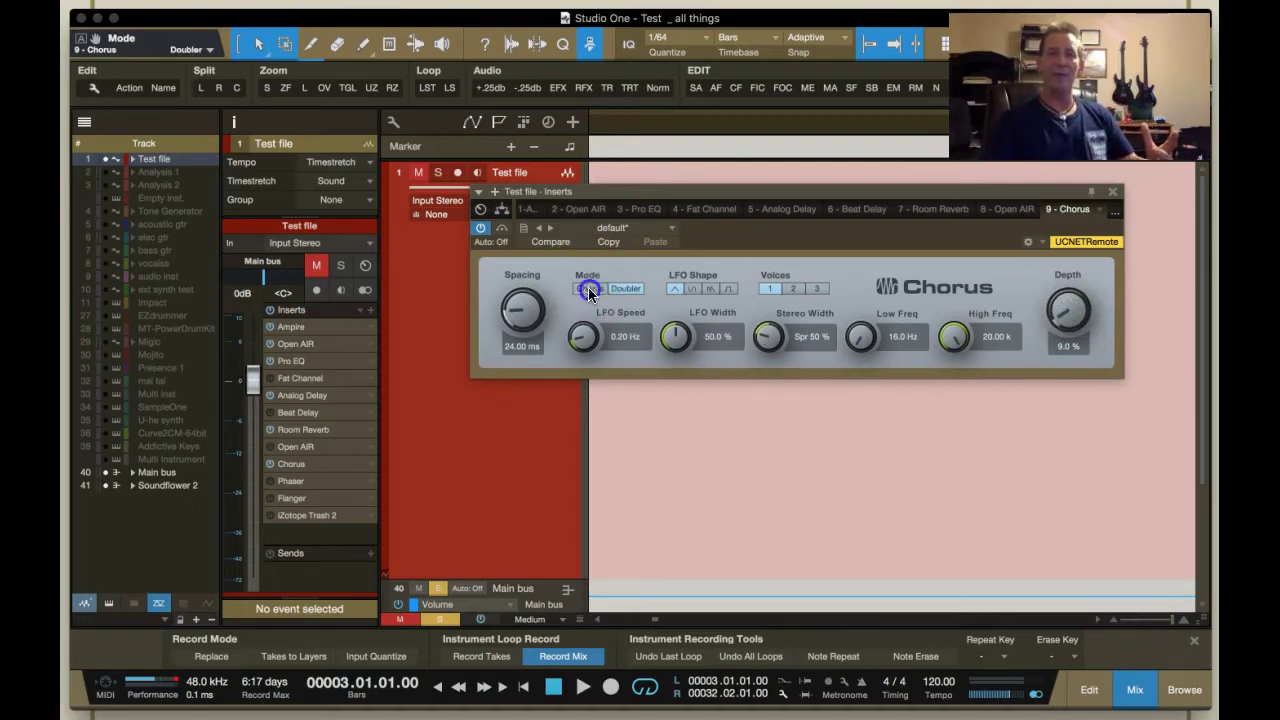
click(636, 289)
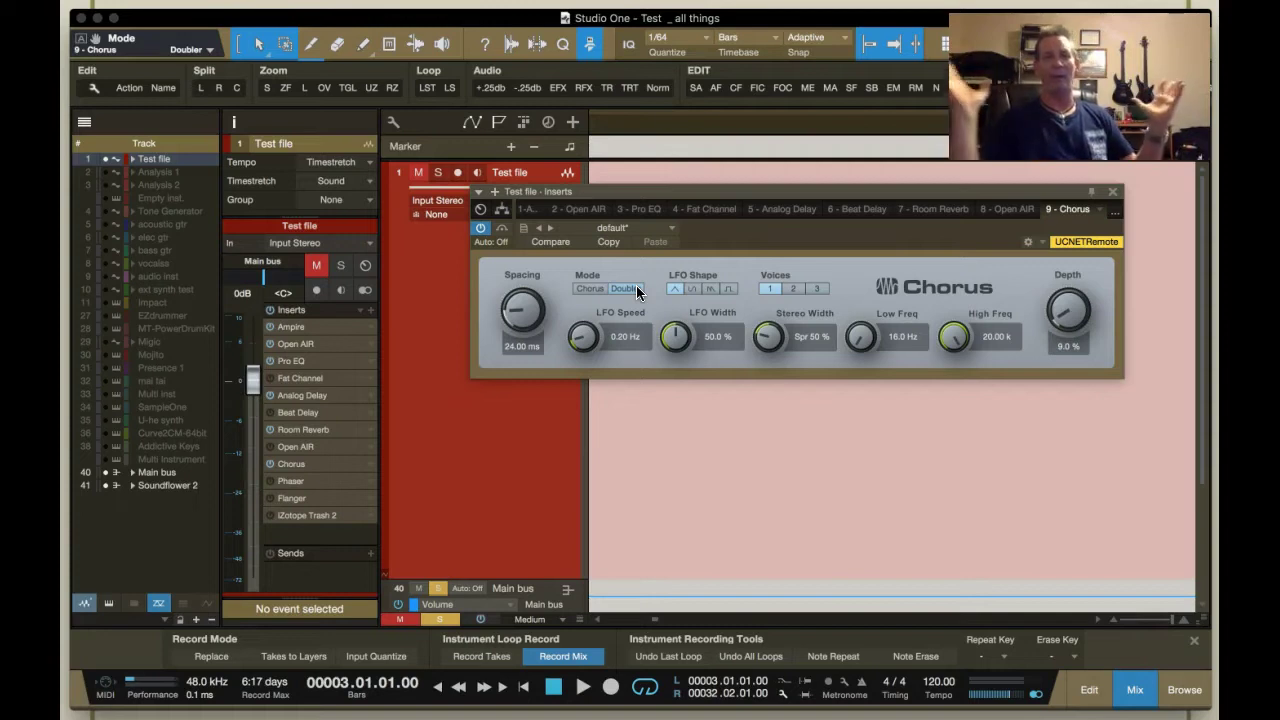
click(741, 285)
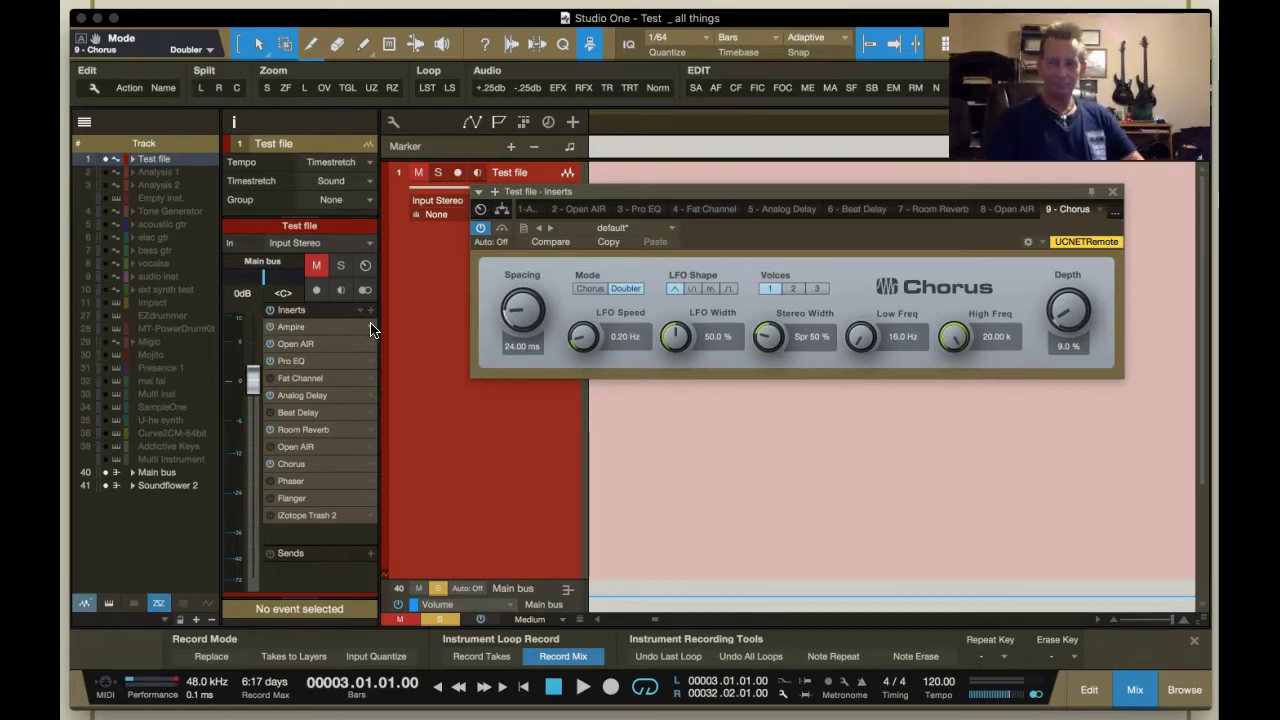
click(400, 314)
click(937, 256)
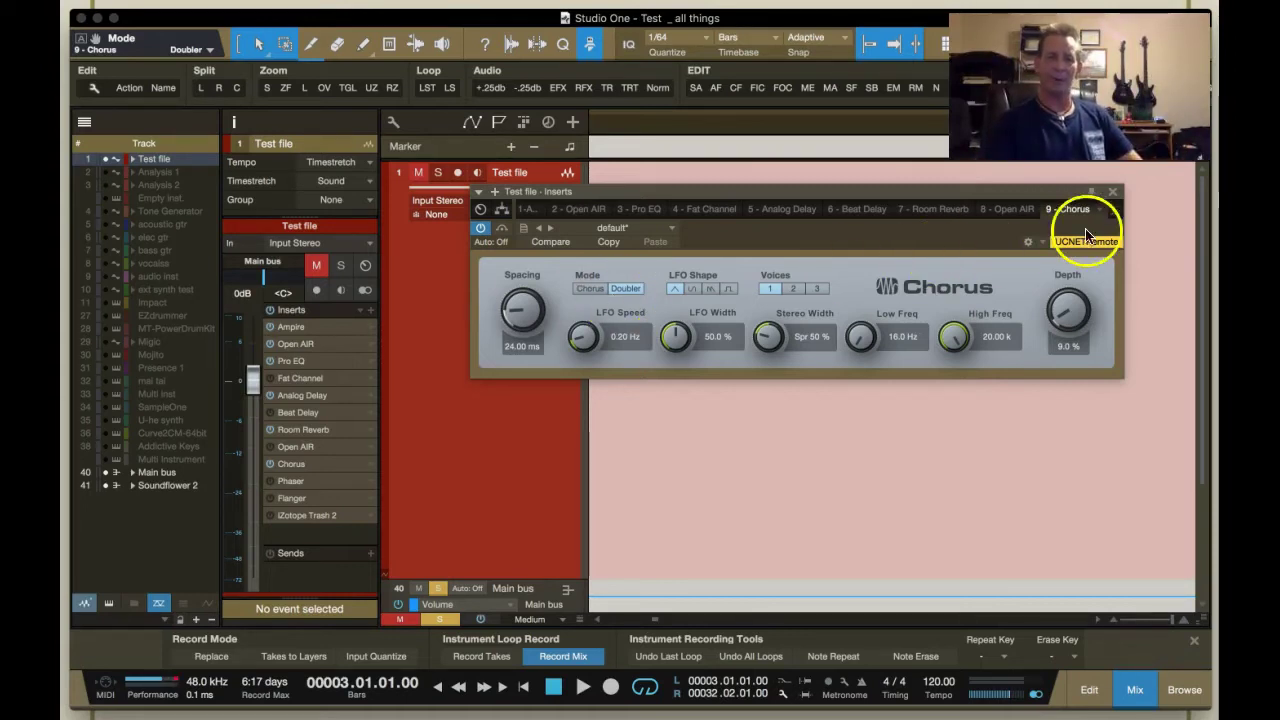
click(1112, 191)
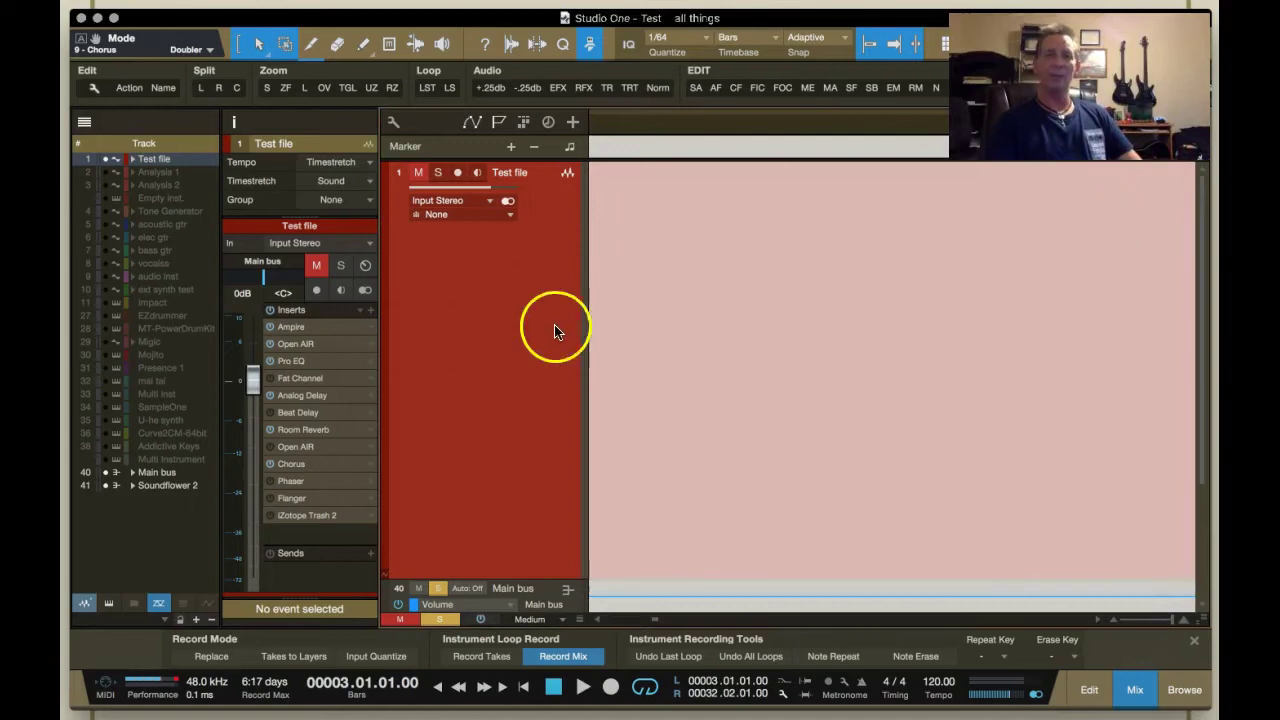
Show the browser and move the iZotope Trash 2 insert directly above Phaser in the insert chain
click(1187, 693)
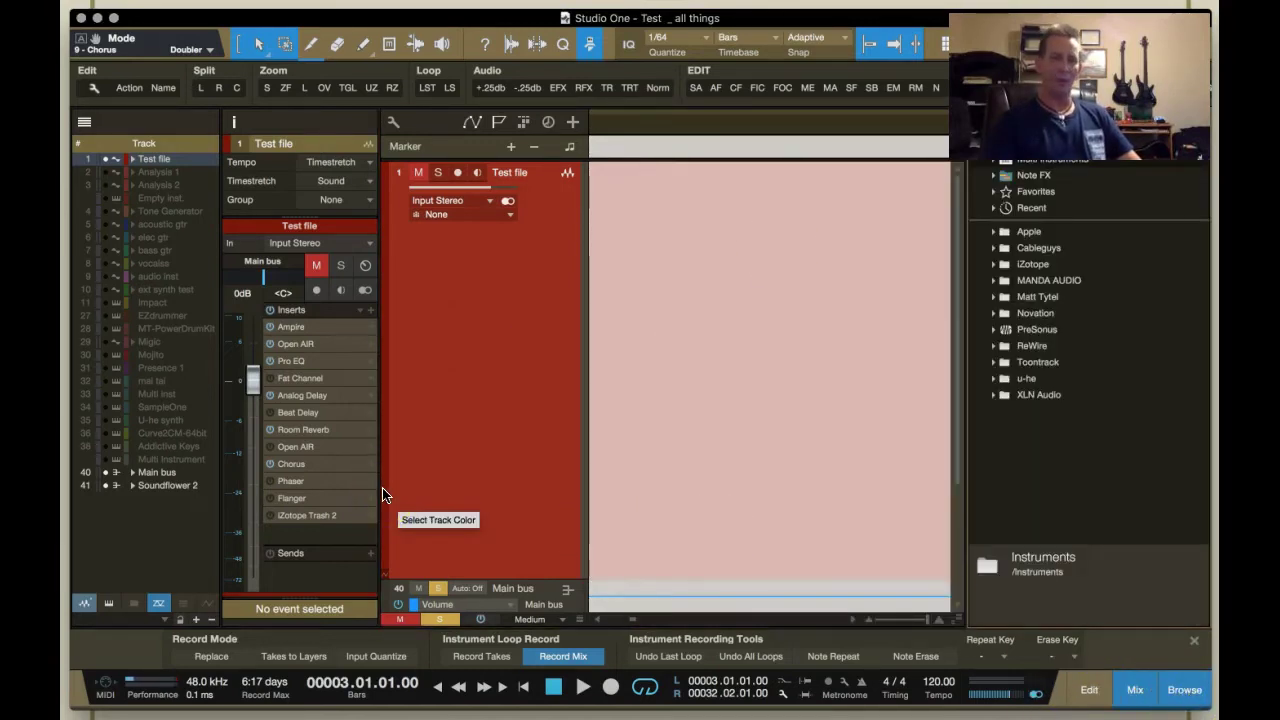
drag(322, 515, 327, 481)
click(438, 470)
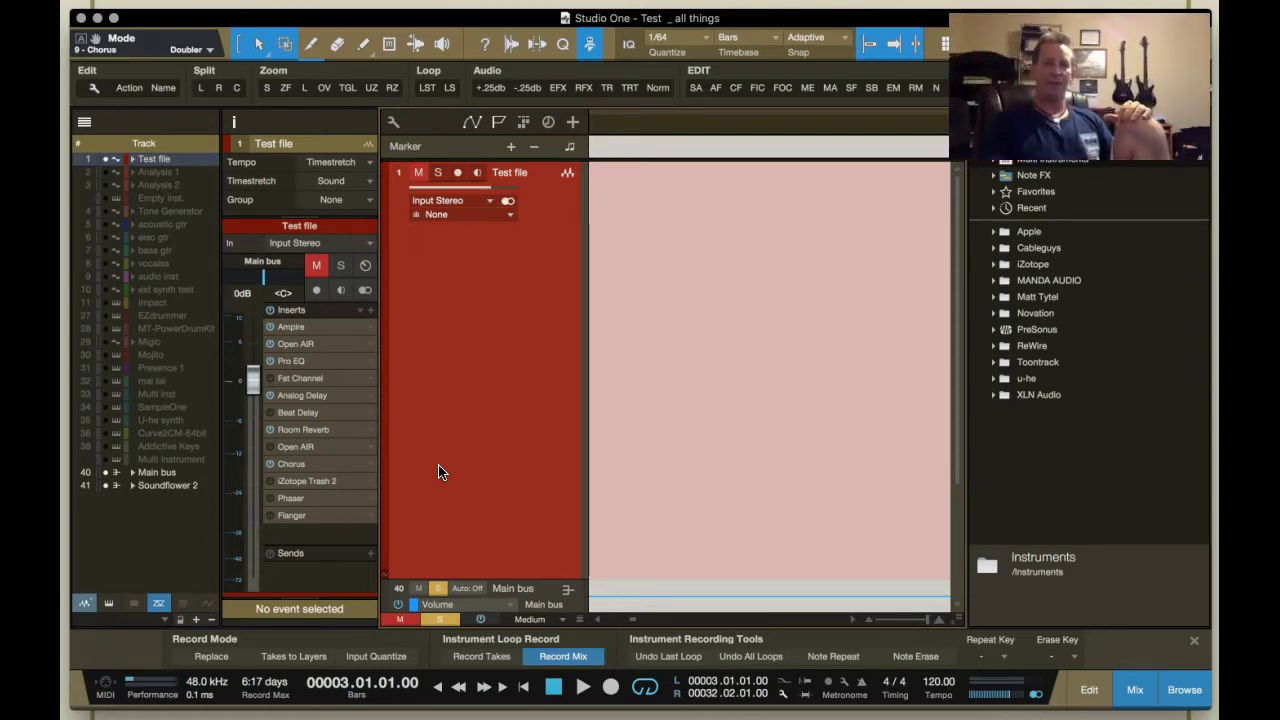
Open the Phaser insert's editor over the arrangement and activate the effect
right_click(369, 510)
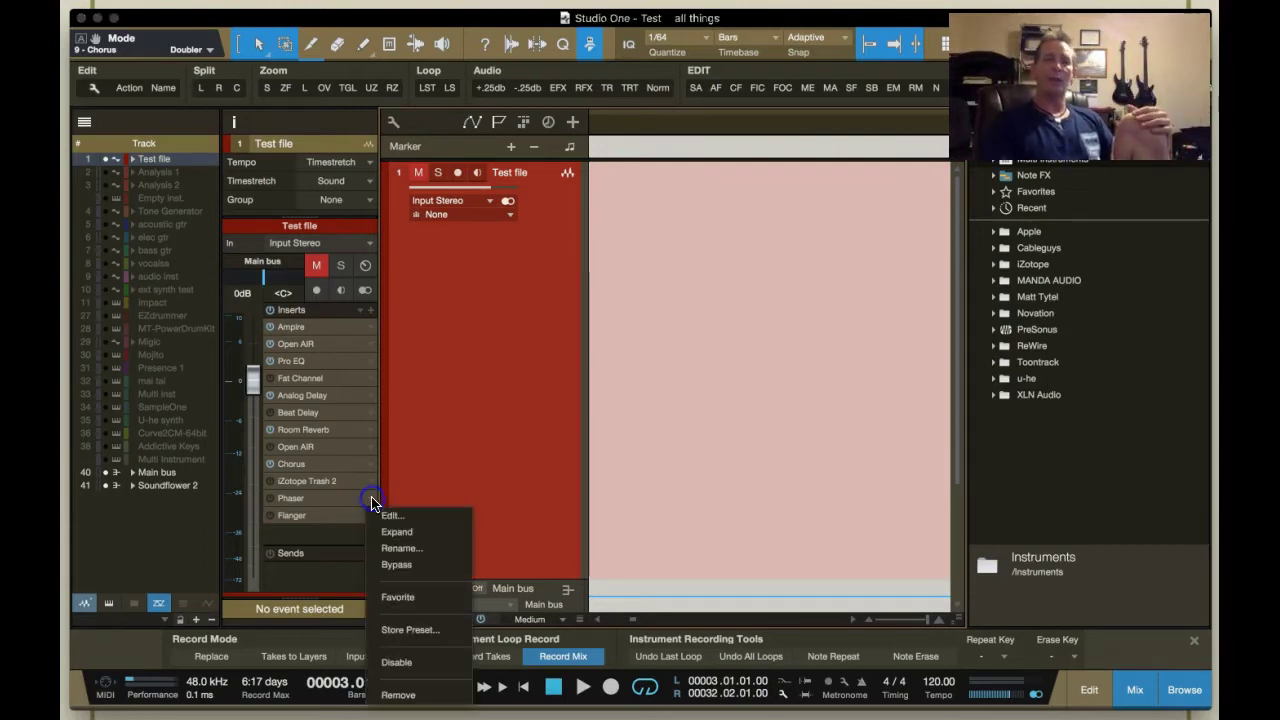
click(399, 516)
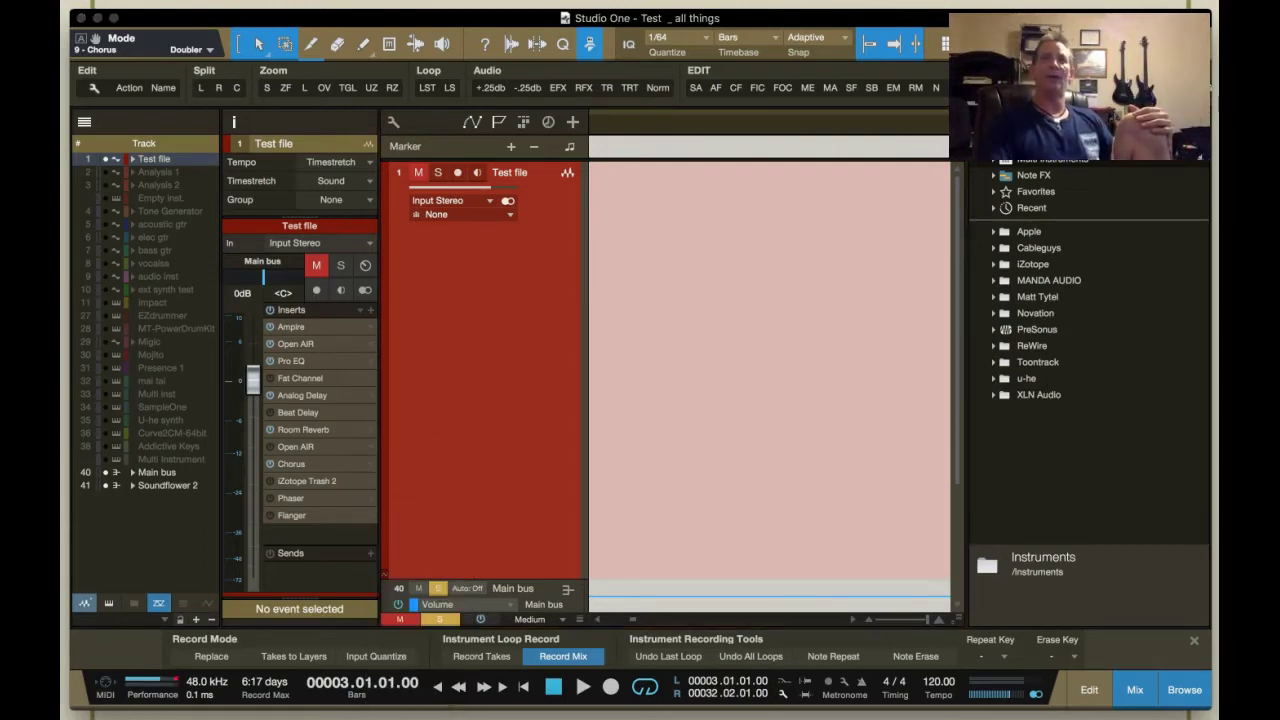
drag(852, 127, 721, 220)
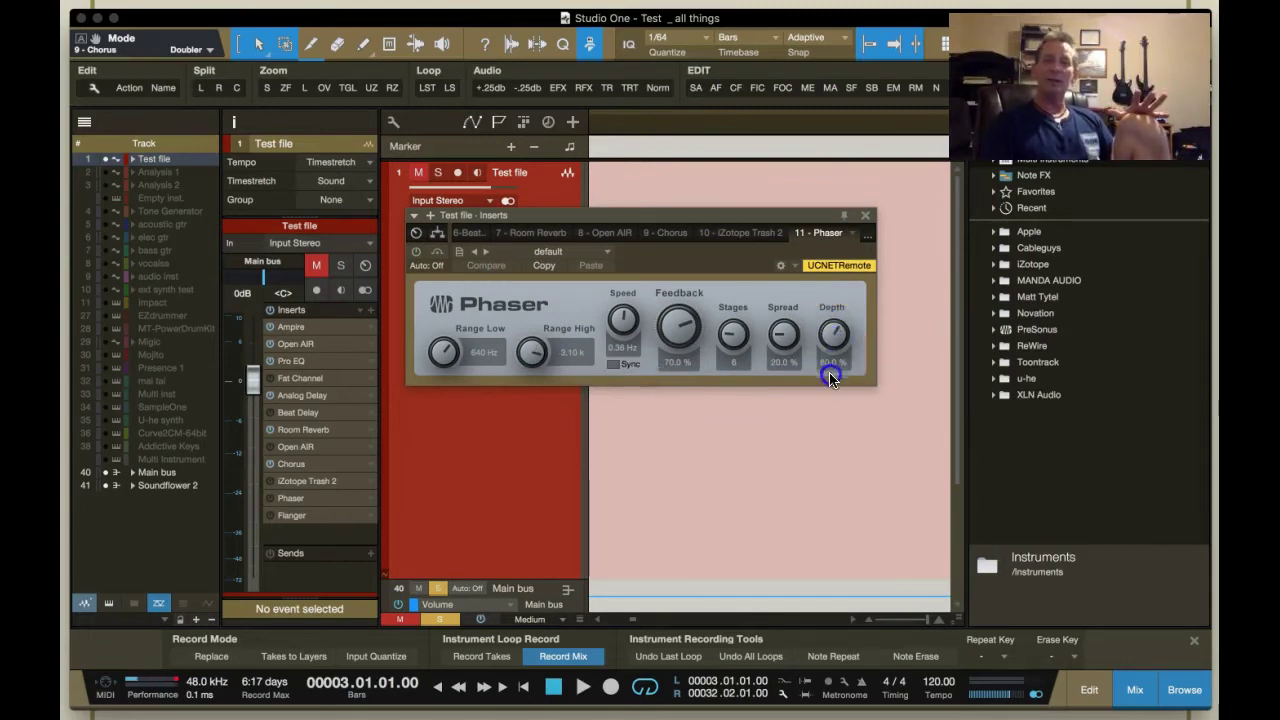
click(418, 254)
Set the Phaser's Depth to 48.5% and close its editor
drag(834, 335, 834, 422)
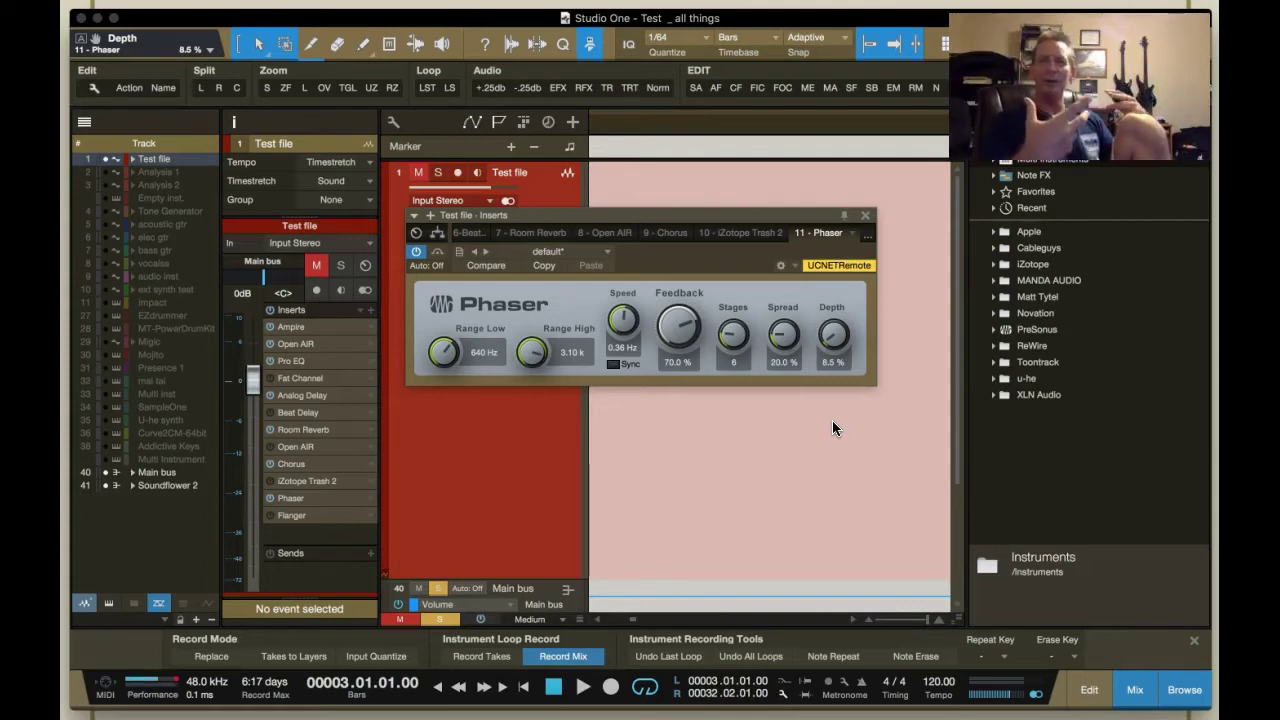
drag(833, 345, 827, 276)
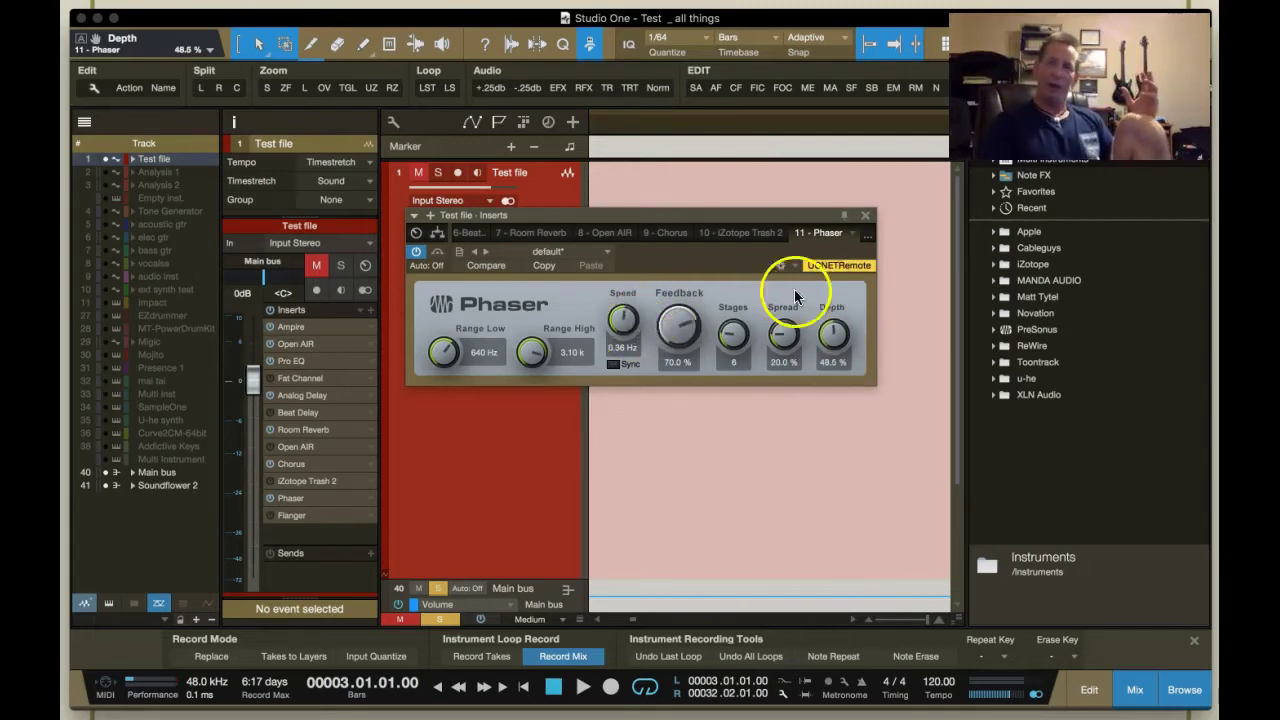
click(865, 215)
Open the Flanger insert's editor over the arrangement and activate the effect
right_click(368, 516)
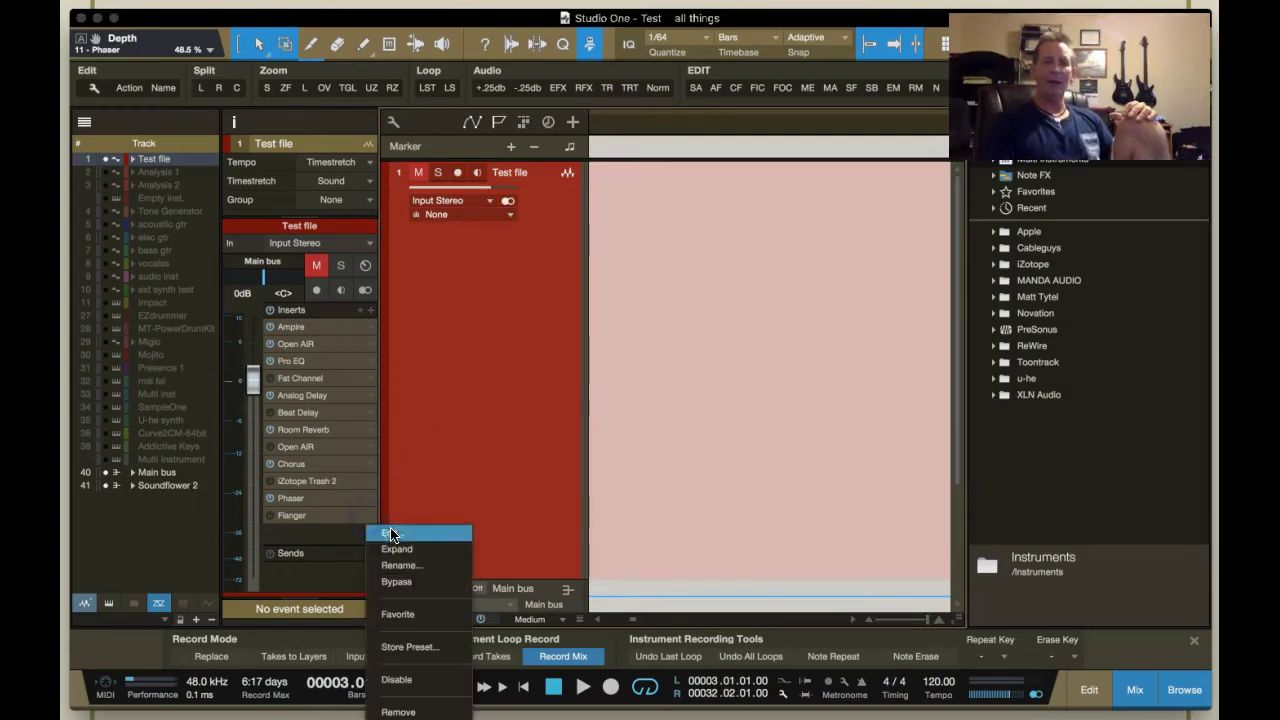
click(393, 536)
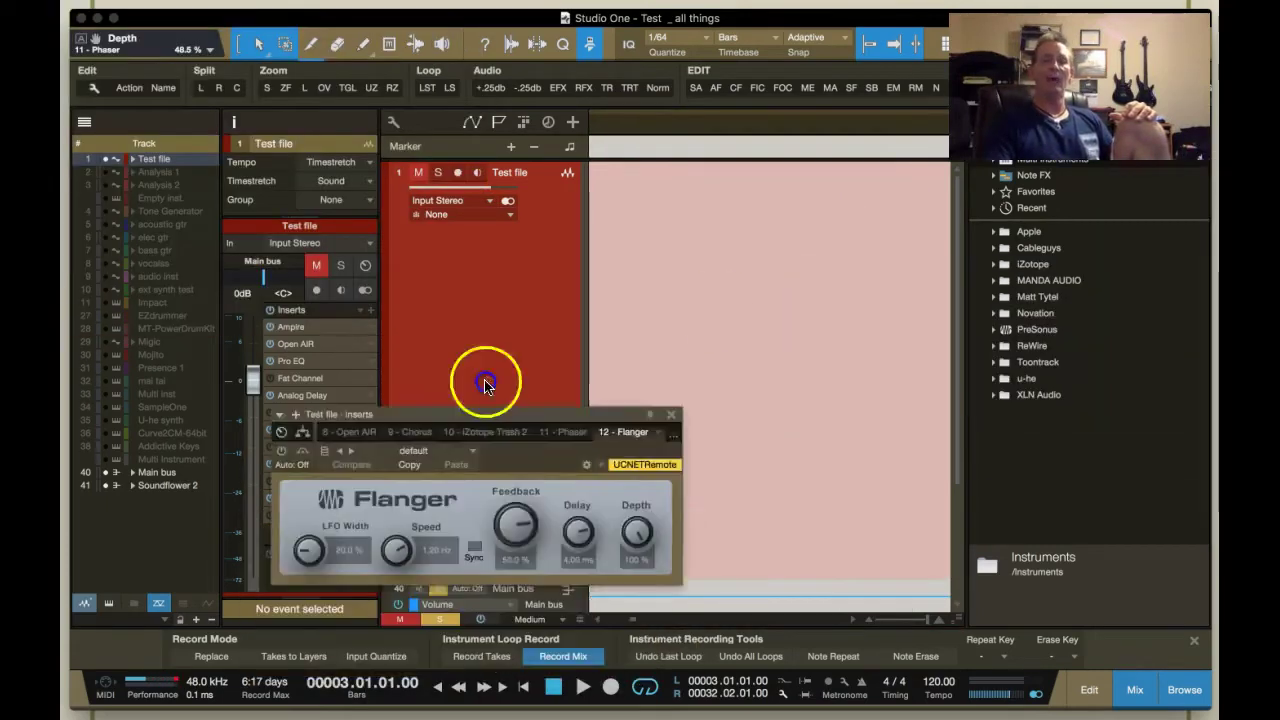
drag(484, 385, 657, 224)
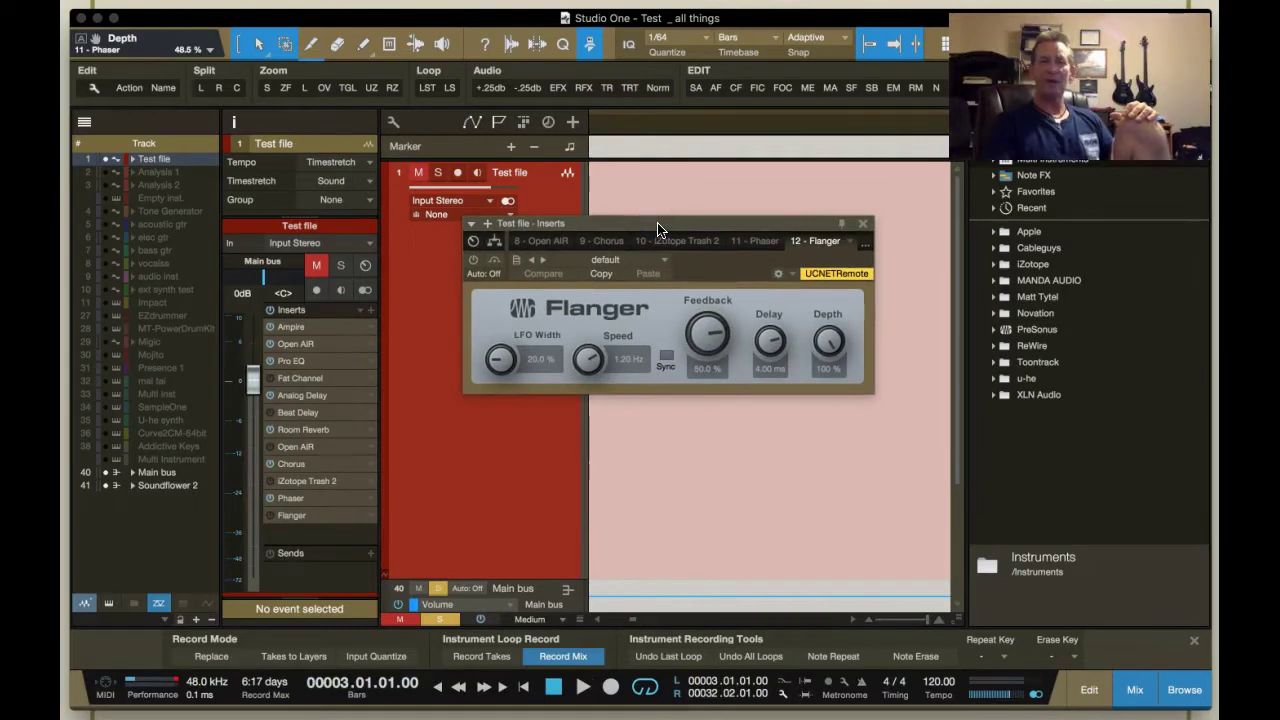
click(473, 259)
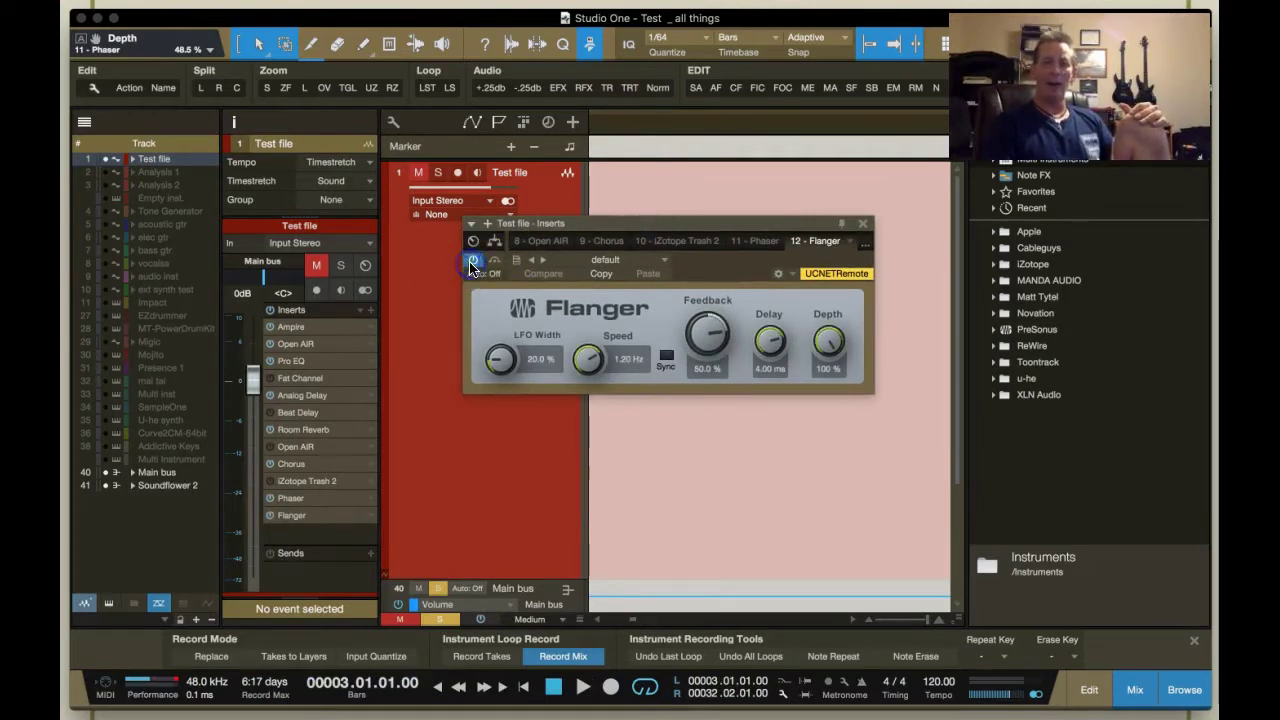
Set the Flanger's Depth to 10.5% and close its editor
drag(829, 341, 825, 480)
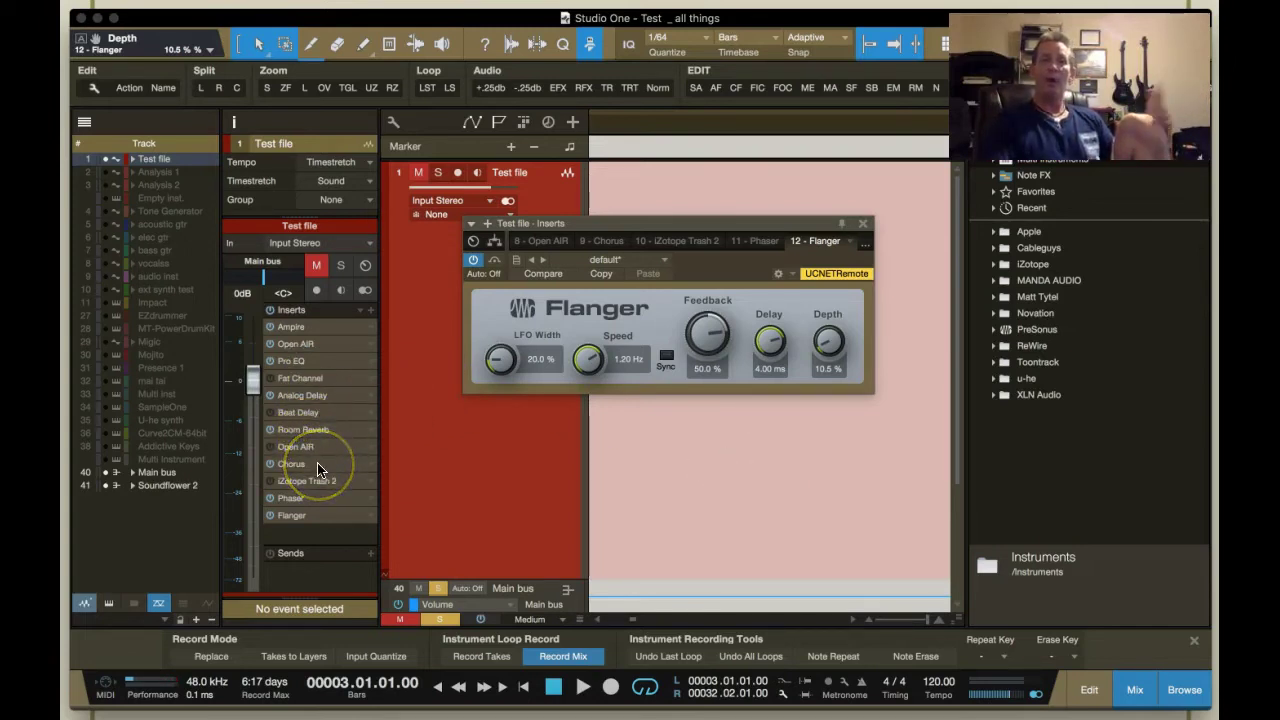
drag(323, 494, 330, 500)
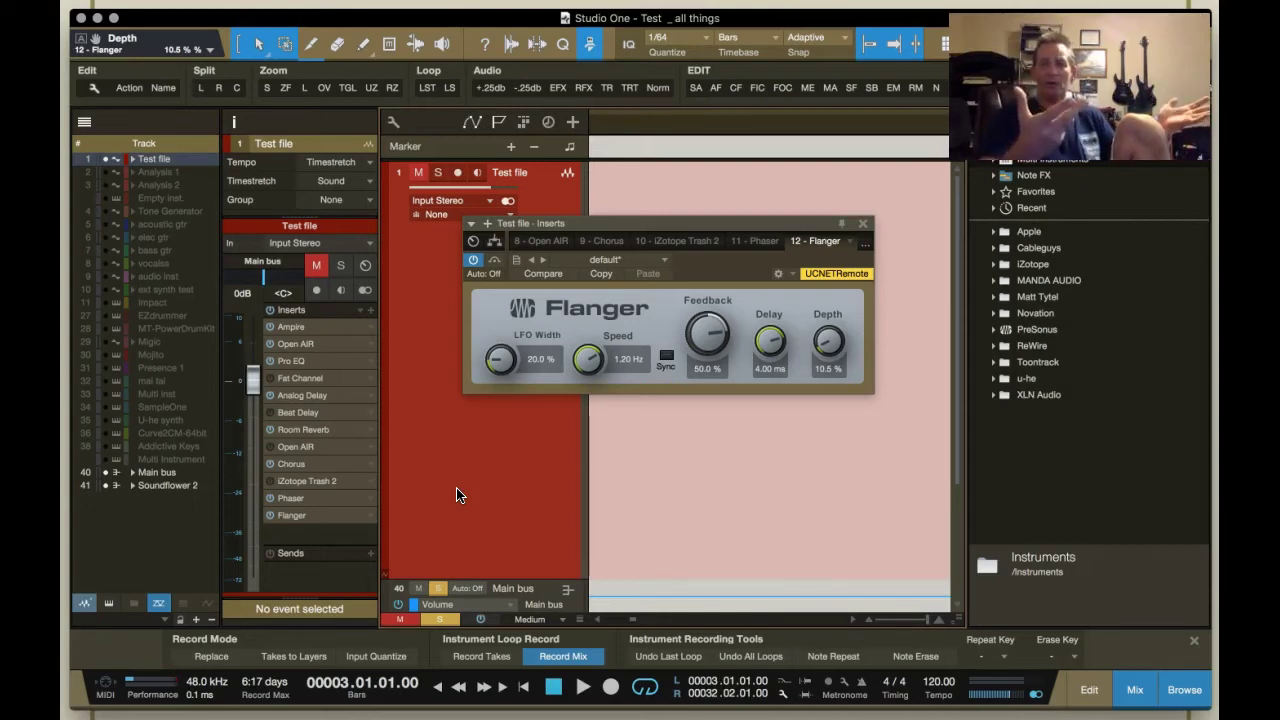
click(863, 223)
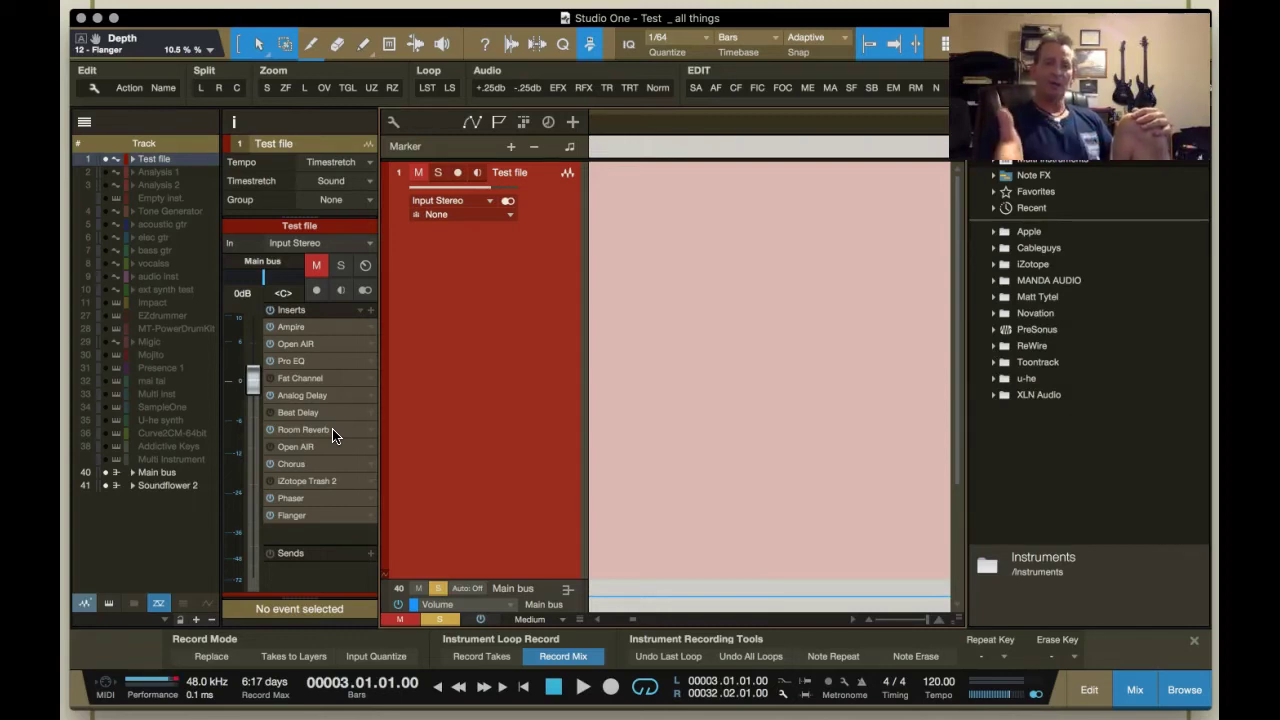
Expand the Phaser insert in the channel to show its LFO Beats and LFO Speed controls
click(310, 505)
right_click(364, 505)
right_click(364, 505)
right_click(364, 505)
right_click(364, 505)
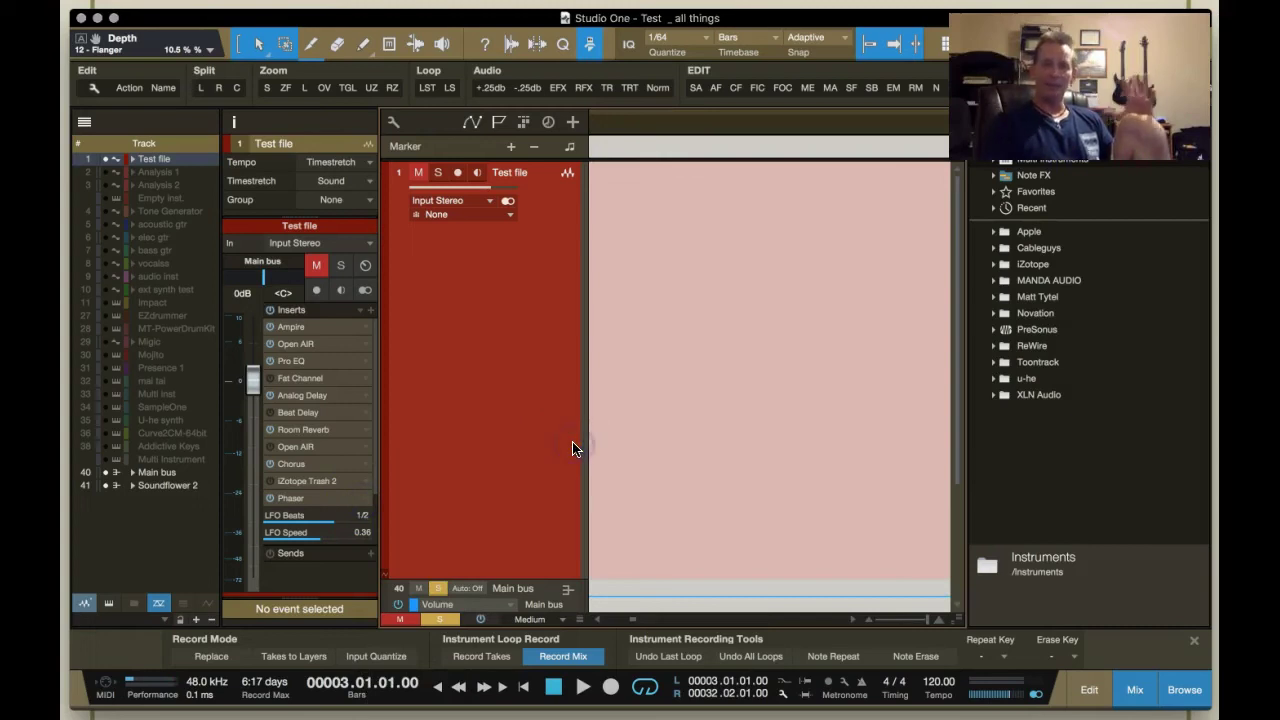
right_click(364, 500)
click(390, 514)
click(486, 400)
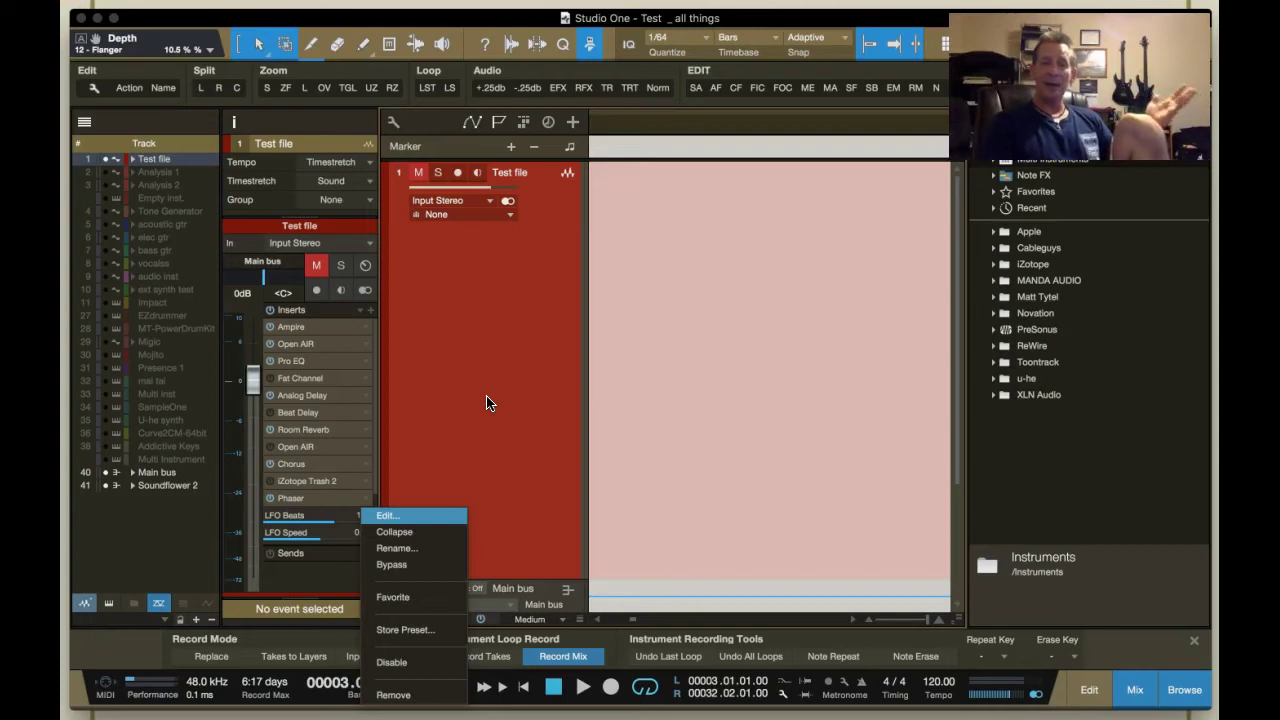
click(363, 502)
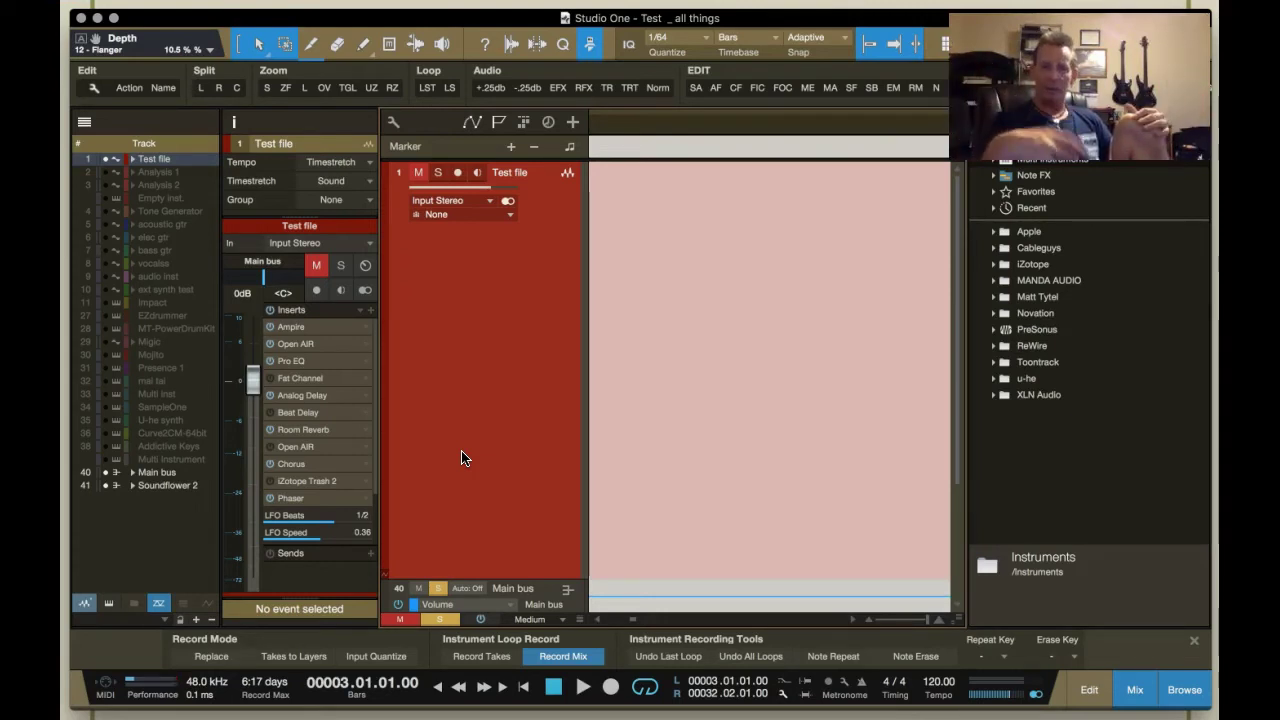
Open the iZotope Trash 2 insert's editor and reposition its window so all controls are accessible
drag(368, 447, 365, 487)
right_click(365, 487)
click(390, 491)
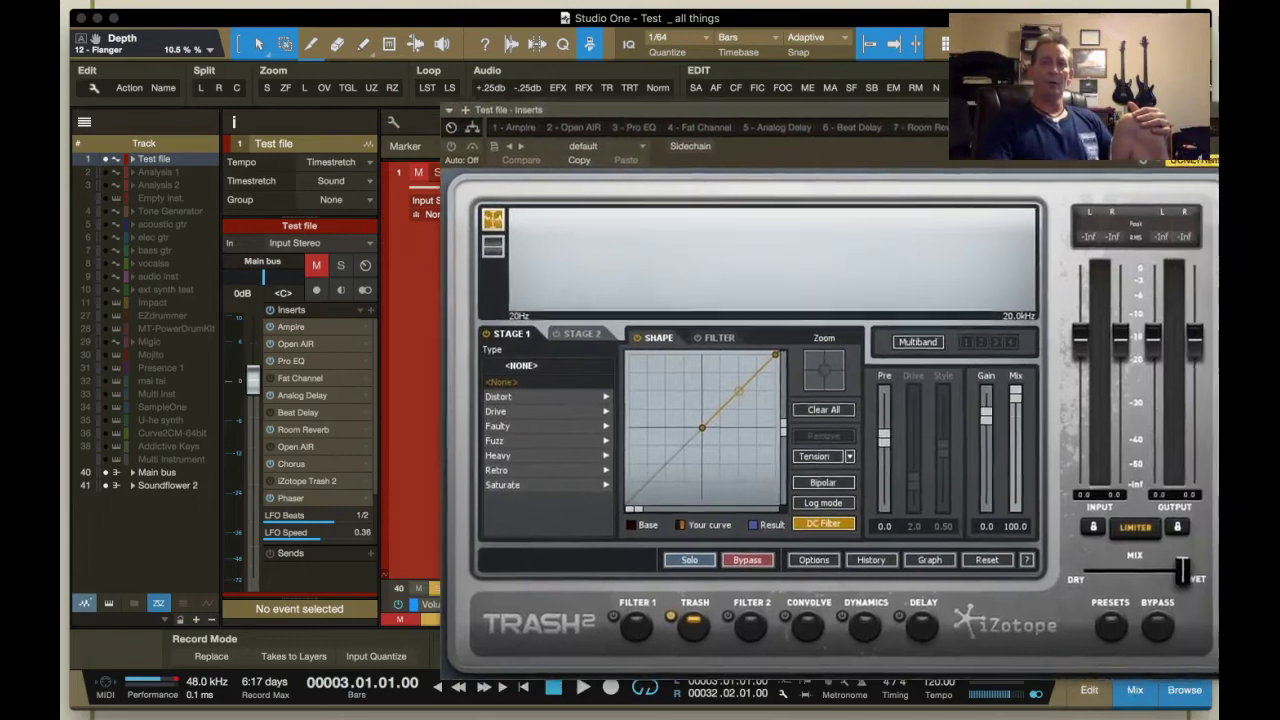
drag(988, 109, 676, 46)
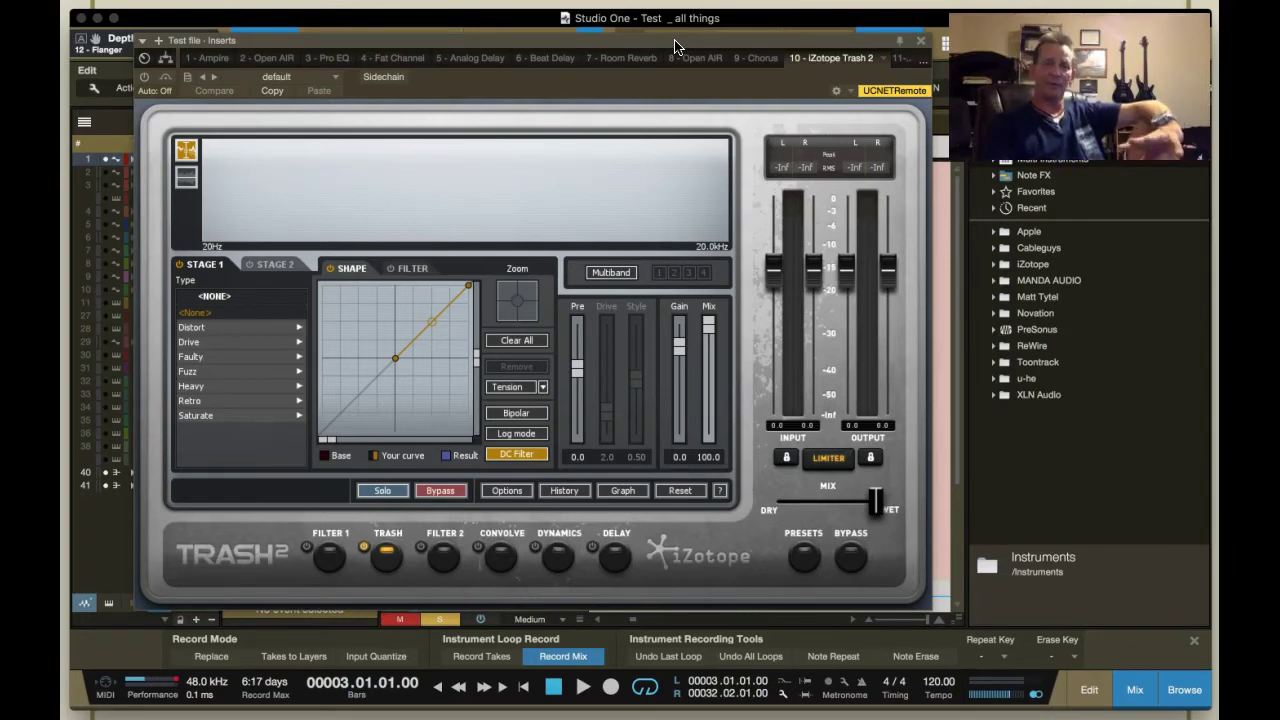
Close the iZotope Trash 2 editor and switch to the reference images in Preview
click(405, 213)
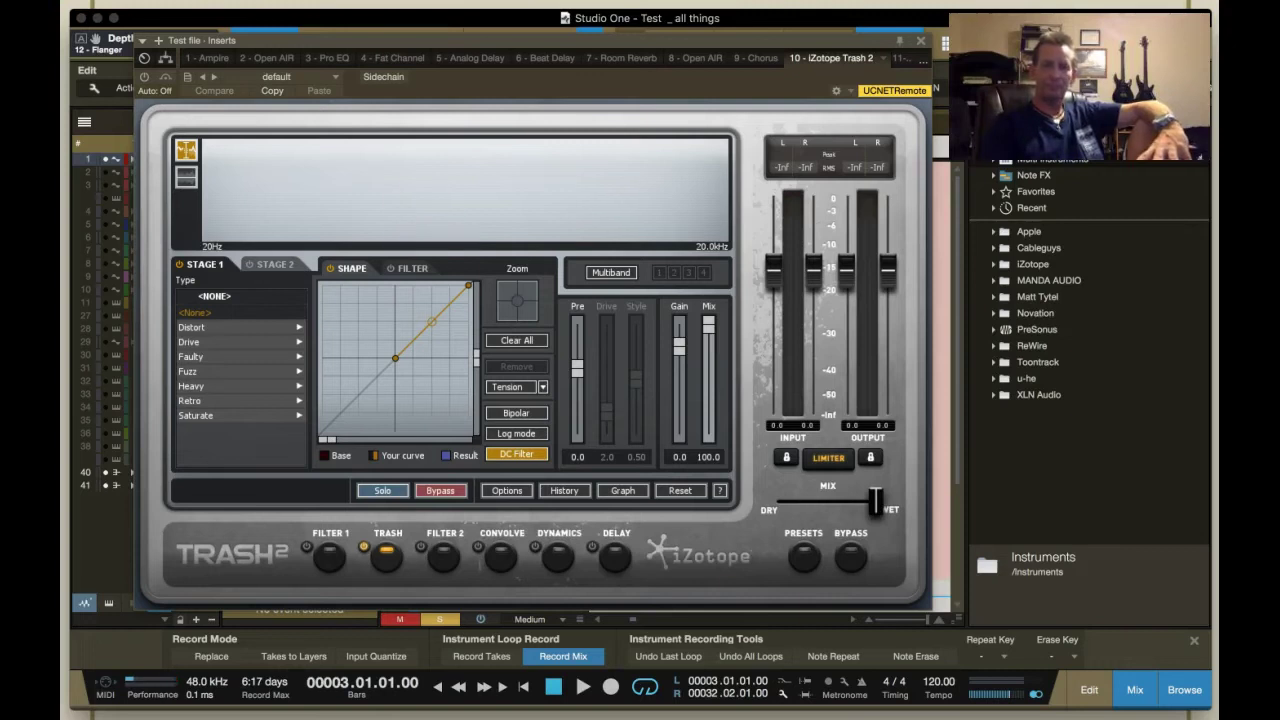
mouse_move(940, 715)
click(1043, 710)
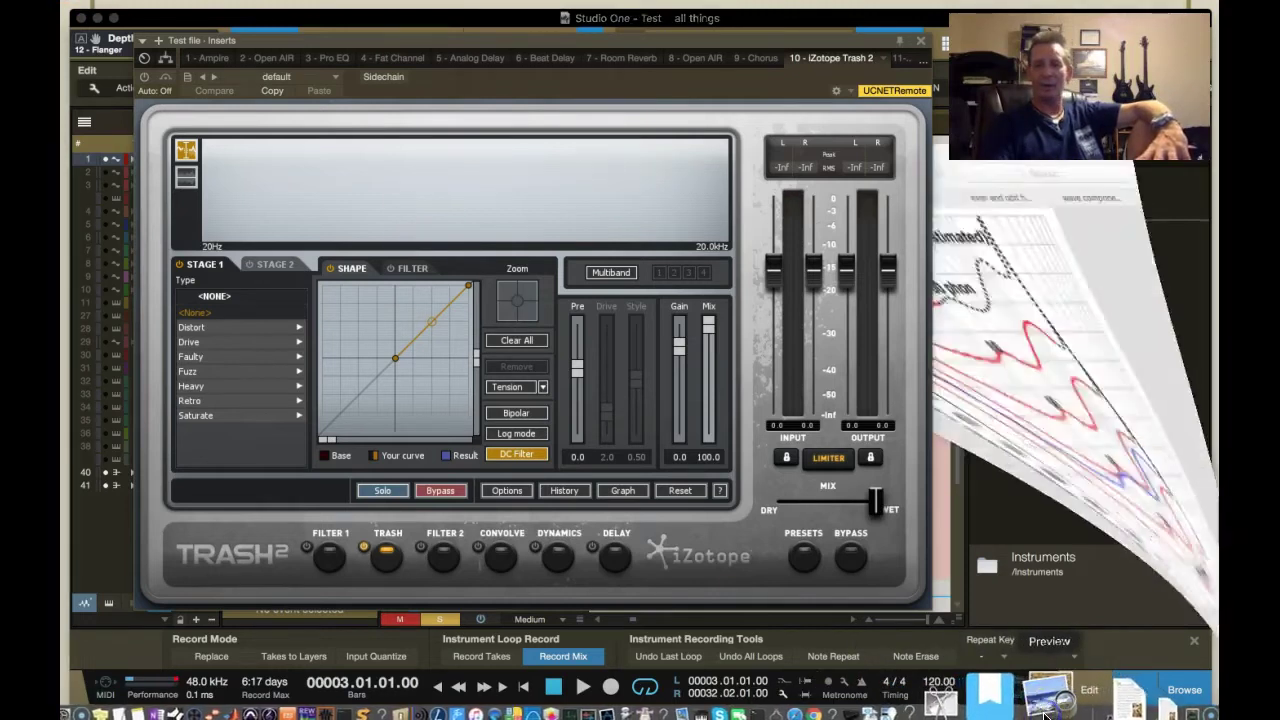
click(920, 40)
mouse_move(1000, 712)
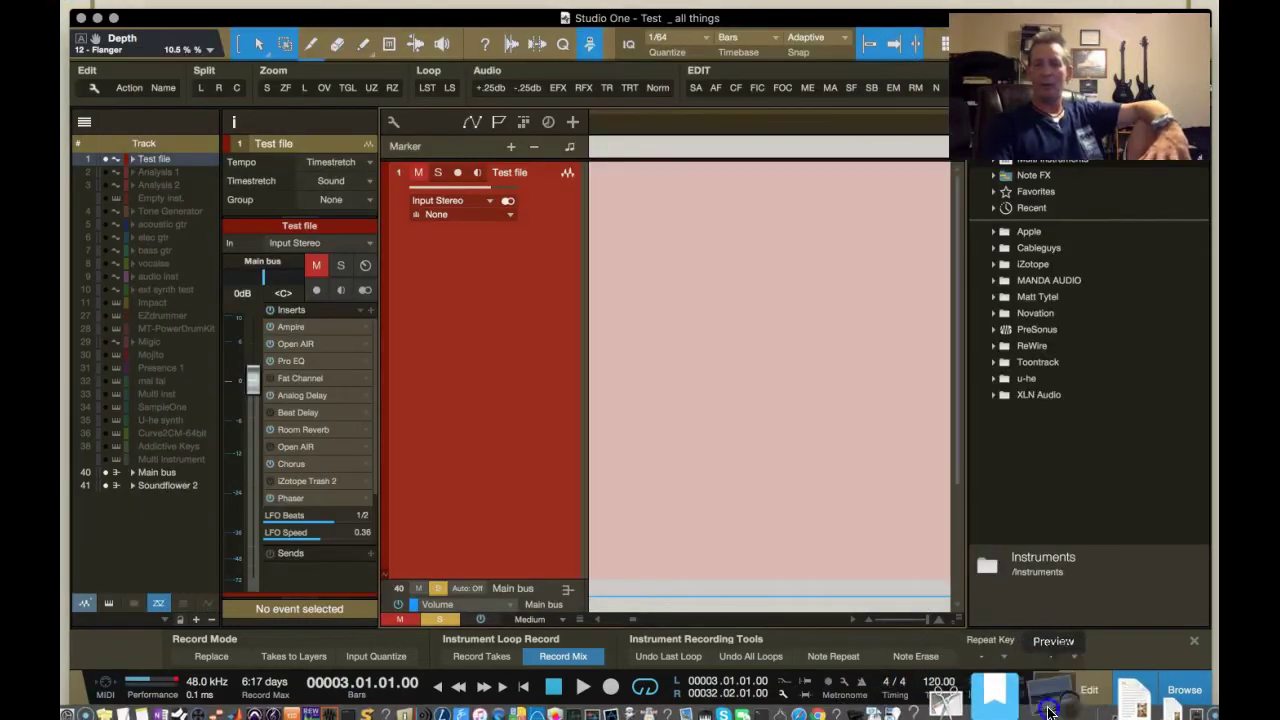
click(1088, 702)
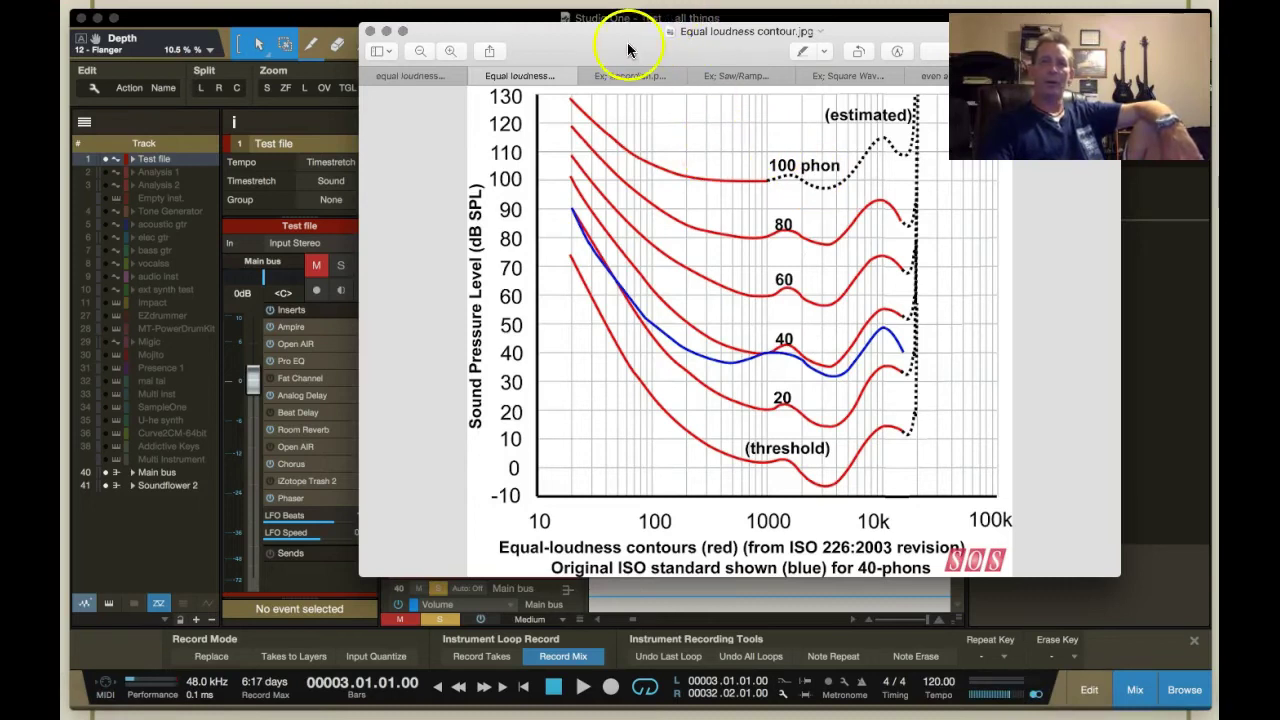
Move the image window clear of the webcam area and examine the even and odd harmonic compositions image
drag(627, 42, 440, 41)
click(760, 77)
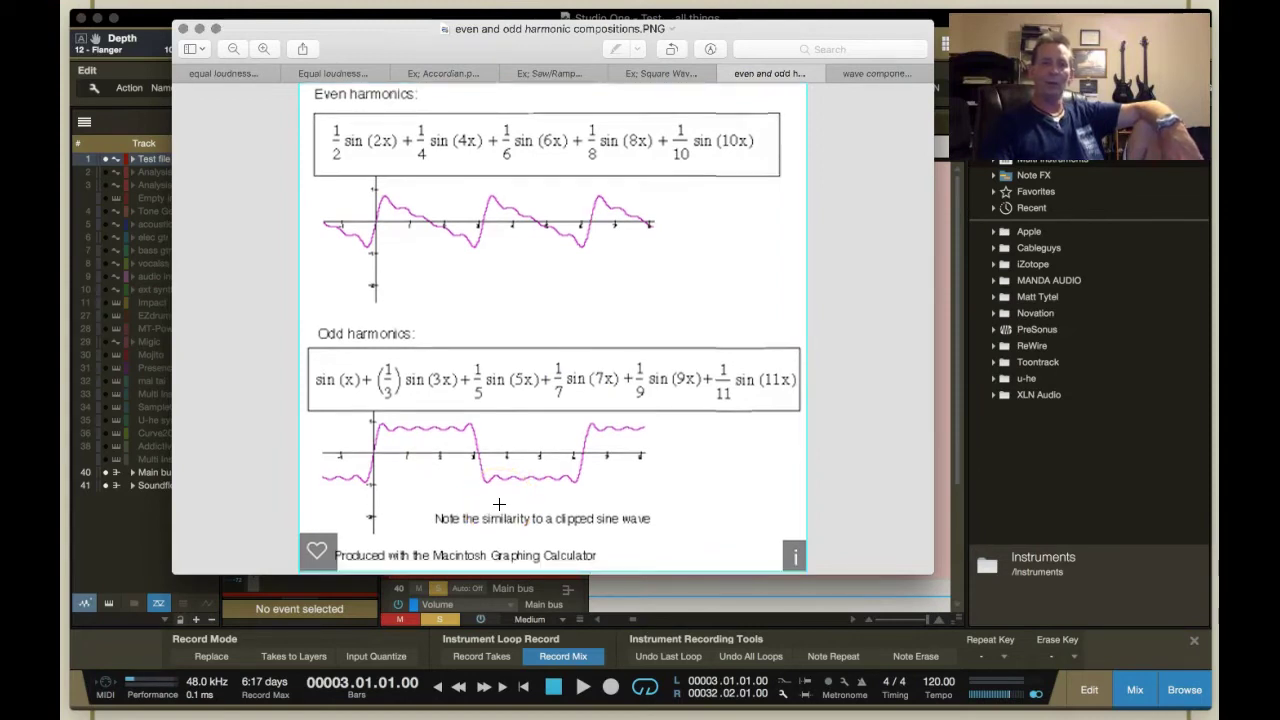
click(463, 466)
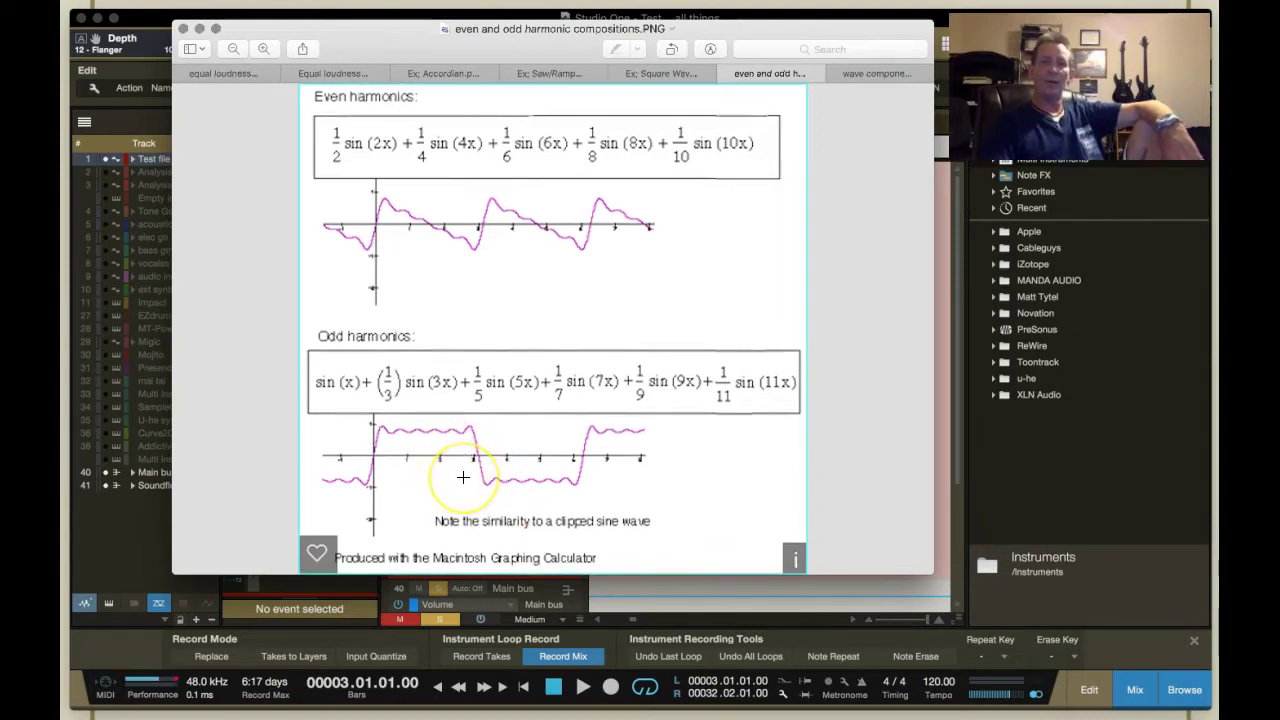
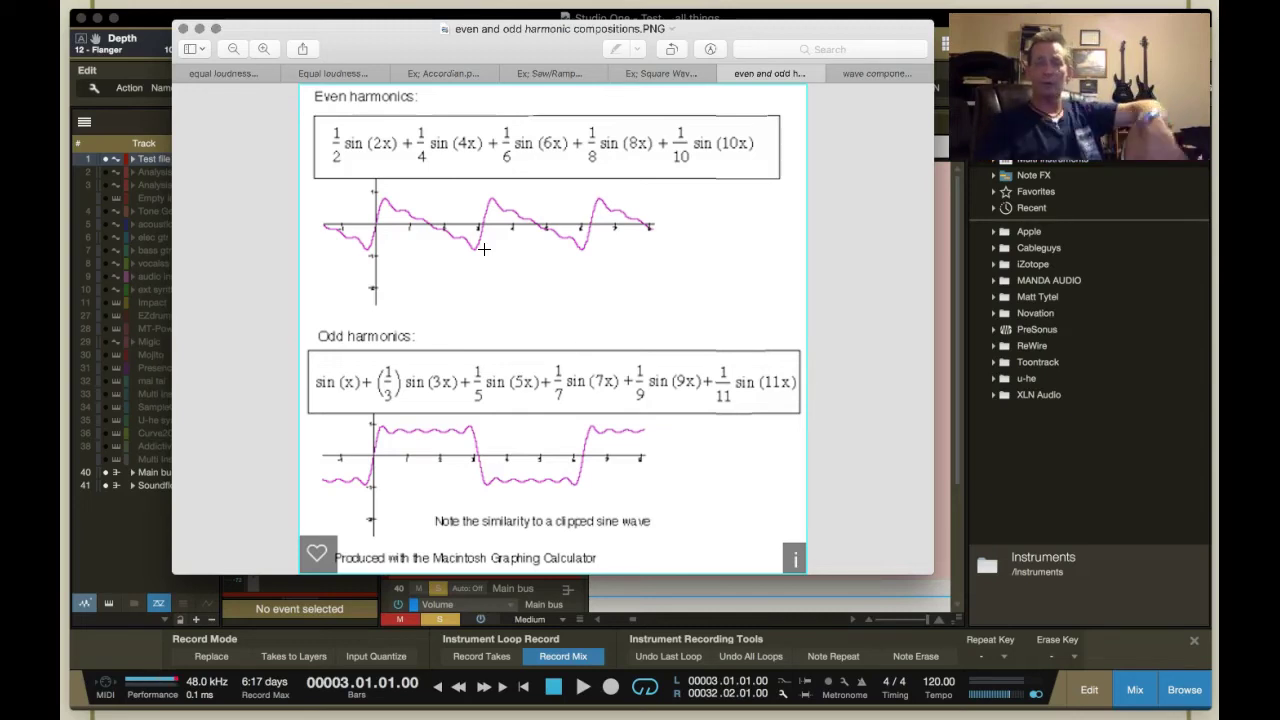
click(691, 148)
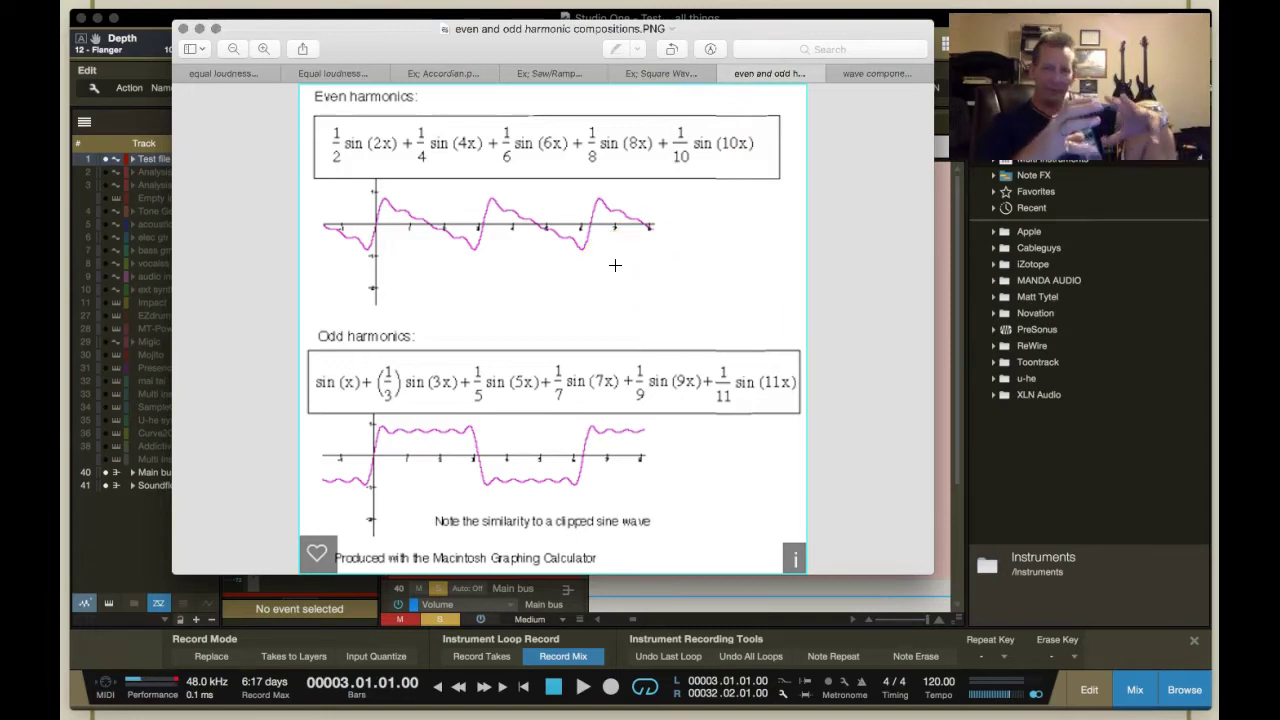
Show the wave components 2 image and enlarge it to examine the square, triangle and sawtooth spectra
click(885, 75)
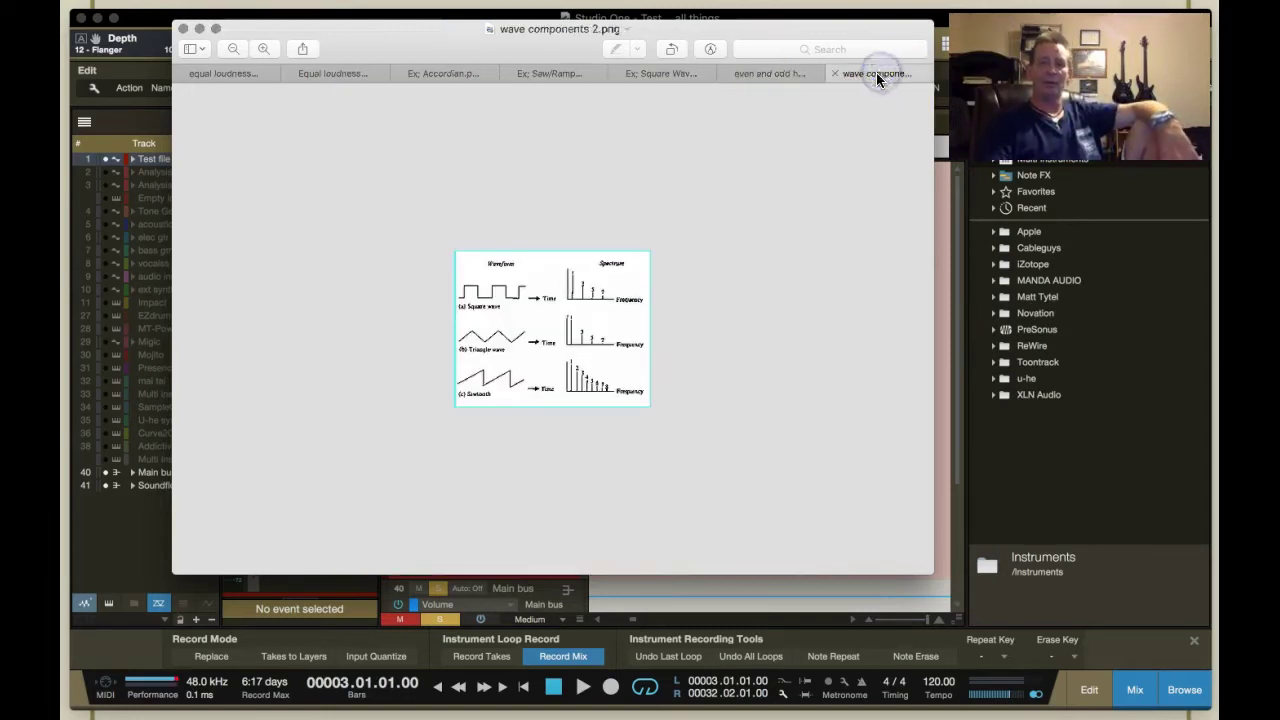
scroll(560, 335, up, 5)
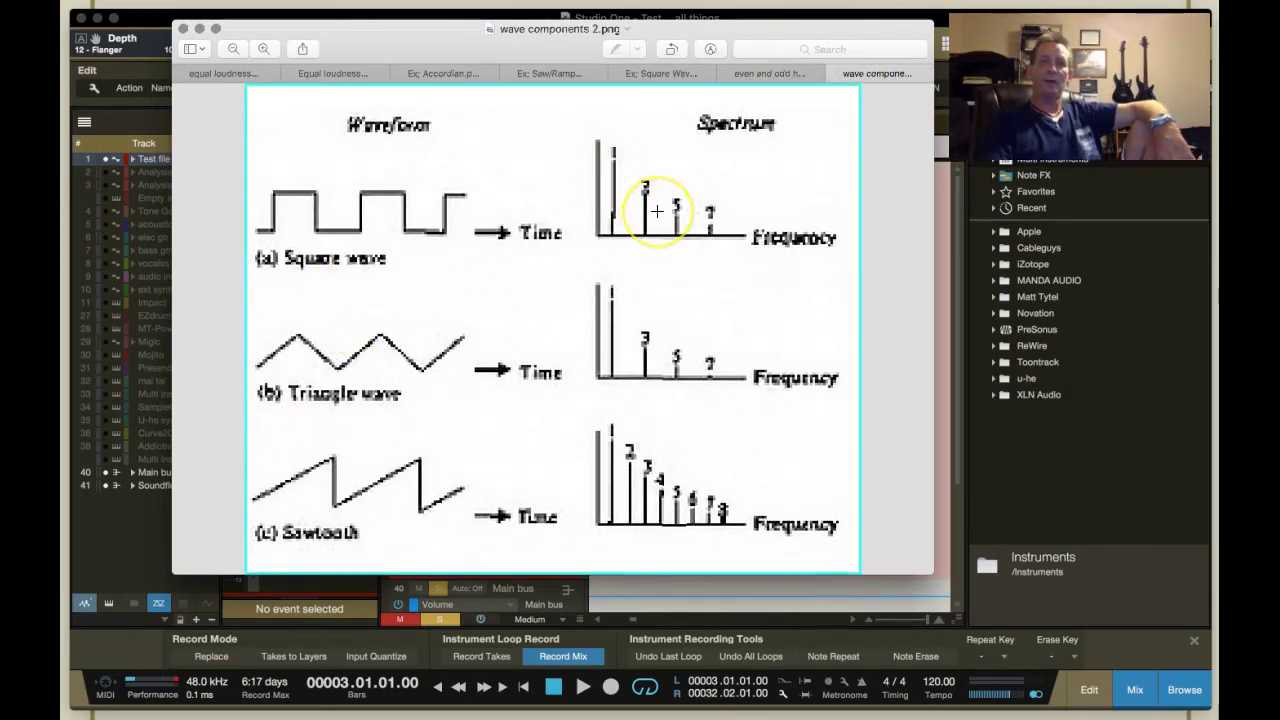
scroll(657, 211, down, 3)
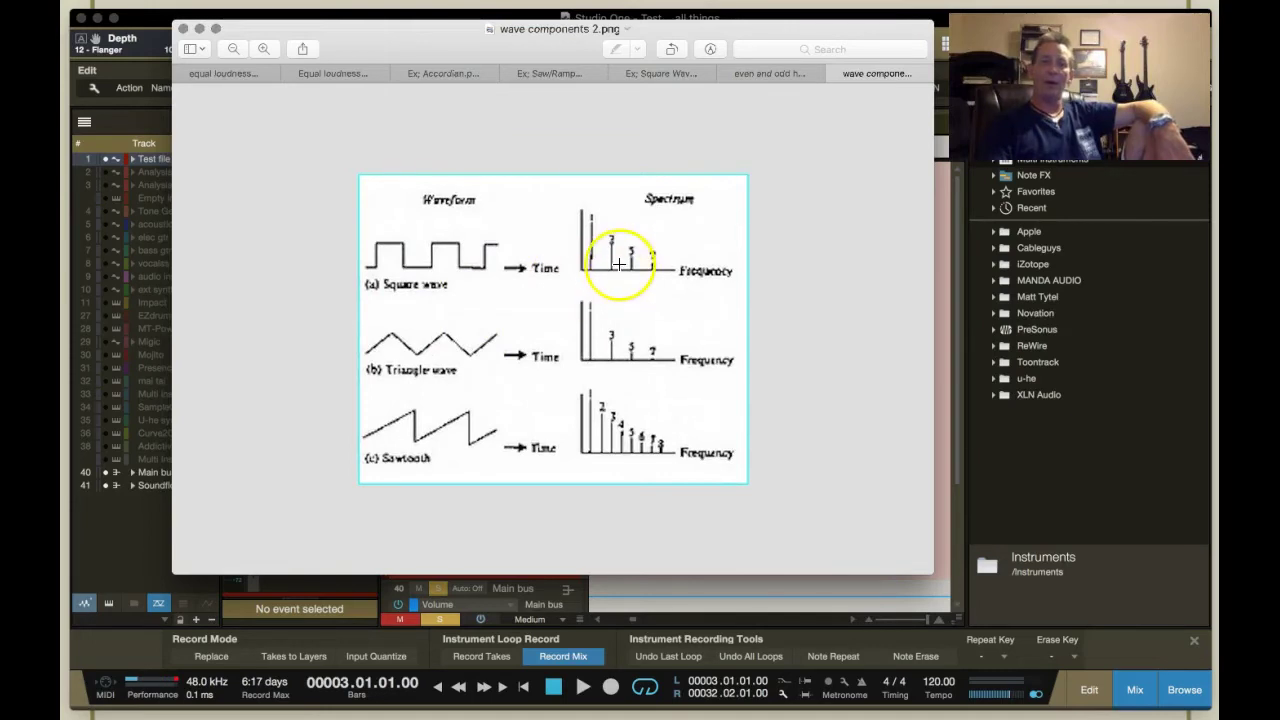
scroll(619, 263, up, 3)
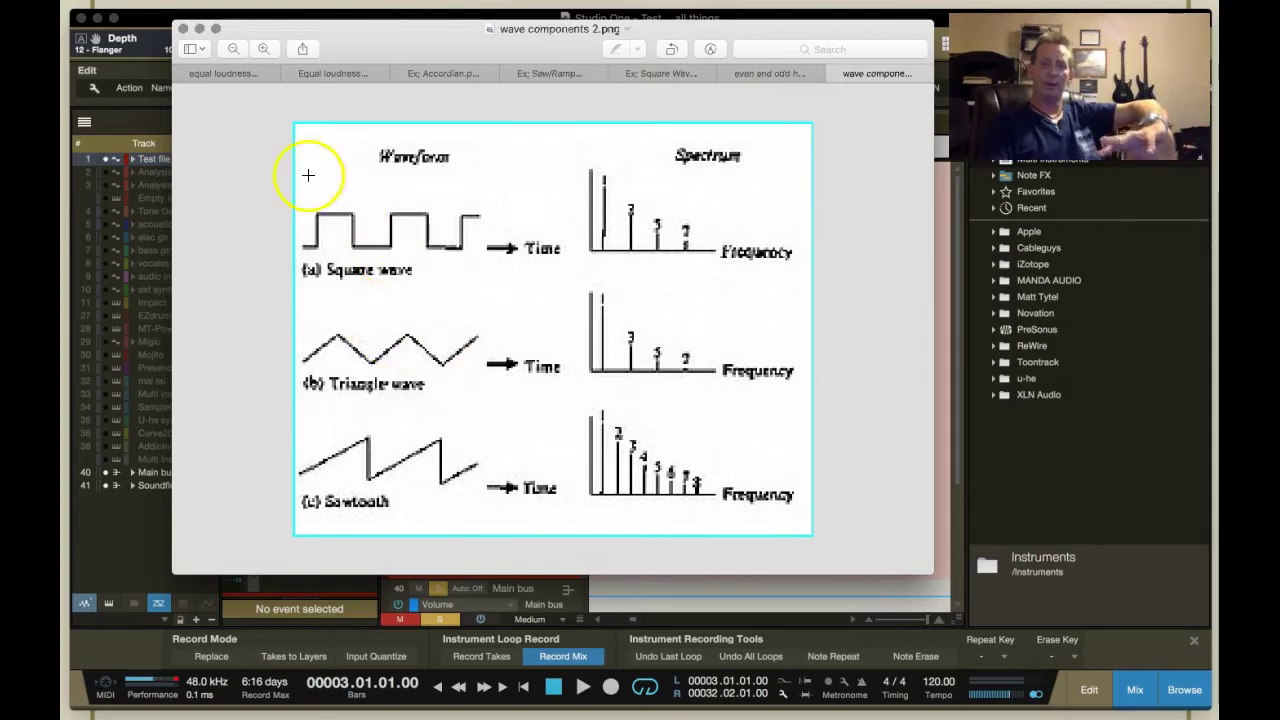
Close the reference image window and reopen the iZotope Trash 2 insert's editor in Studio One
click(767, 73)
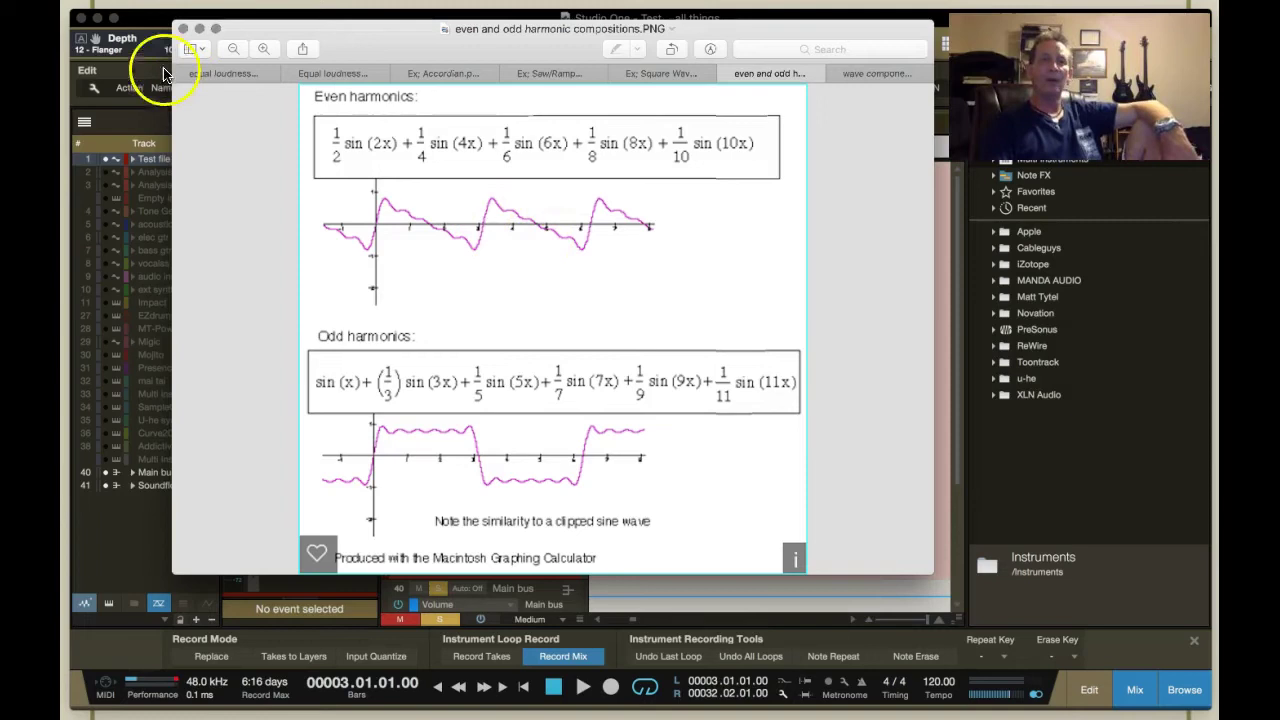
click(183, 28)
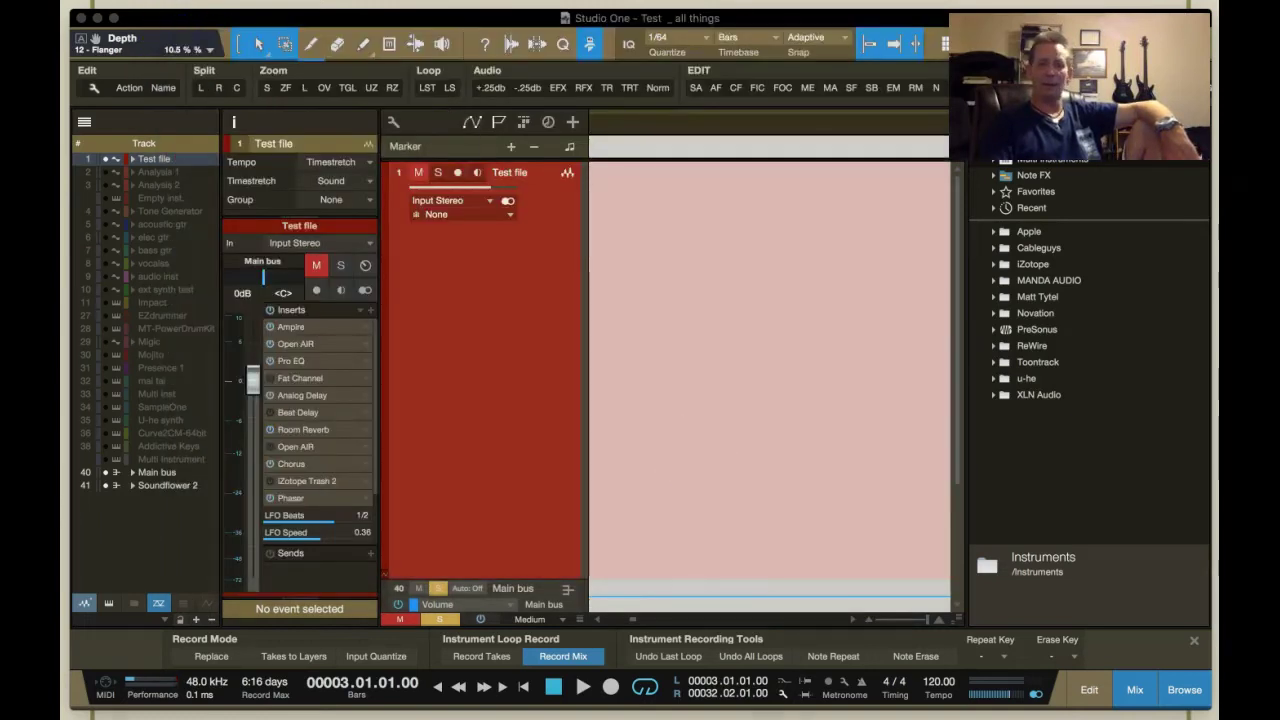
right_click(366, 487)
click(385, 500)
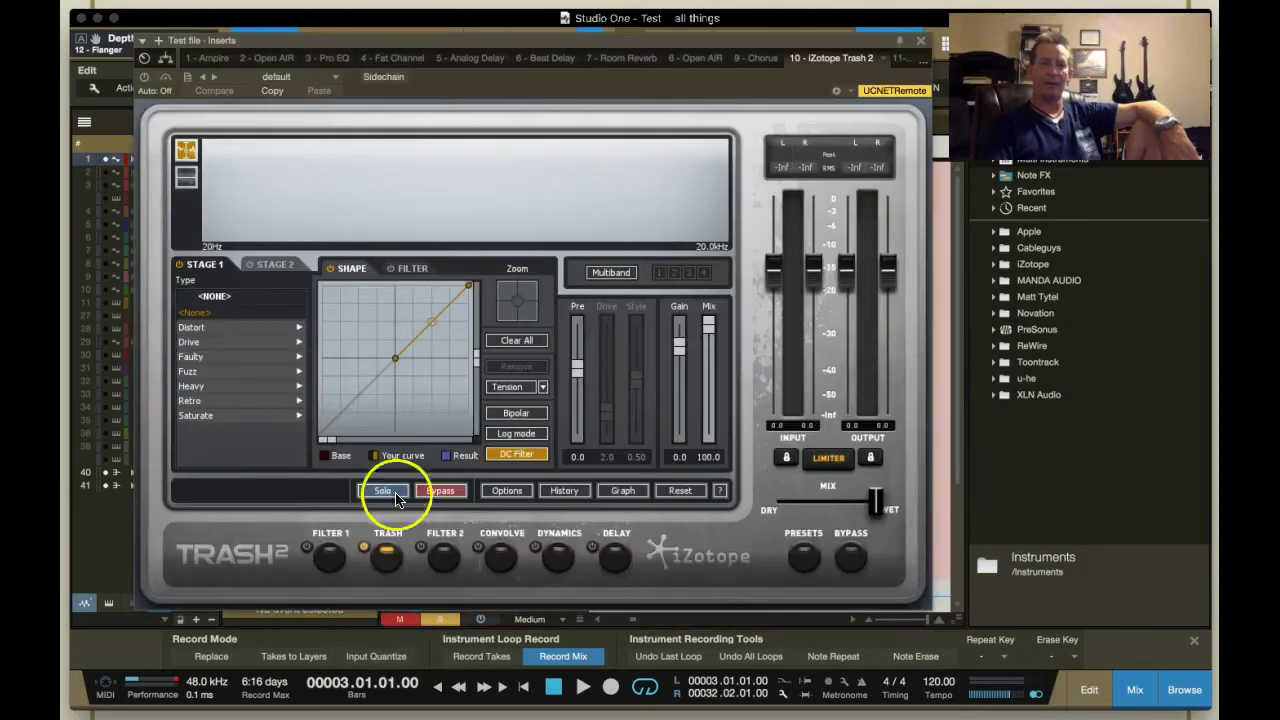
Open Trash 2's preset manager and load the Even Harmonics preset from the My Presets folder
click(806, 557)
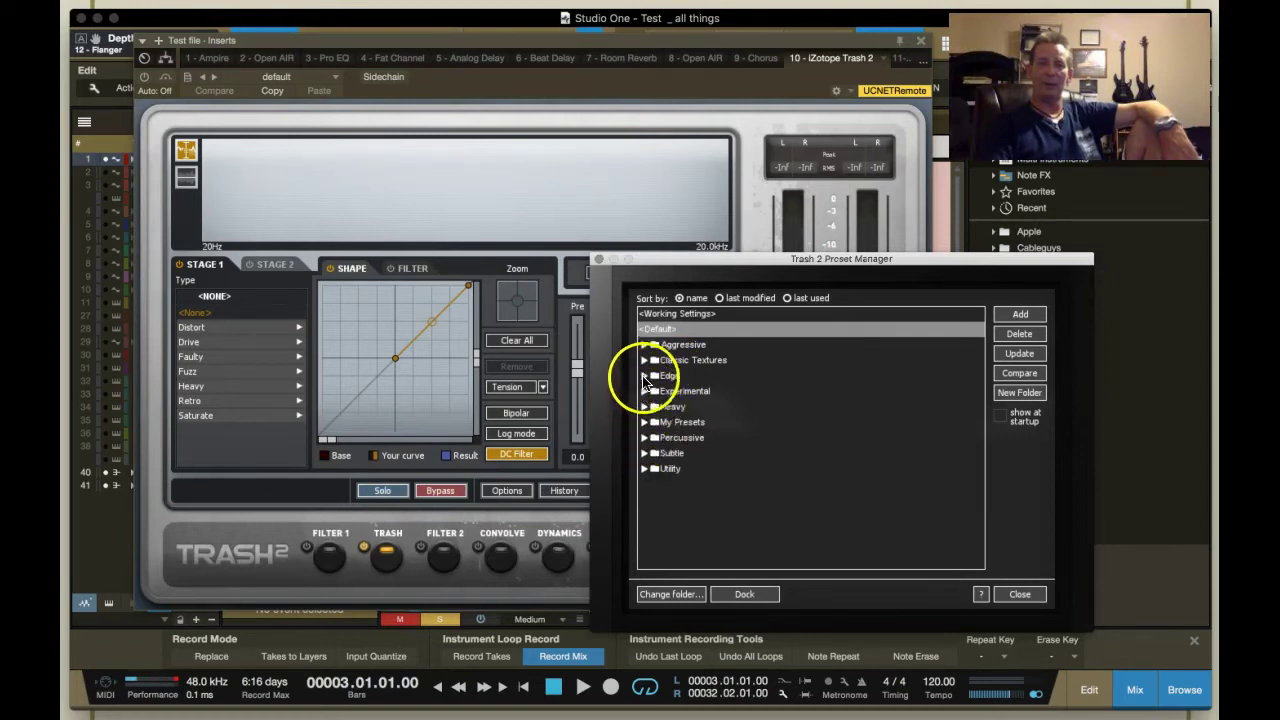
click(644, 422)
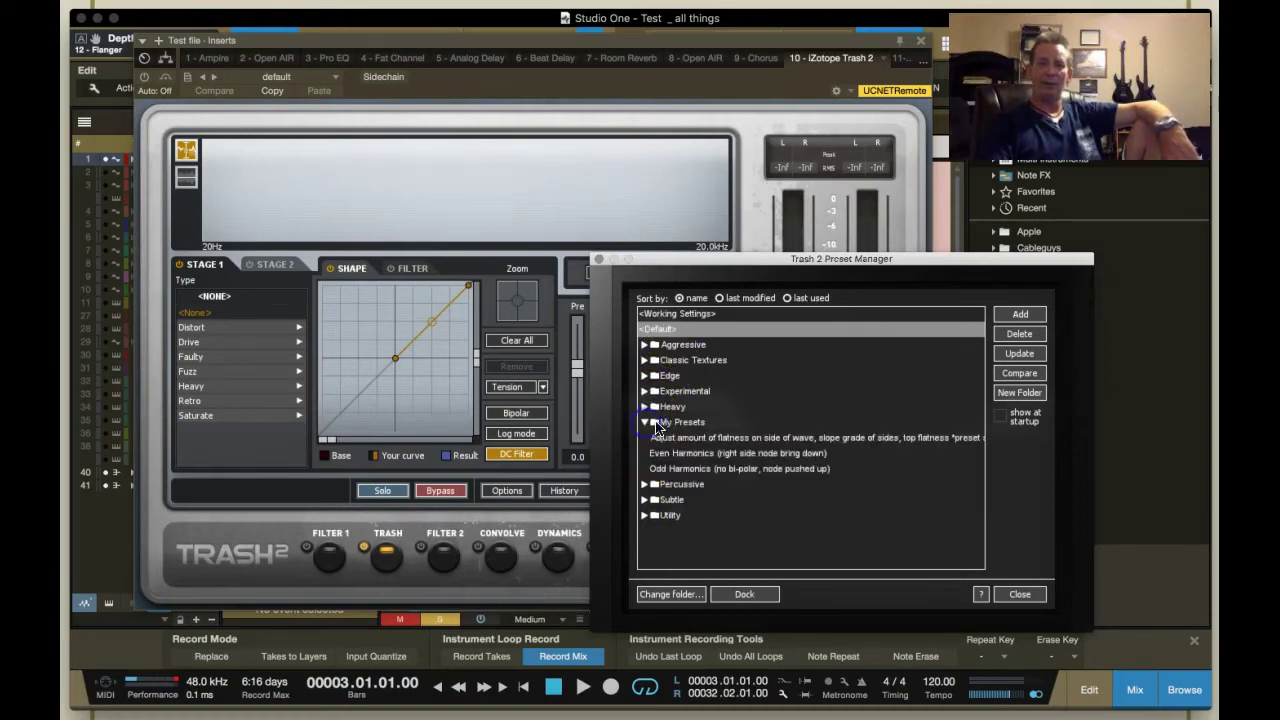
click(720, 455)
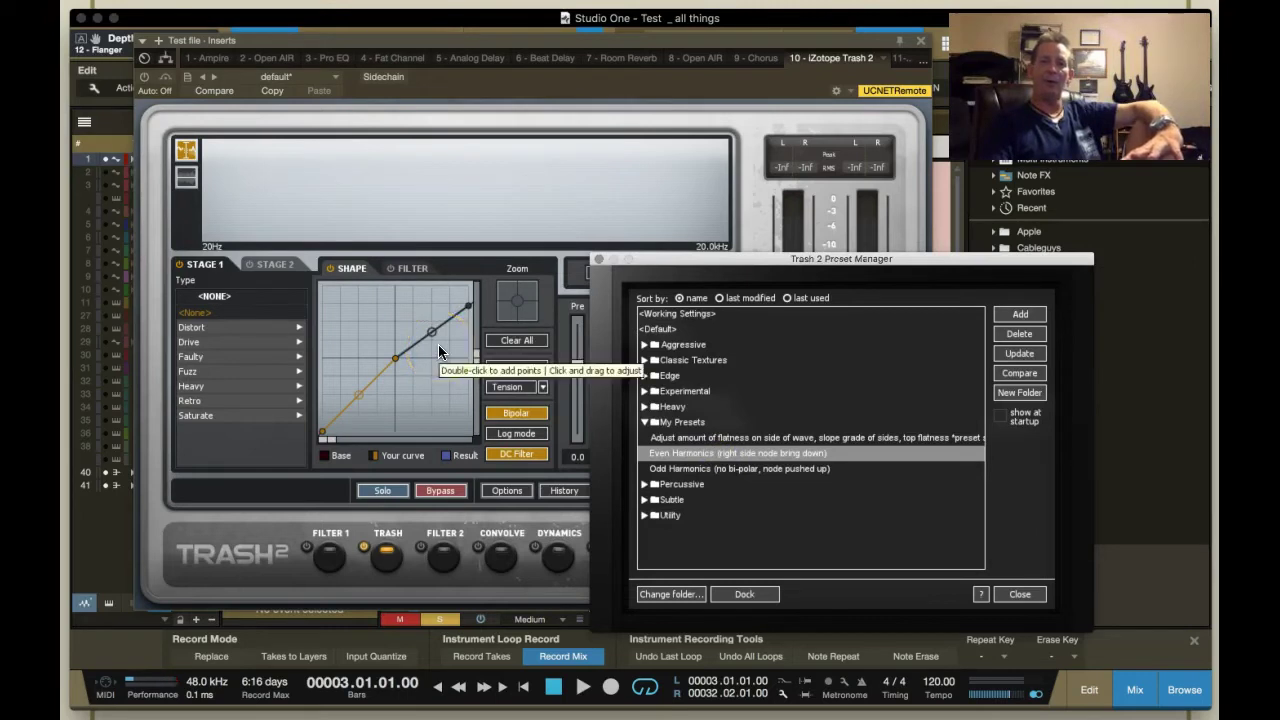
Load the Odd Harmonics preset, followed by the preset for adjusting the amount of flatness on the side of the wave
click(679, 470)
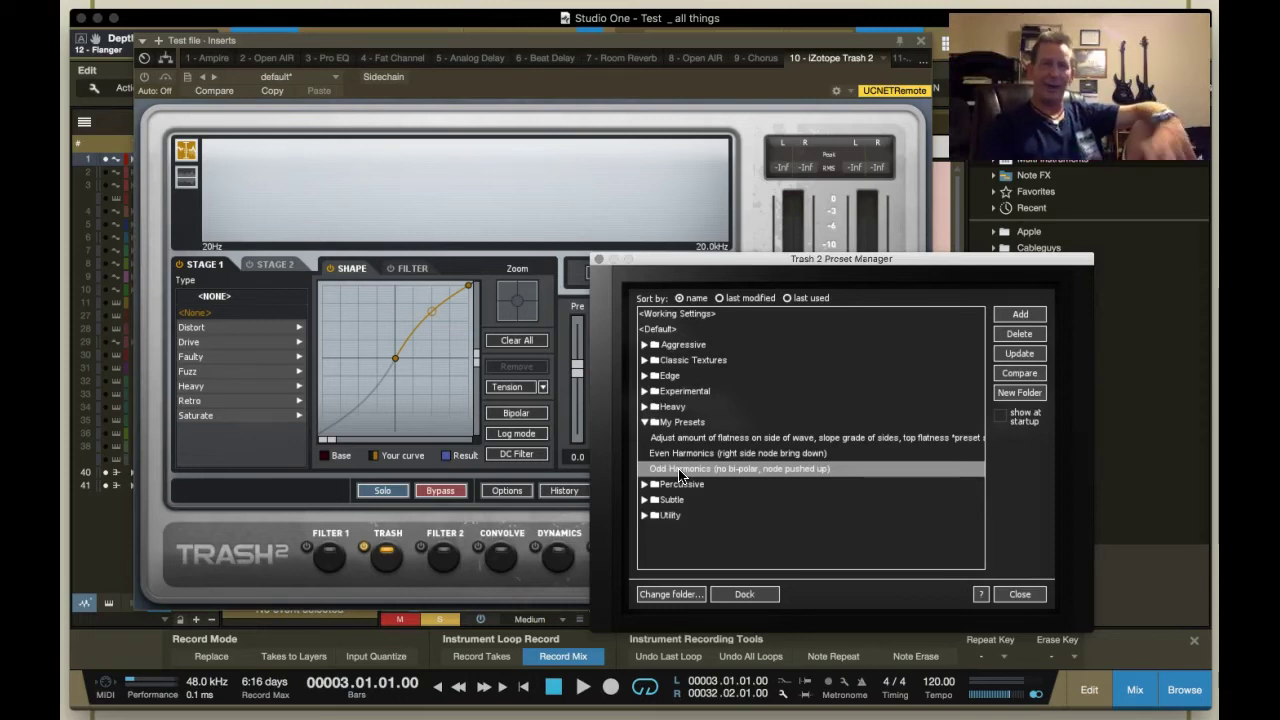
drag(437, 309, 430, 318)
click(688, 438)
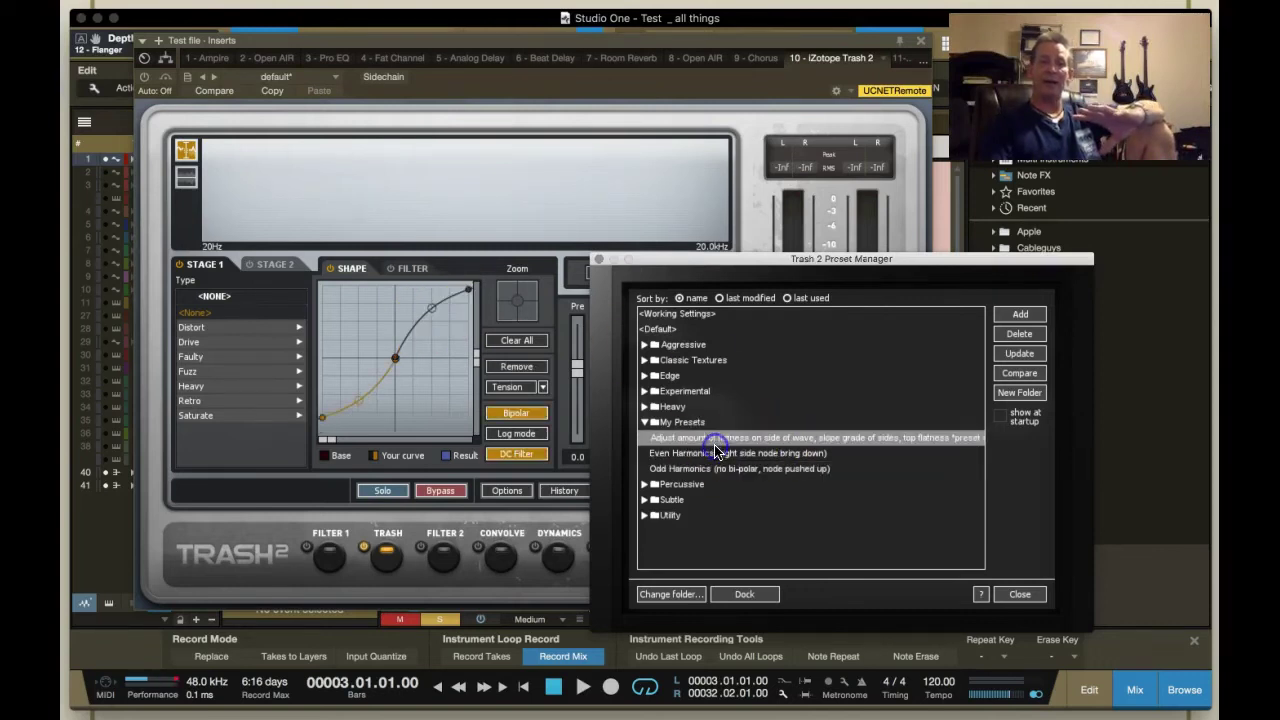
Compare the shape curves of the Even and Odd Harmonics presets, leave Even Harmonics loaded and close the preset manager
click(700, 467)
click(703, 455)
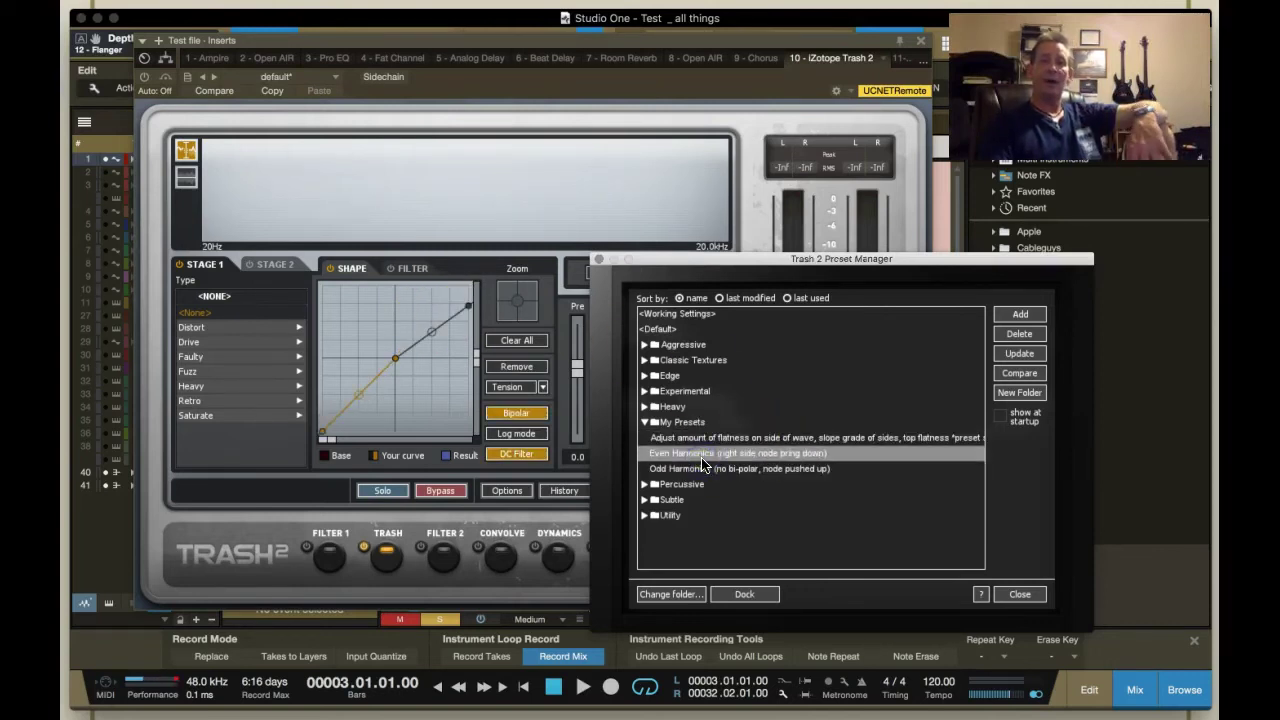
click(700, 470)
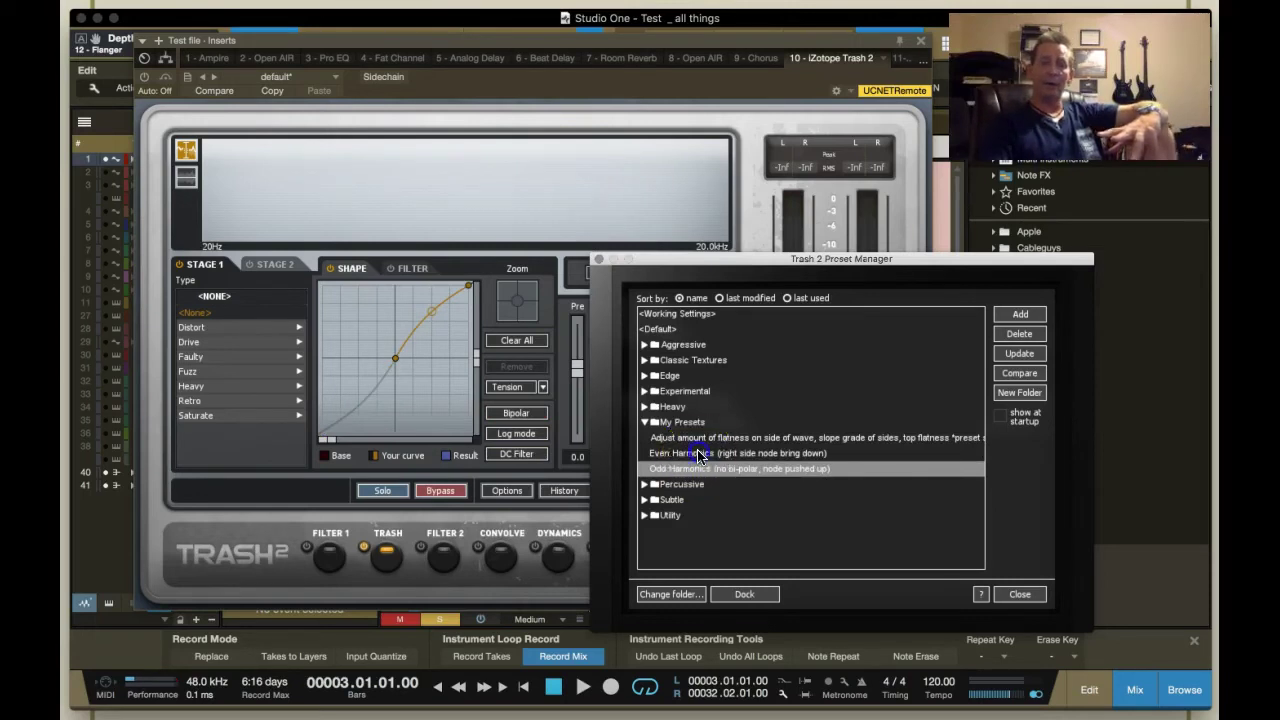
click(700, 455)
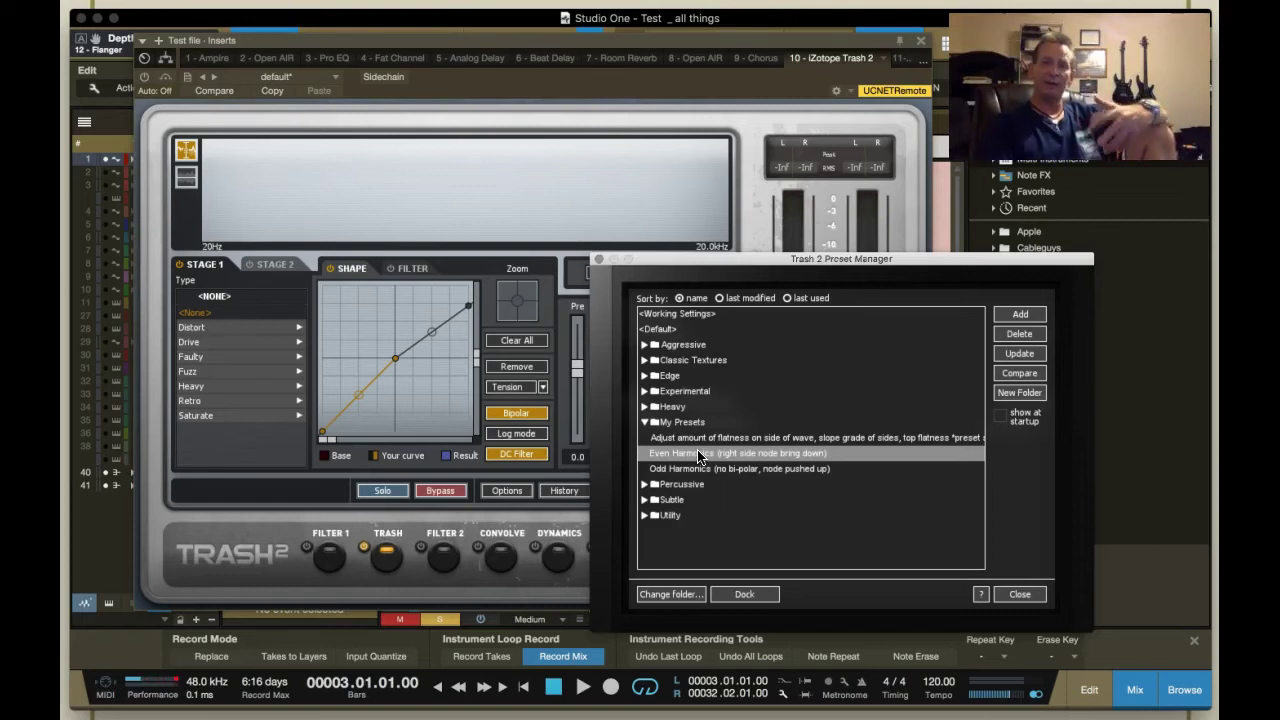
click(692, 469)
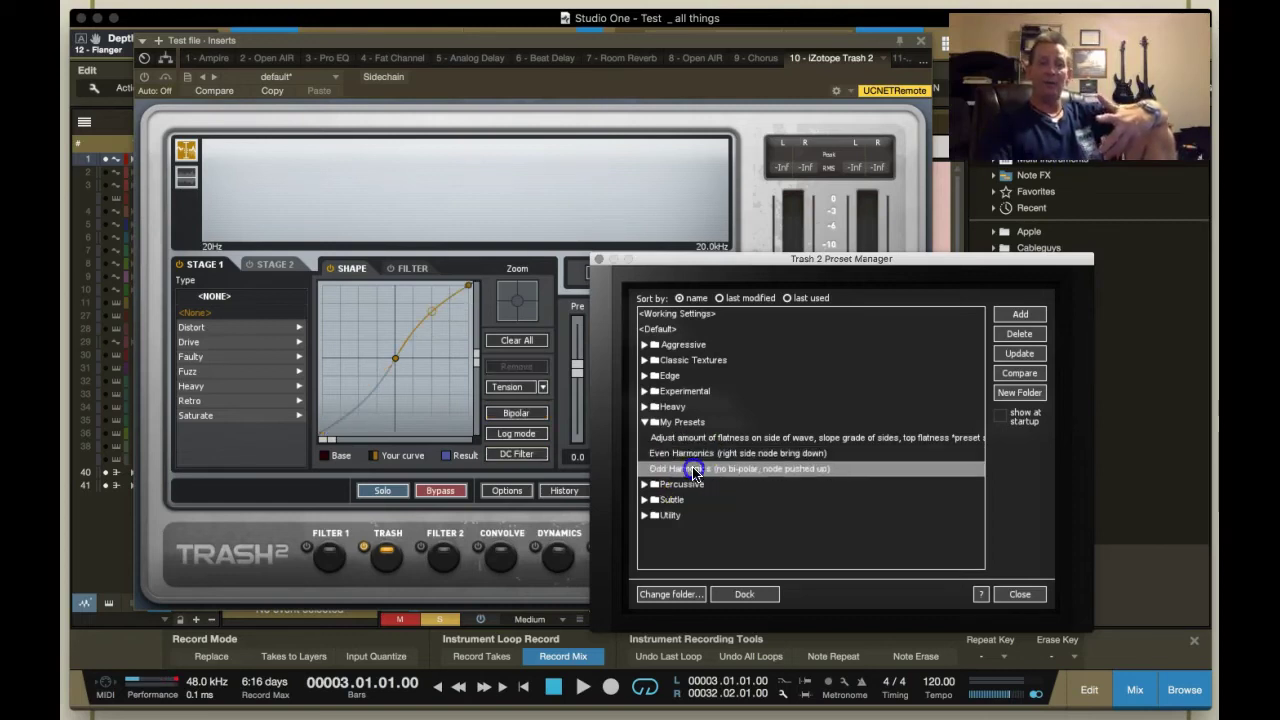
click(690, 440)
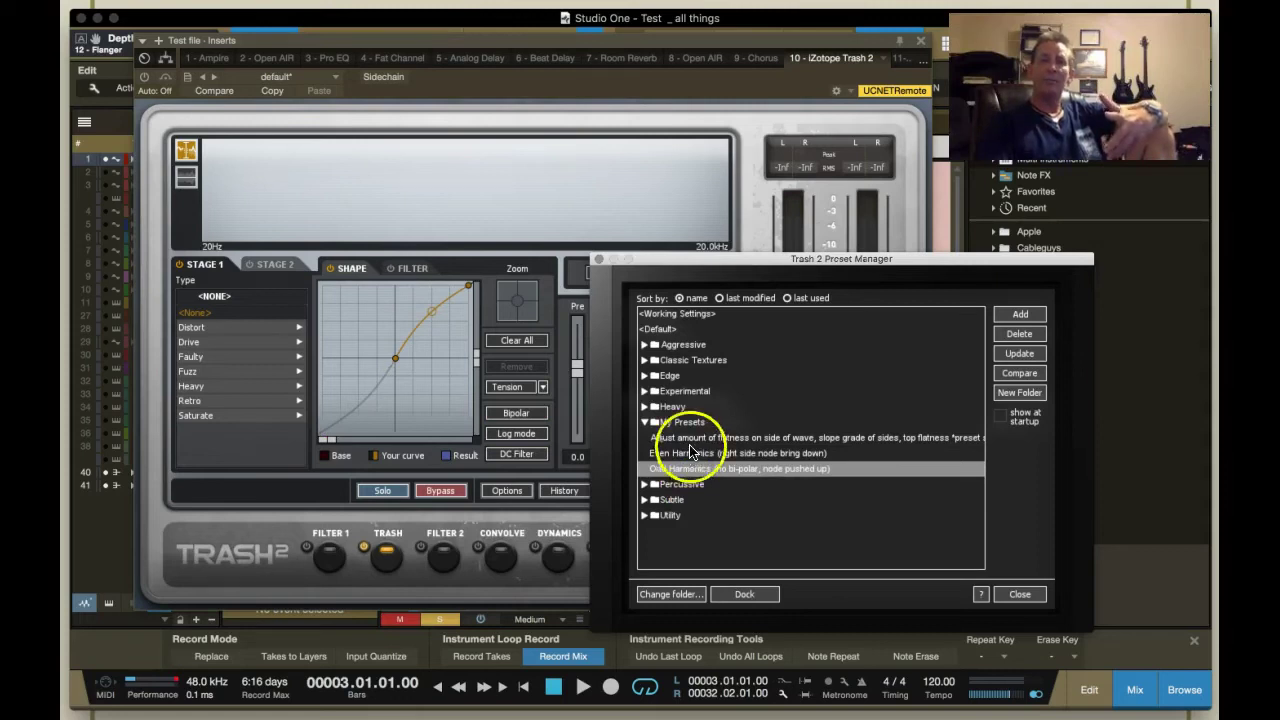
click(687, 455)
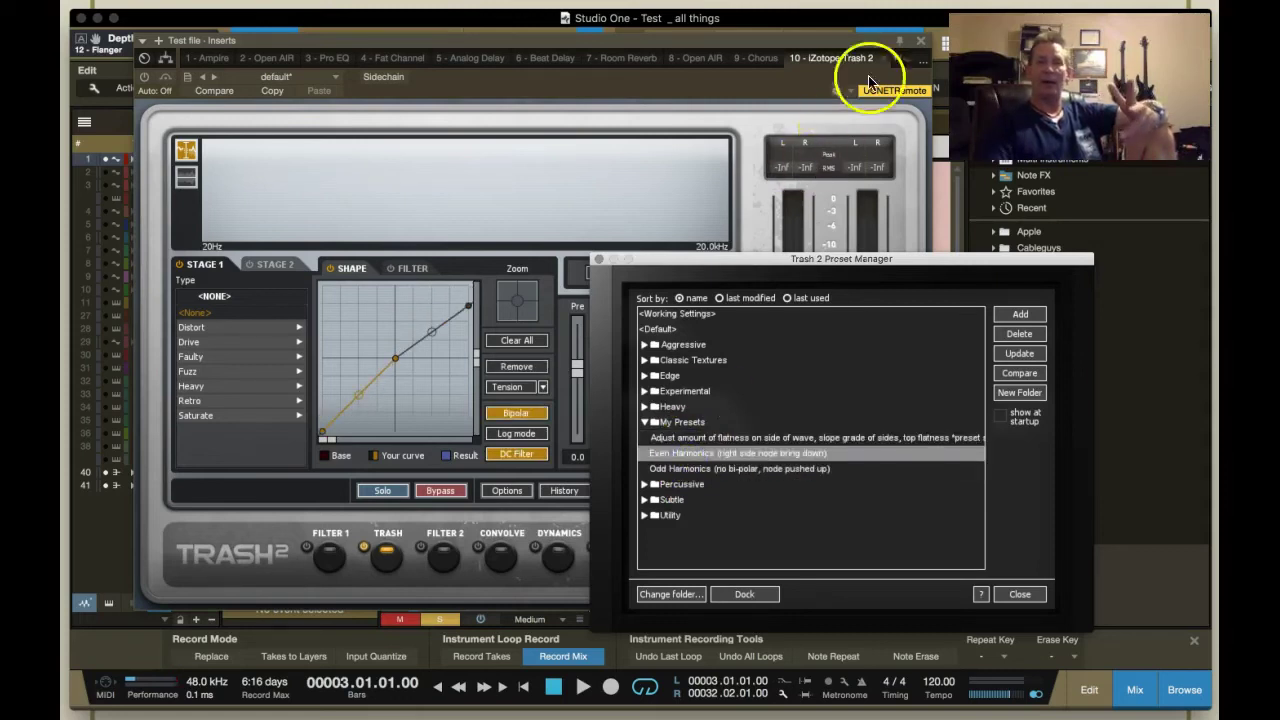
click(683, 470)
click(627, 60)
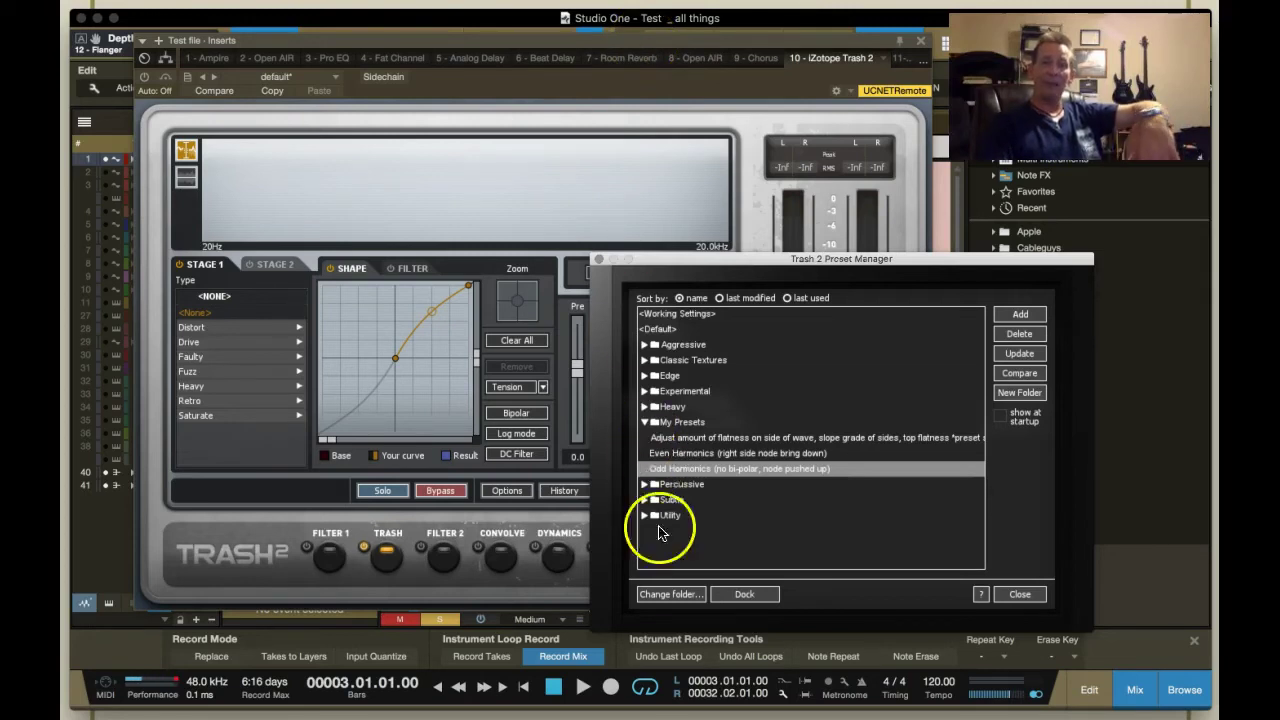
click(664, 440)
click(672, 455)
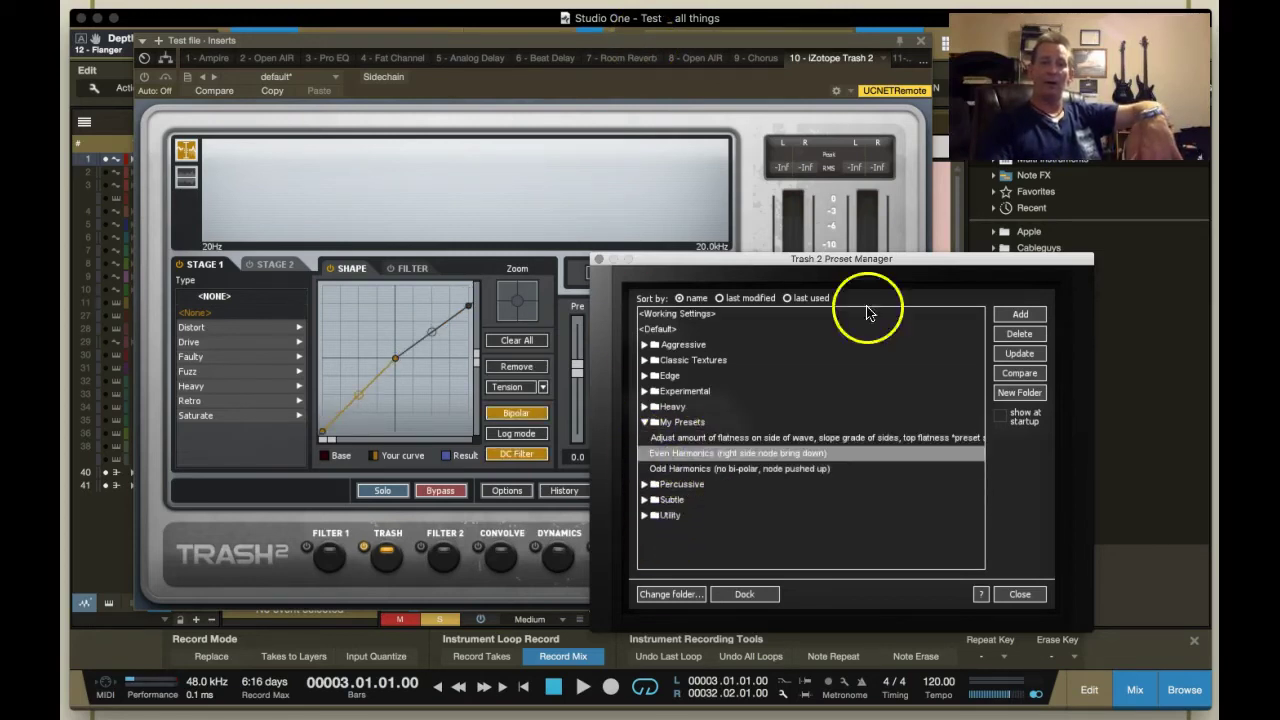
click(1022, 595)
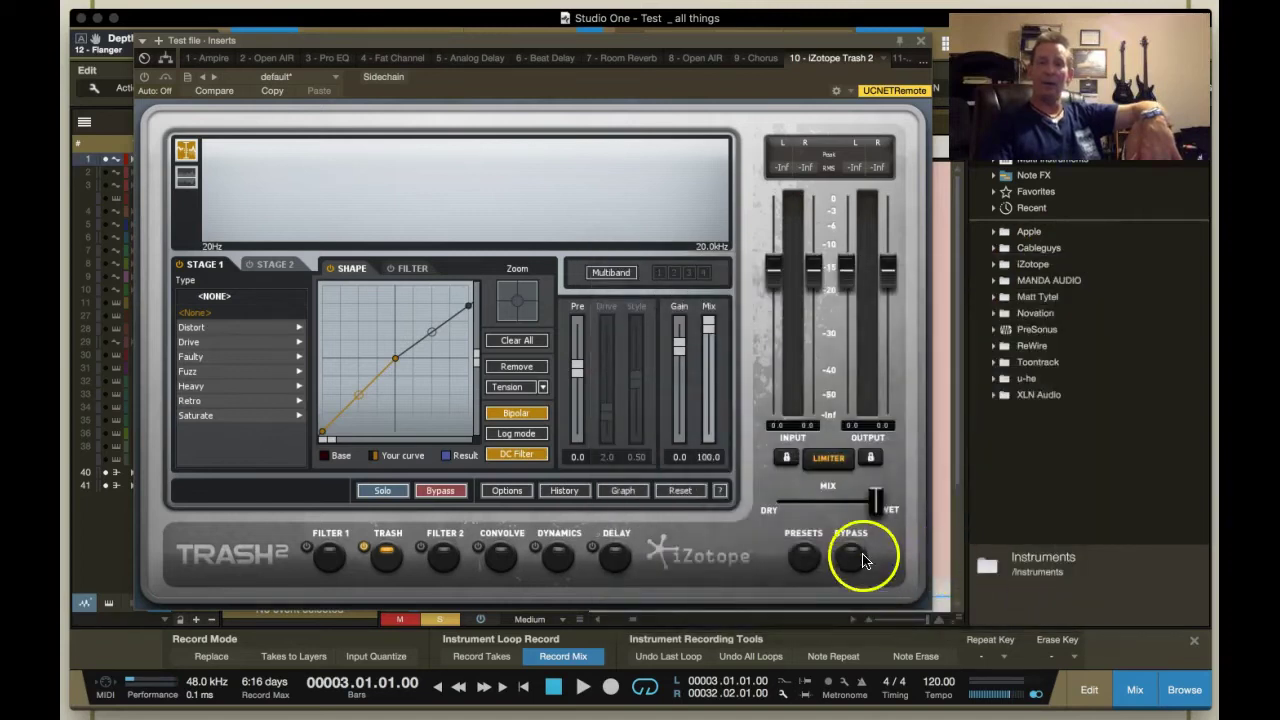
Lower Trash 2's overall Mix to about halfway between dry and wet, and move its editor clear of the channel inserts
drag(880, 506, 836, 507)
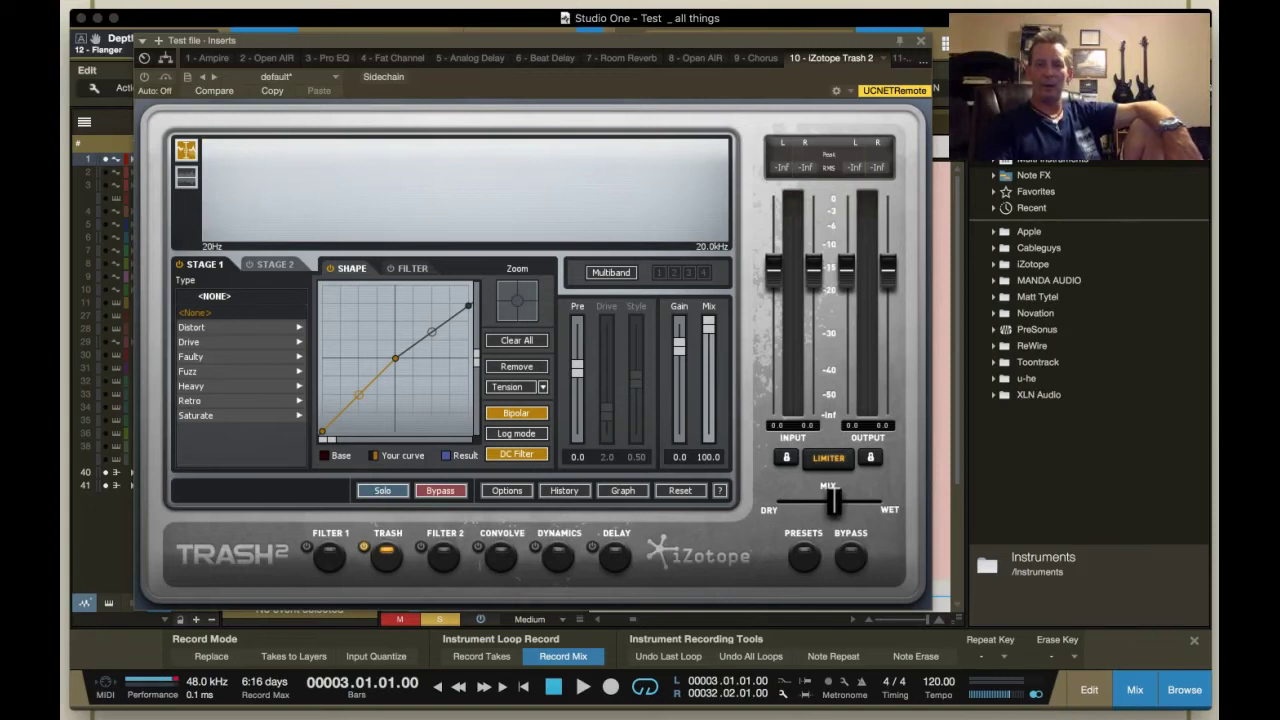
mouse_move(1060, 705)
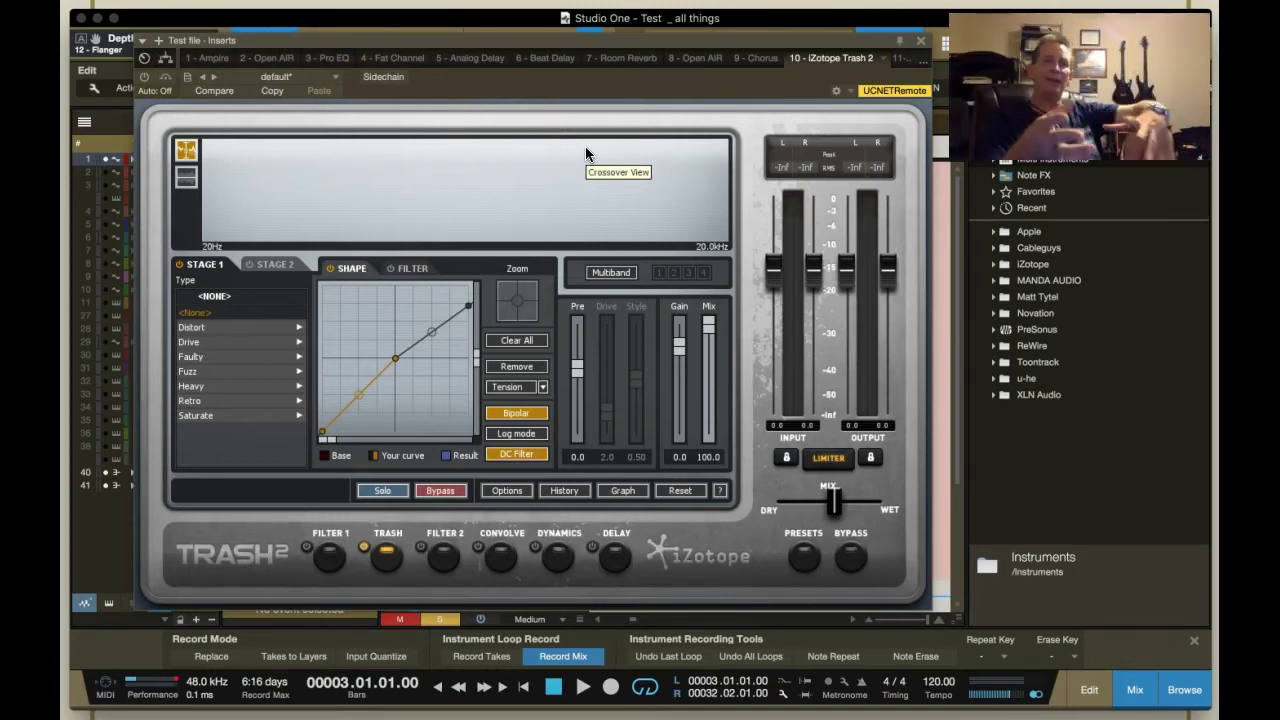
drag(471, 43, 873, 46)
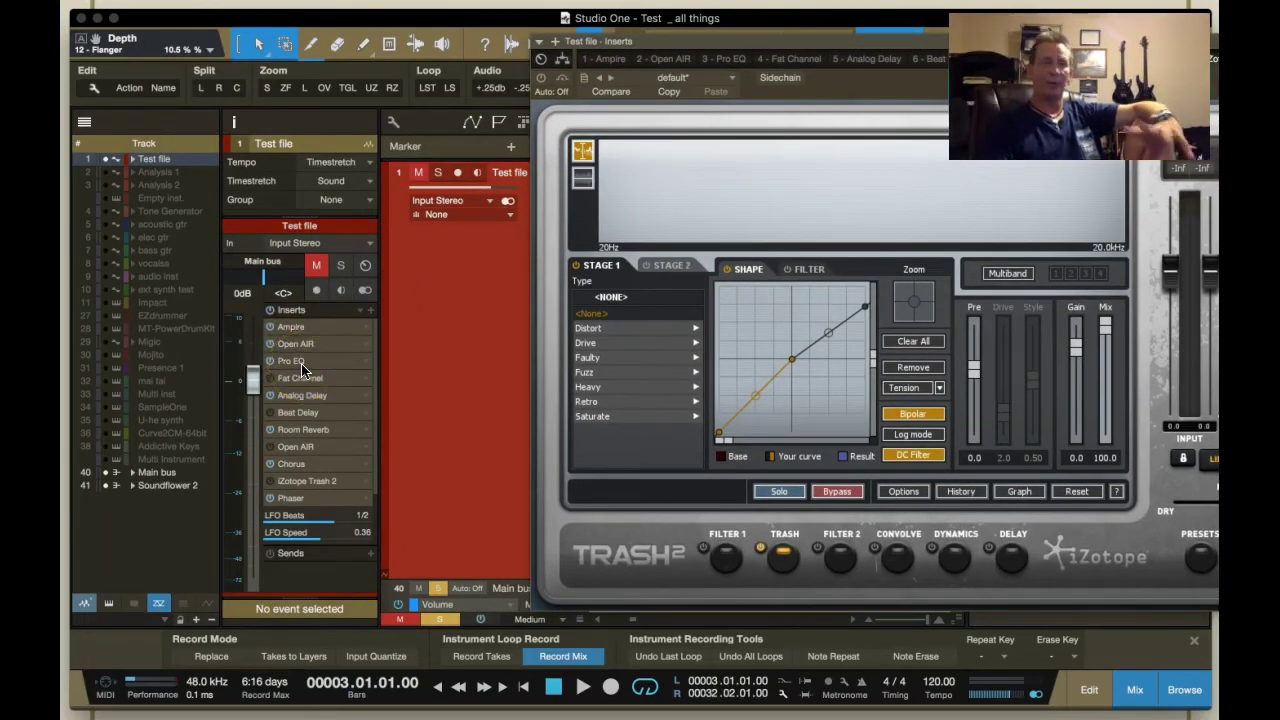
Expand the Chorus insert in the channel to show its Depth, Spacing and Delay controls
click(322, 392)
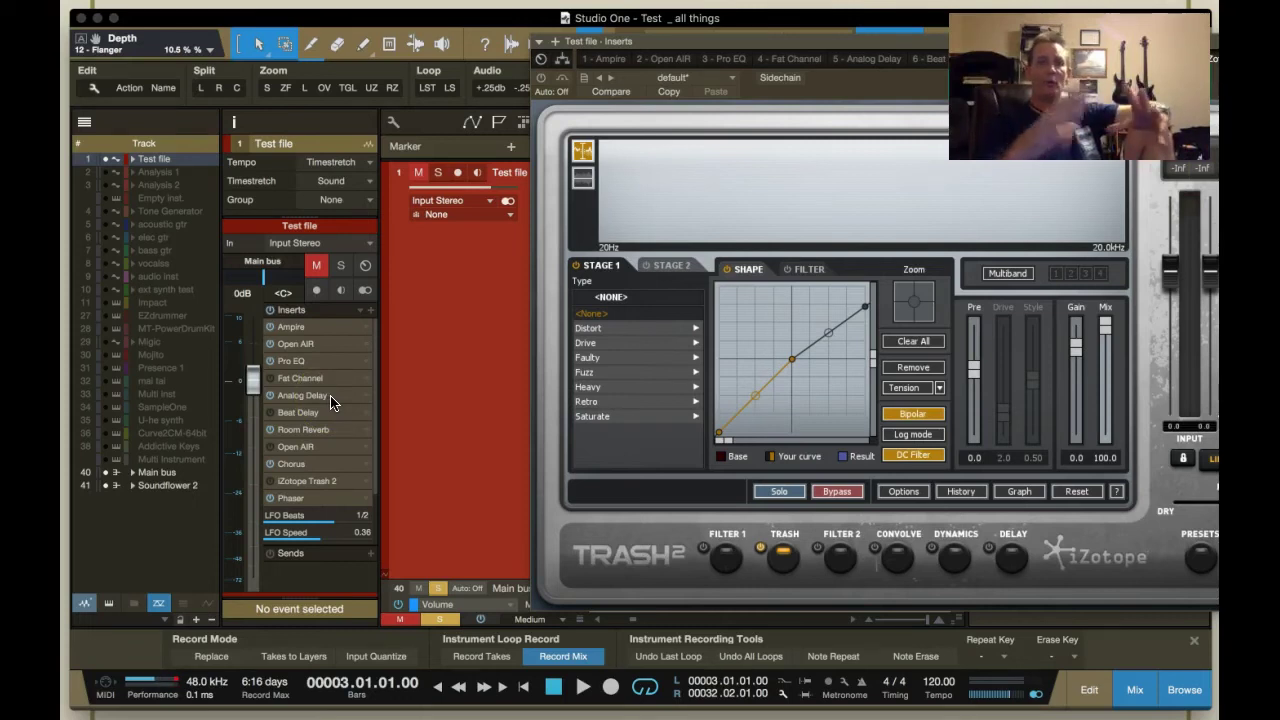
drag(333, 403, 335, 435)
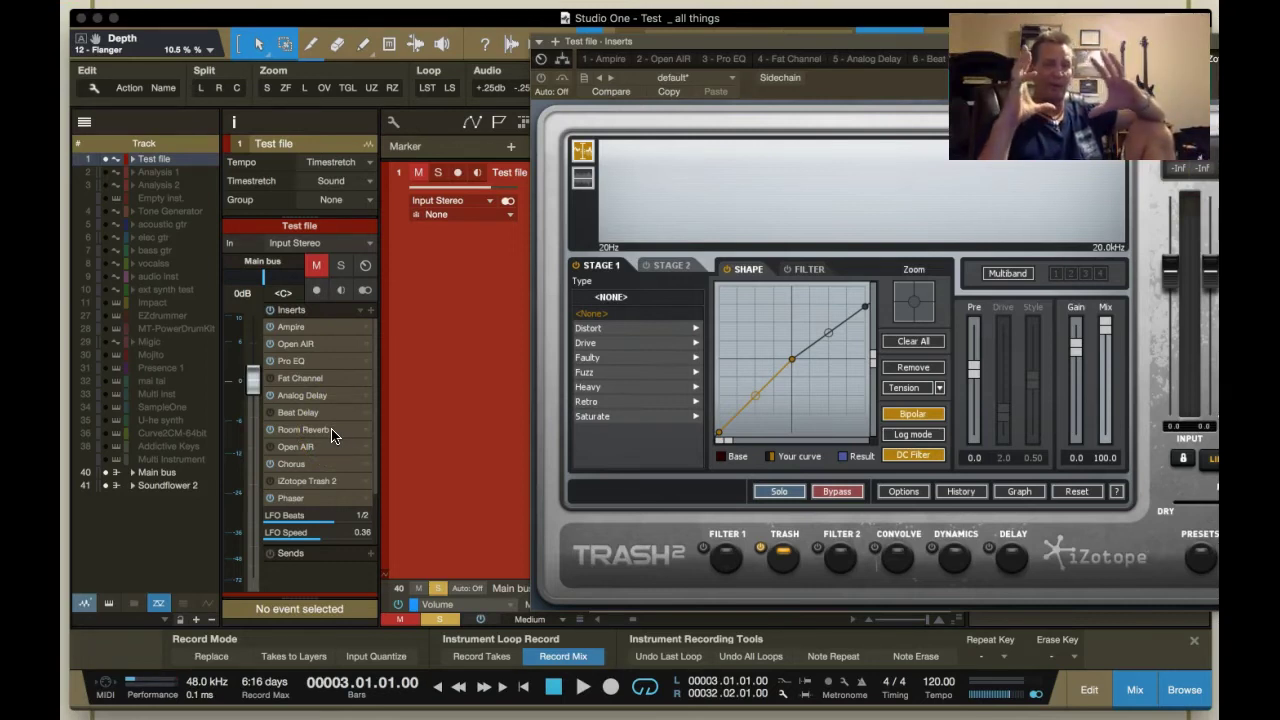
click(334, 462)
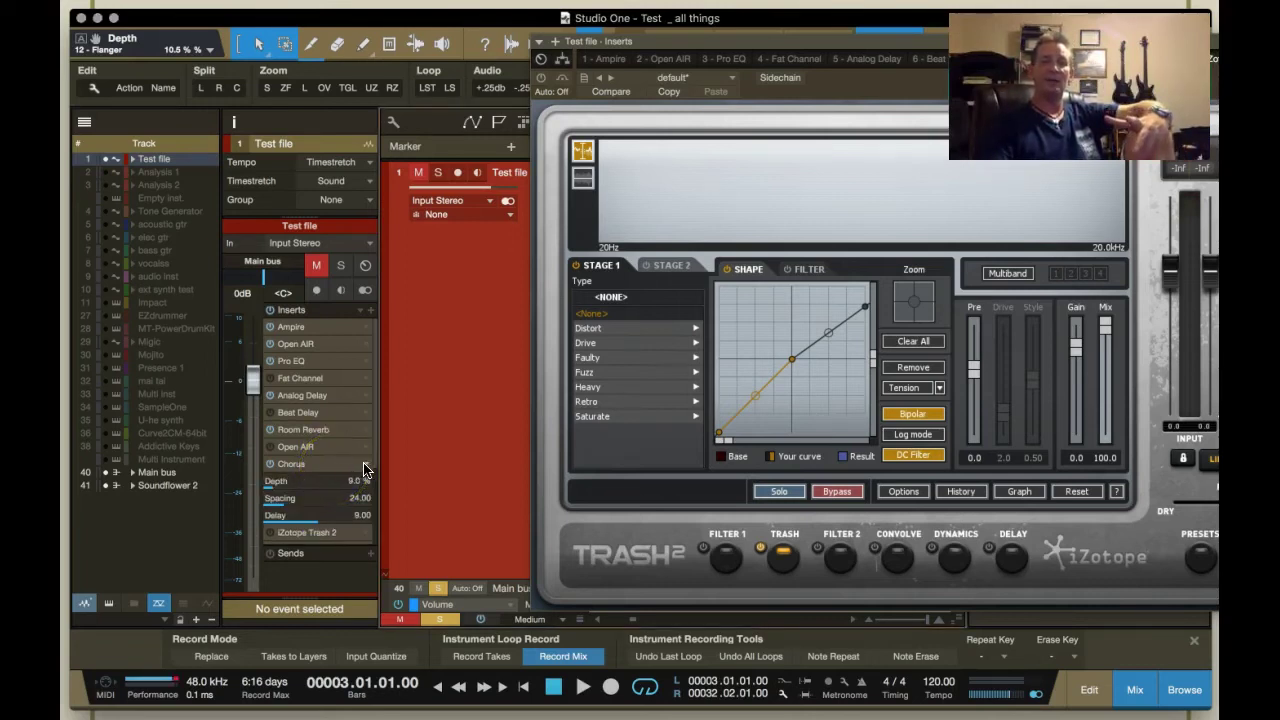
Collapse the Chorus insert's controls and open Trash 2's preset manager, placed so the shape graph stays uncovered
right_click(363, 467)
click(393, 498)
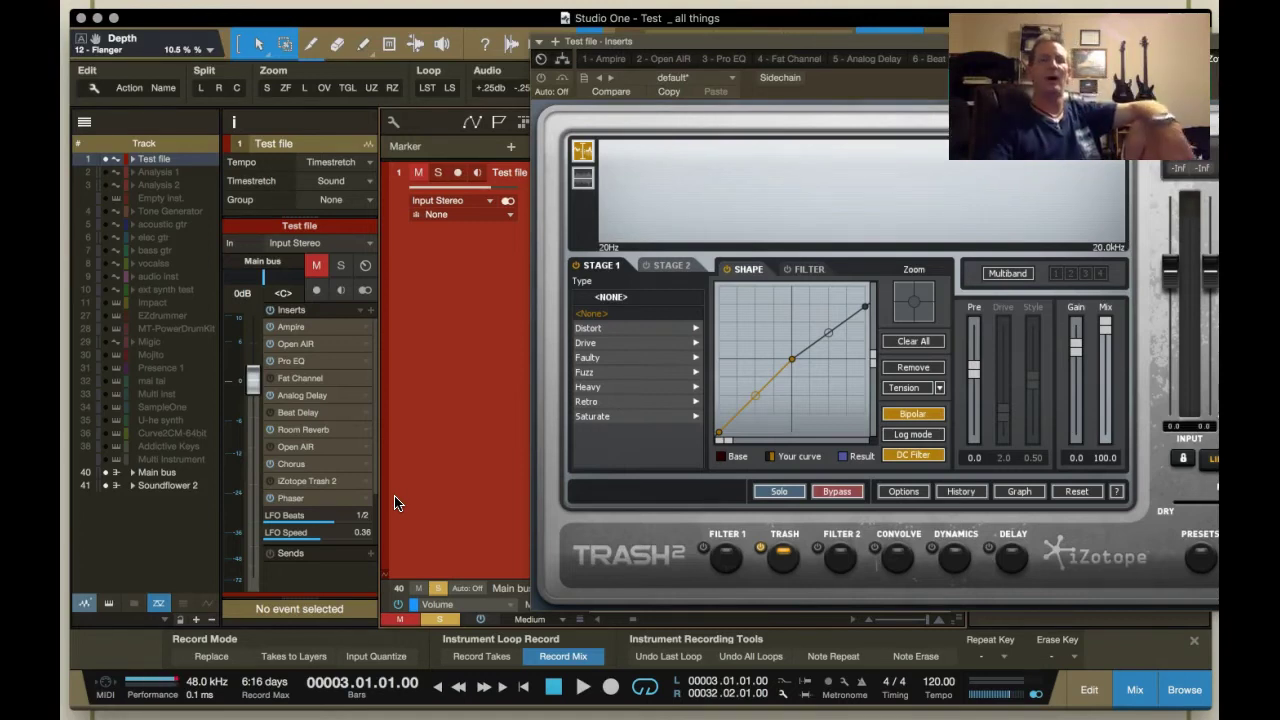
drag(768, 44, 553, 28)
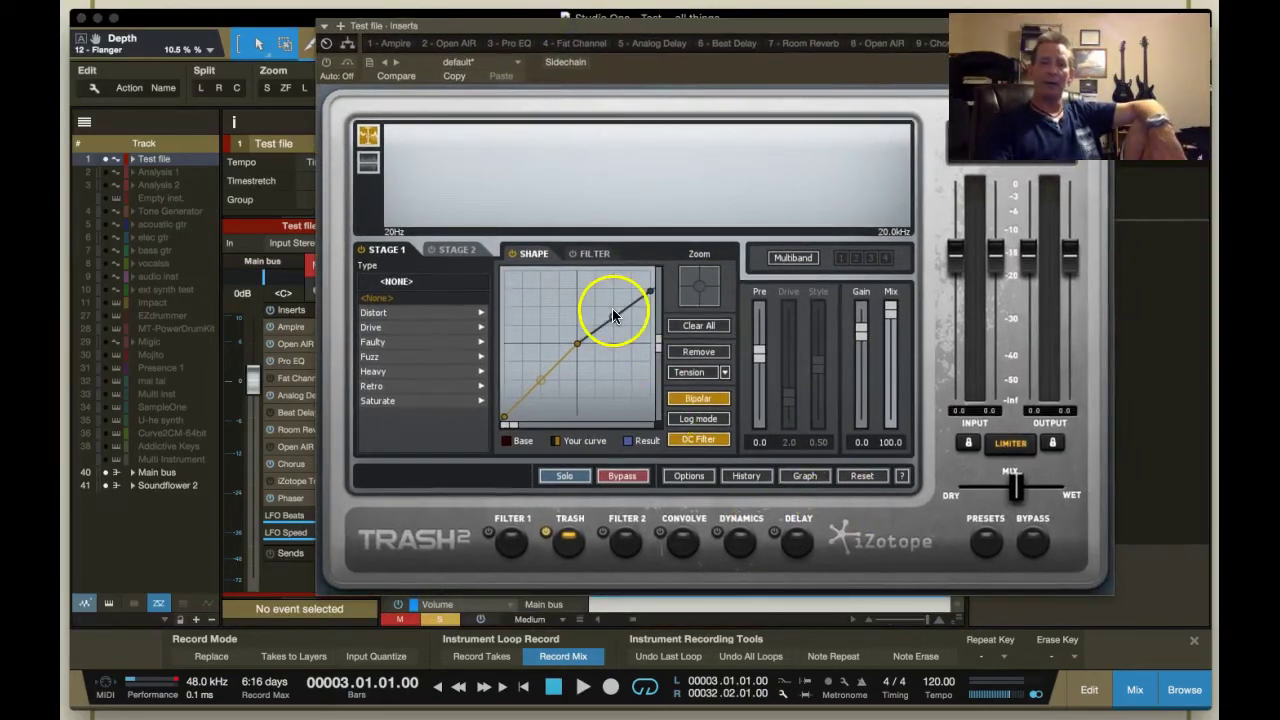
click(985, 543)
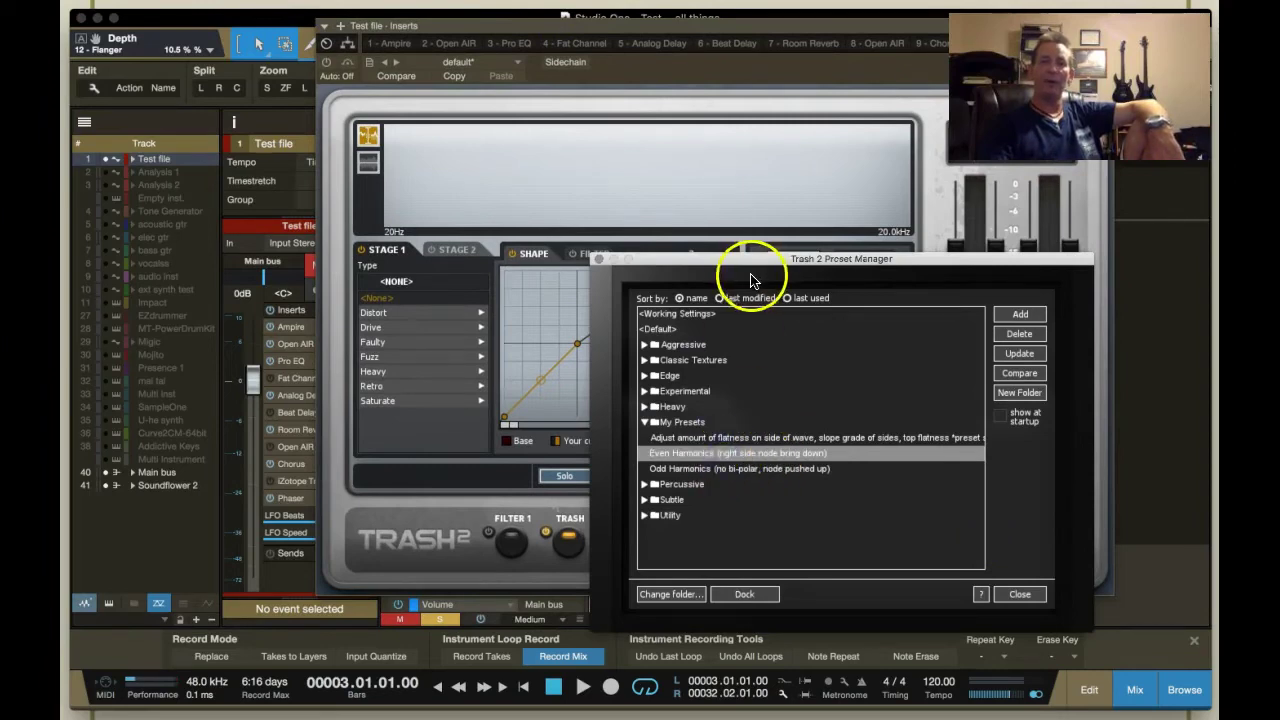
drag(760, 258, 733, 535)
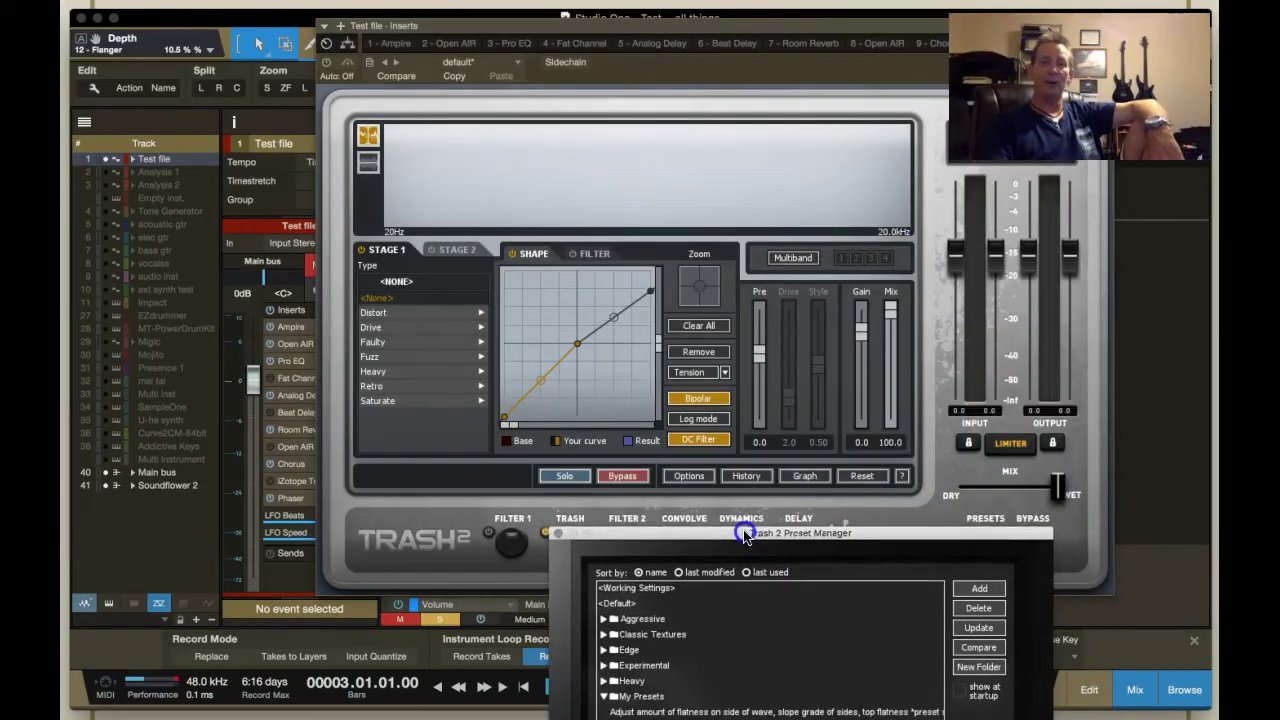
Bow both halves of Trash 2's Even Harmonics shape curve upward from the straight line
click(650, 292)
drag(650, 292, 613, 303)
drag(540, 380, 535, 374)
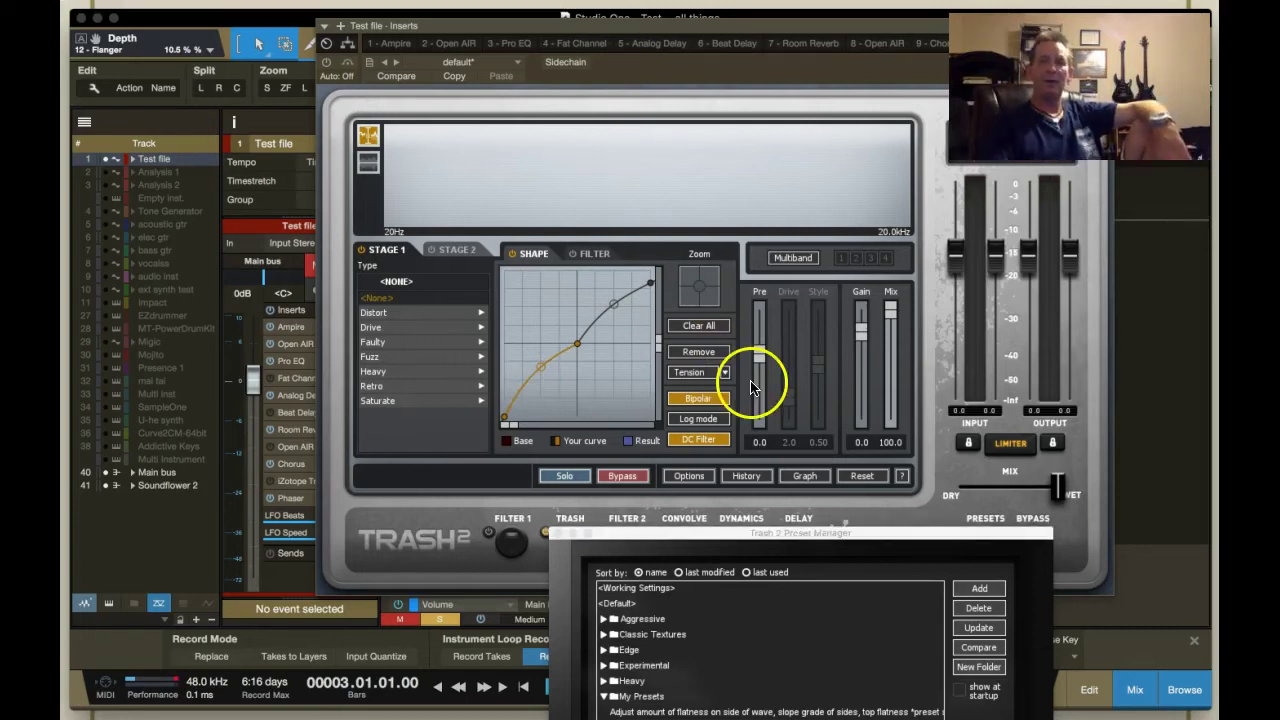
Load the Odd Harmonics (no bi-polar, node pushed up) preset in Trash 2 and close its windows
drag(949, 541, 1017, 206)
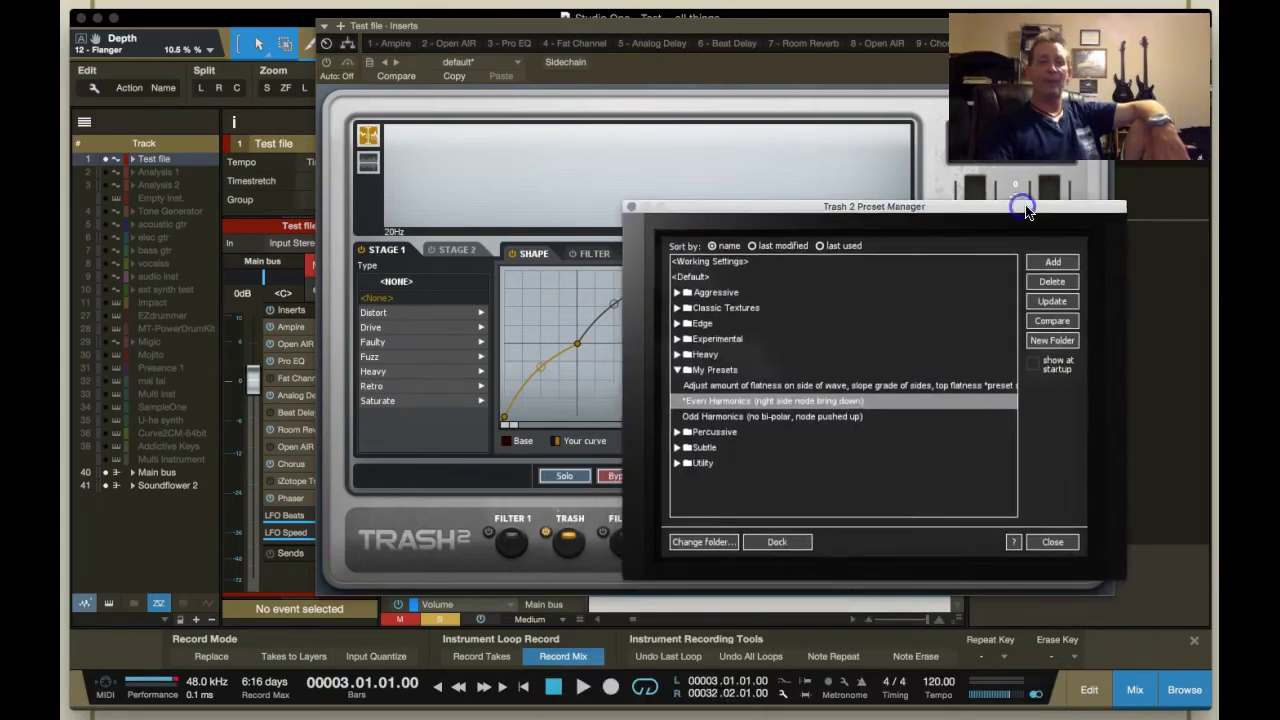
click(752, 417)
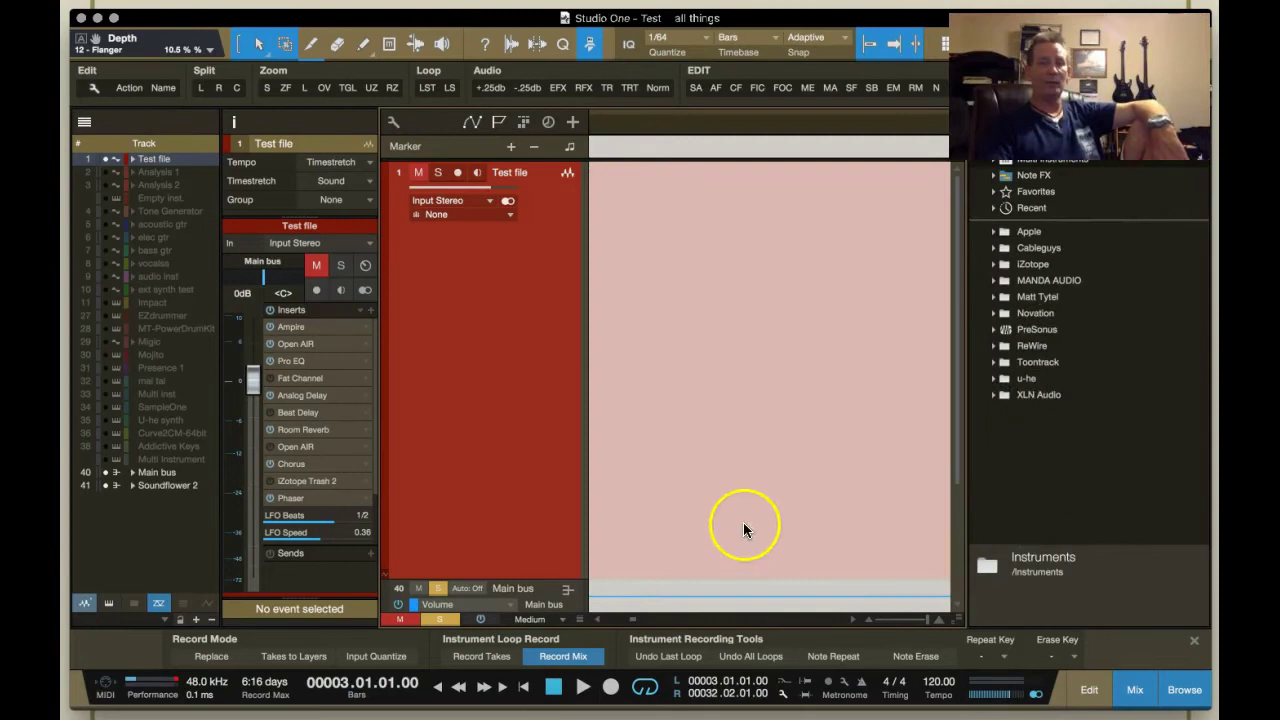
Open the channel's Pro EQ insert and load the High/low cut preset
right_click(365, 374)
click(383, 380)
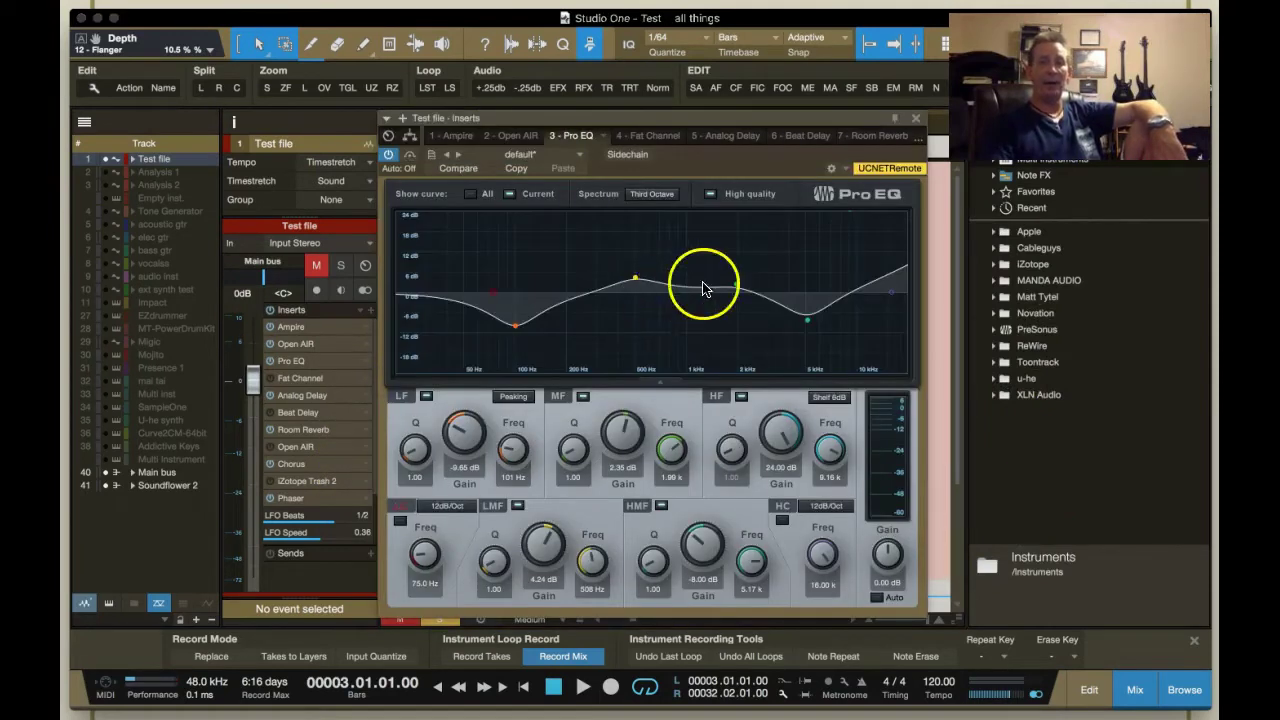
click(578, 155)
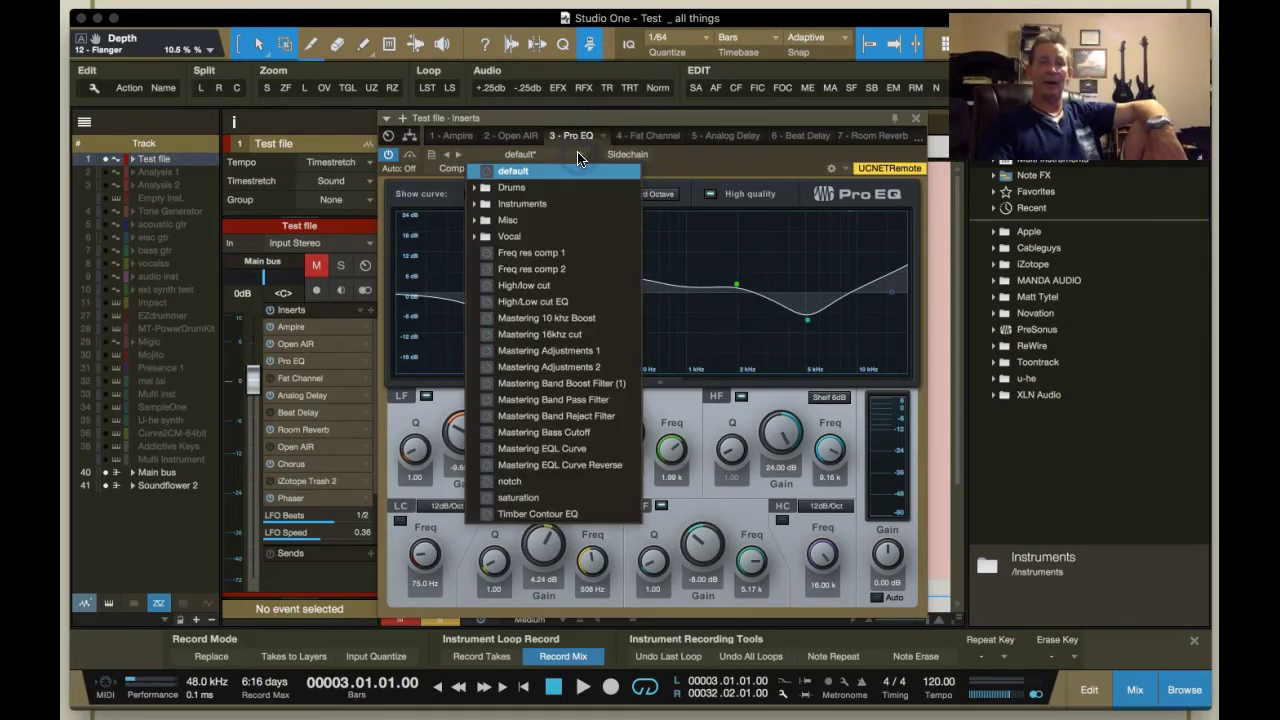
click(524, 285)
click(713, 225)
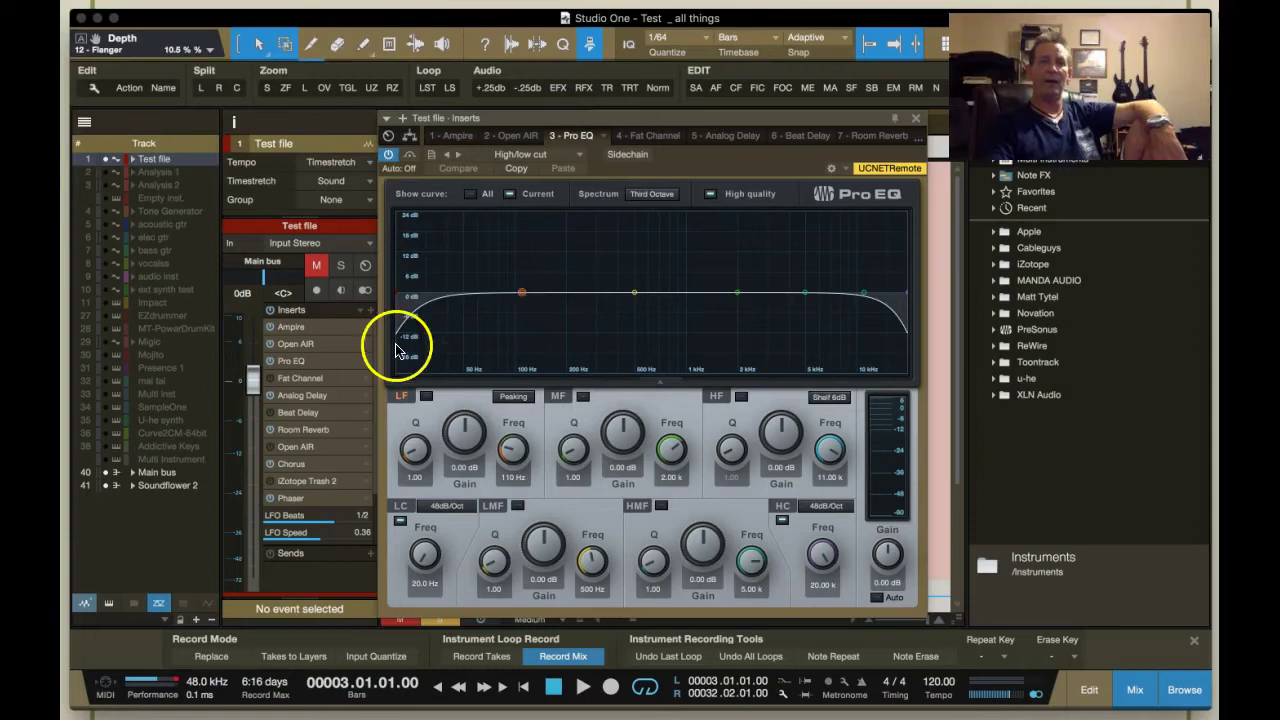
Set the Pro EQ low cut frequency to 56.4 Hz and the high cut frequency to 10.38 kHz
drag(426, 536, 814, 529)
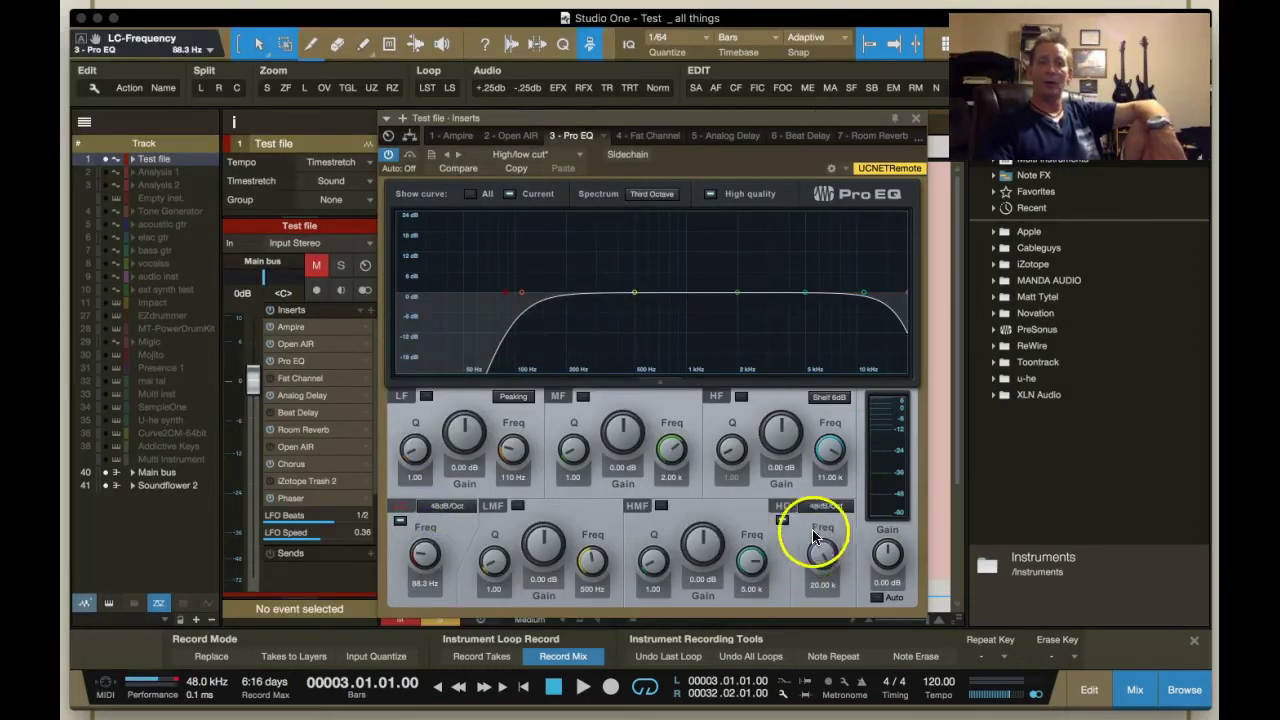
drag(416, 556, 419, 561)
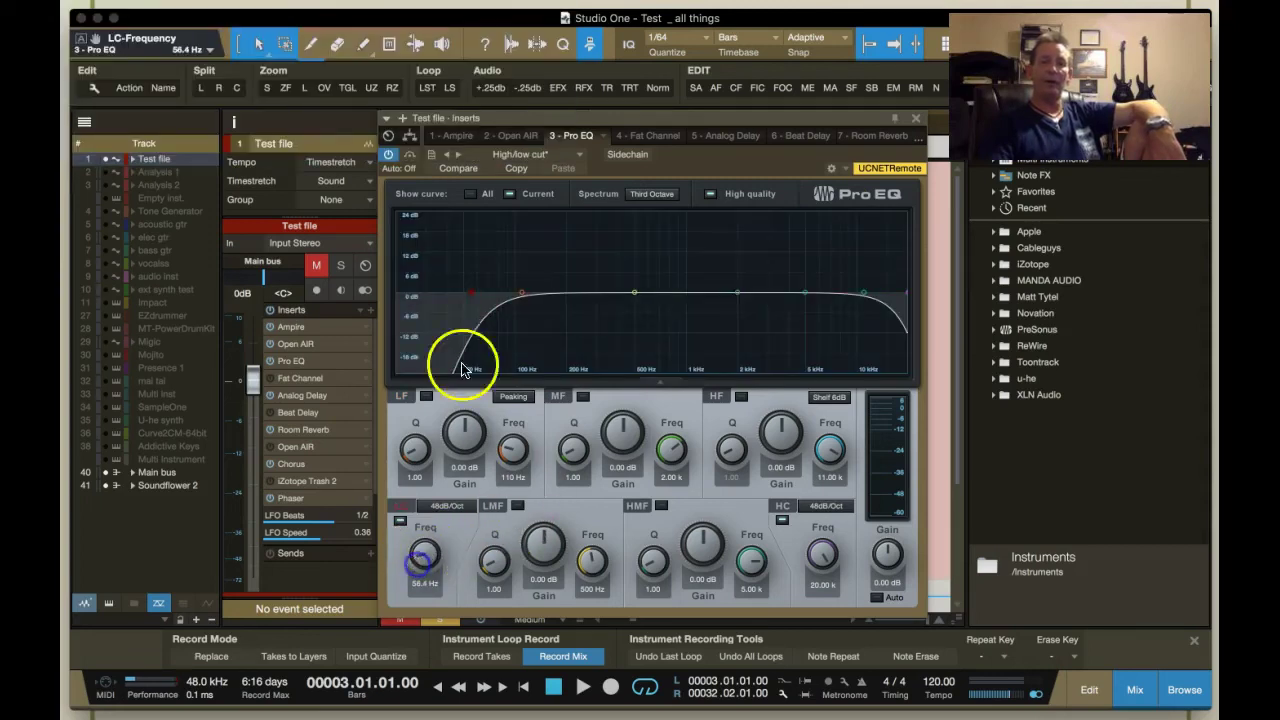
drag(822, 551, 822, 567)
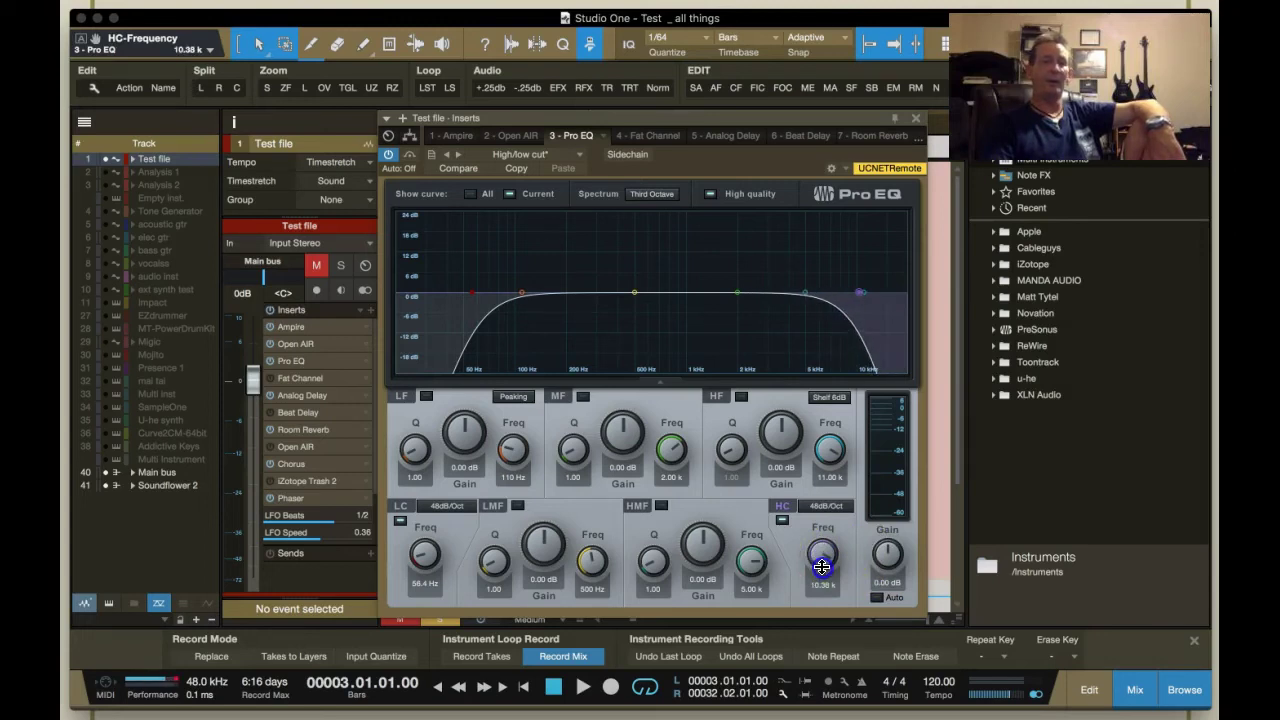
Change the high cut slope to 12dB/Oct and lower its frequency to 4.23 kHz
click(828, 507)
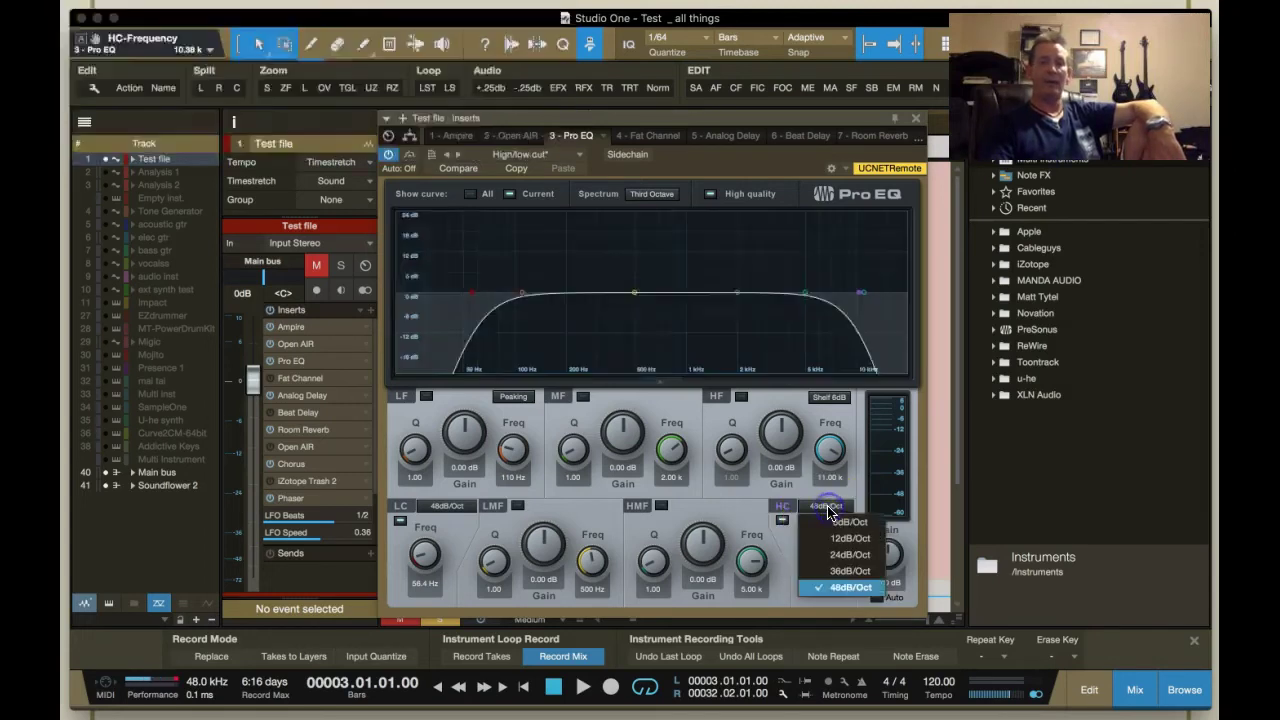
click(849, 538)
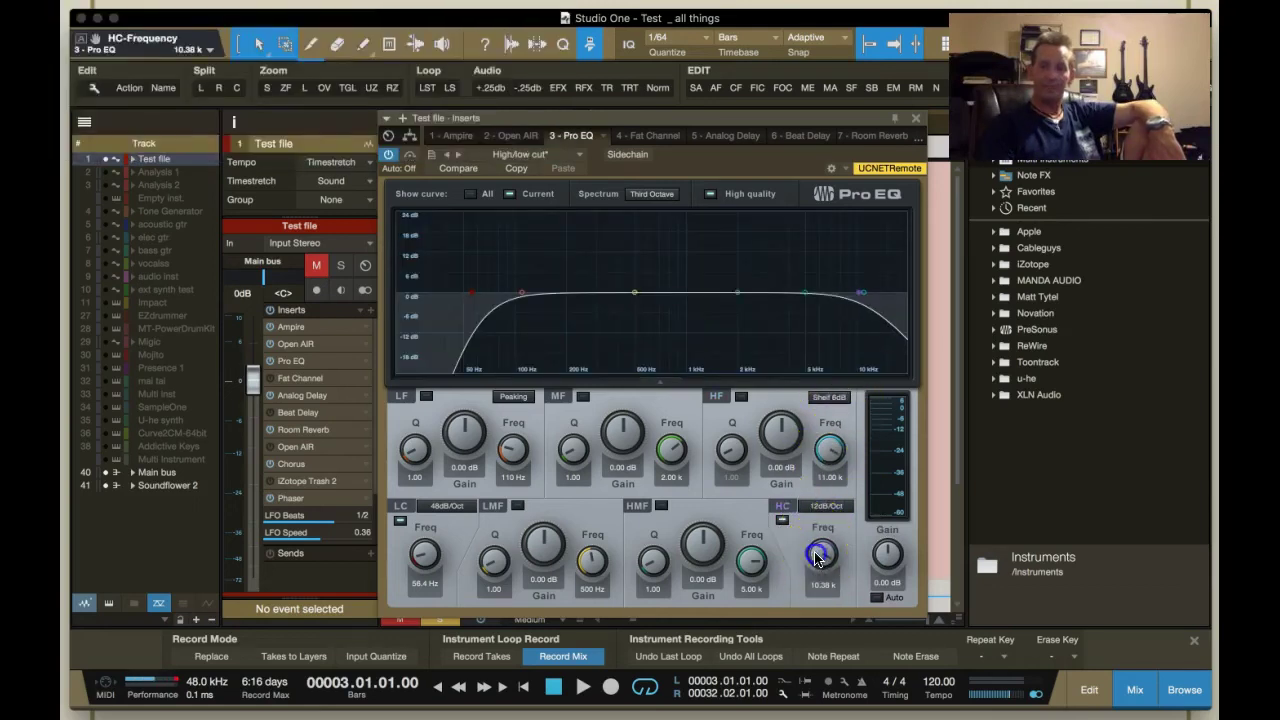
scroll(818, 557, down, 5)
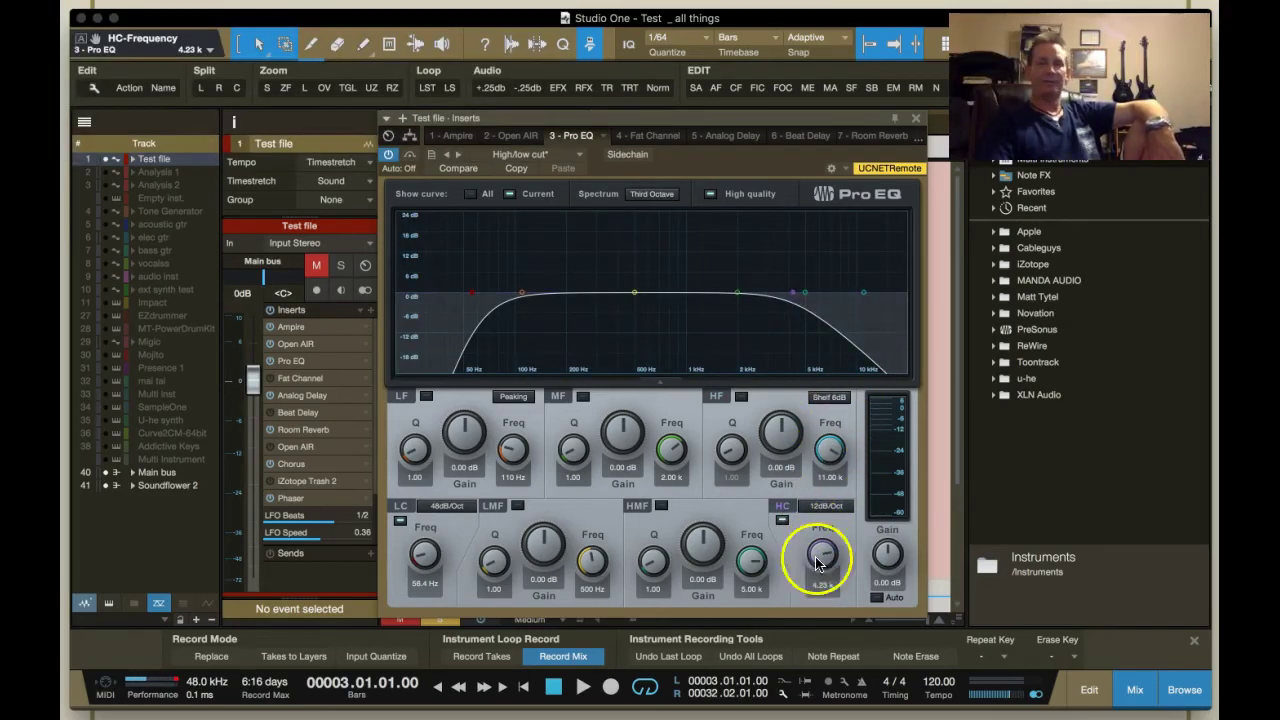
click(820, 507)
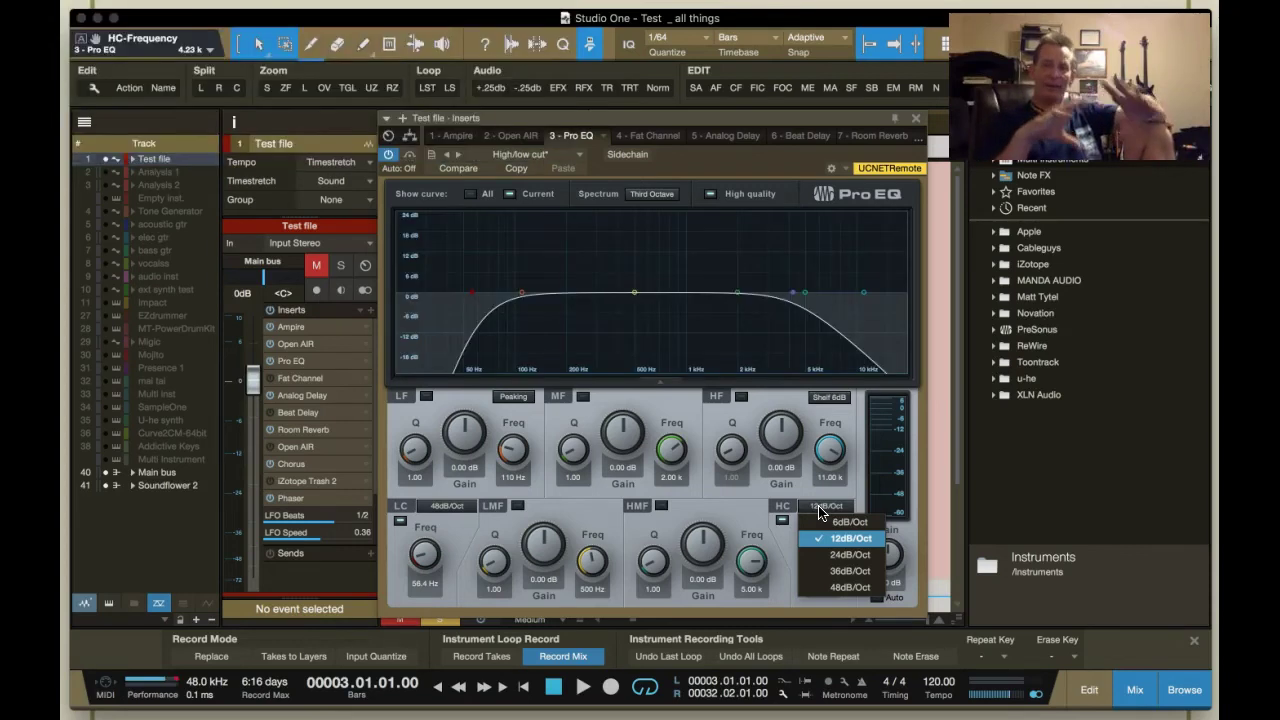
click(634, 291)
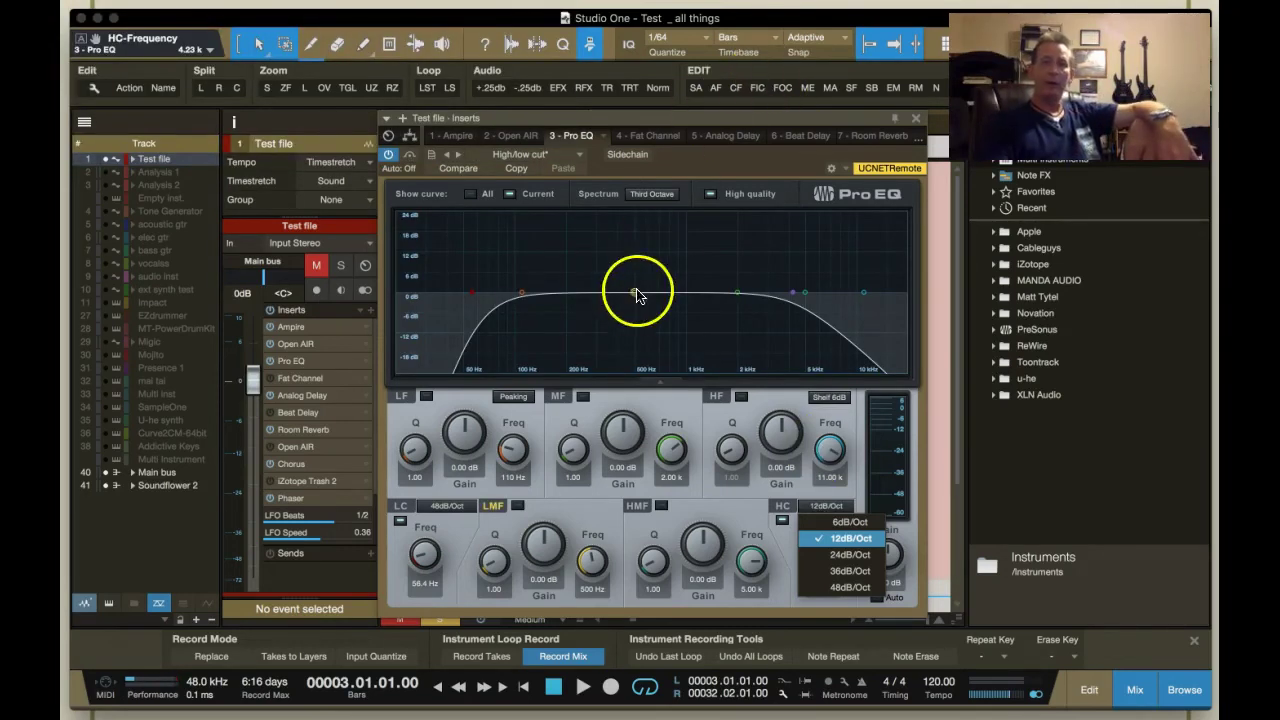
Boost the LMF band about 2.5 dB near 345 Hz and cut the MF band by 1.88 dB near 1.96 kHz
drag(635, 292, 607, 284)
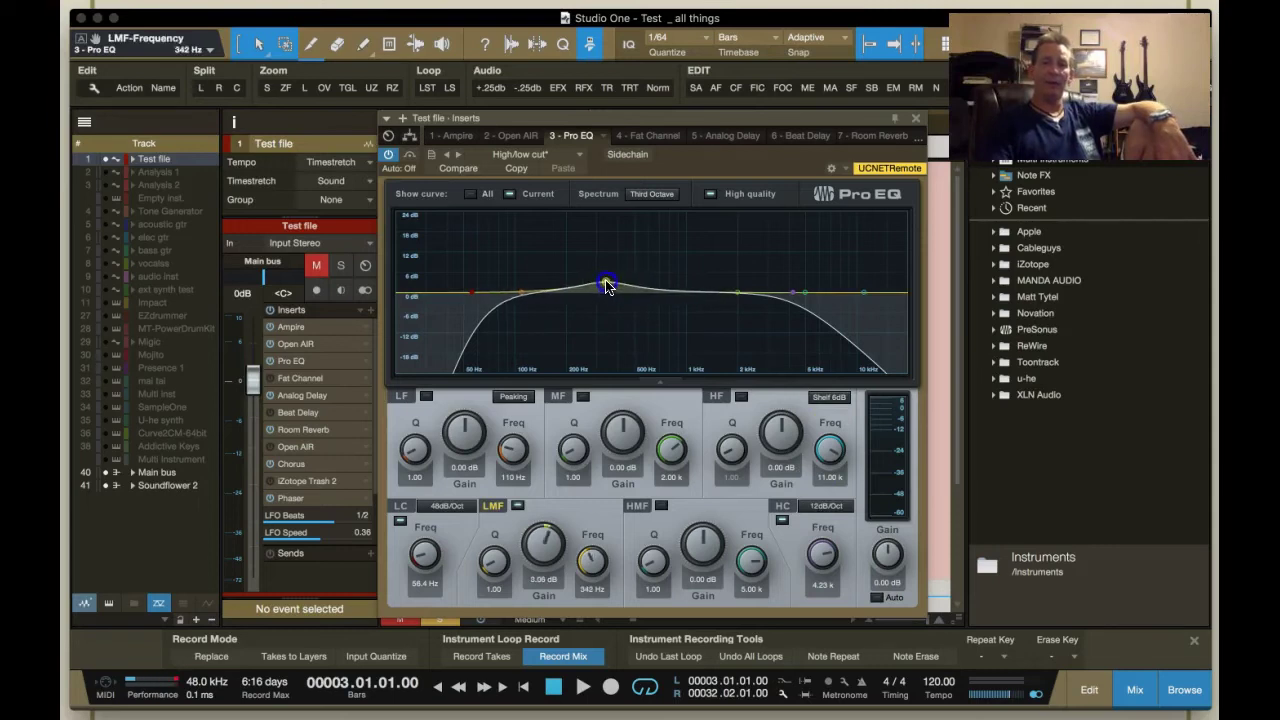
click(737, 296)
drag(736, 295, 736, 303)
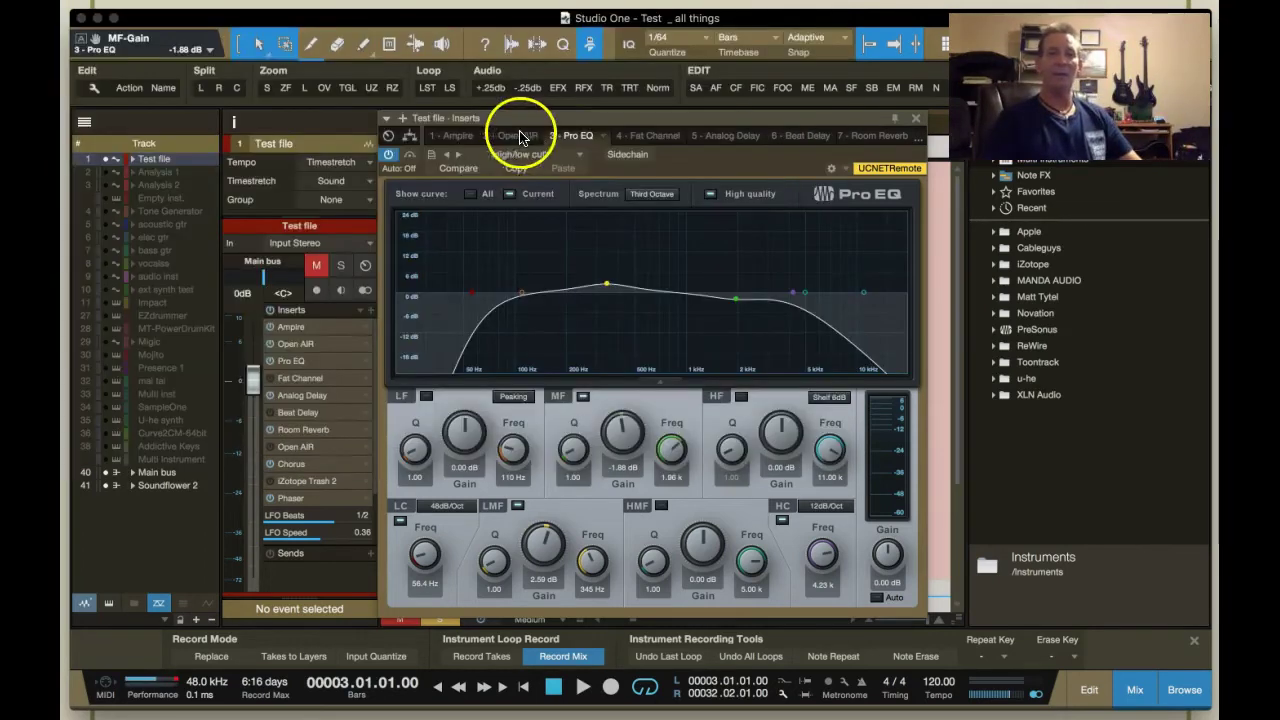
Open the iZotope Trash 2 insert's editor and position it so its whole interface is in view
right_click(365, 484)
click(385, 498)
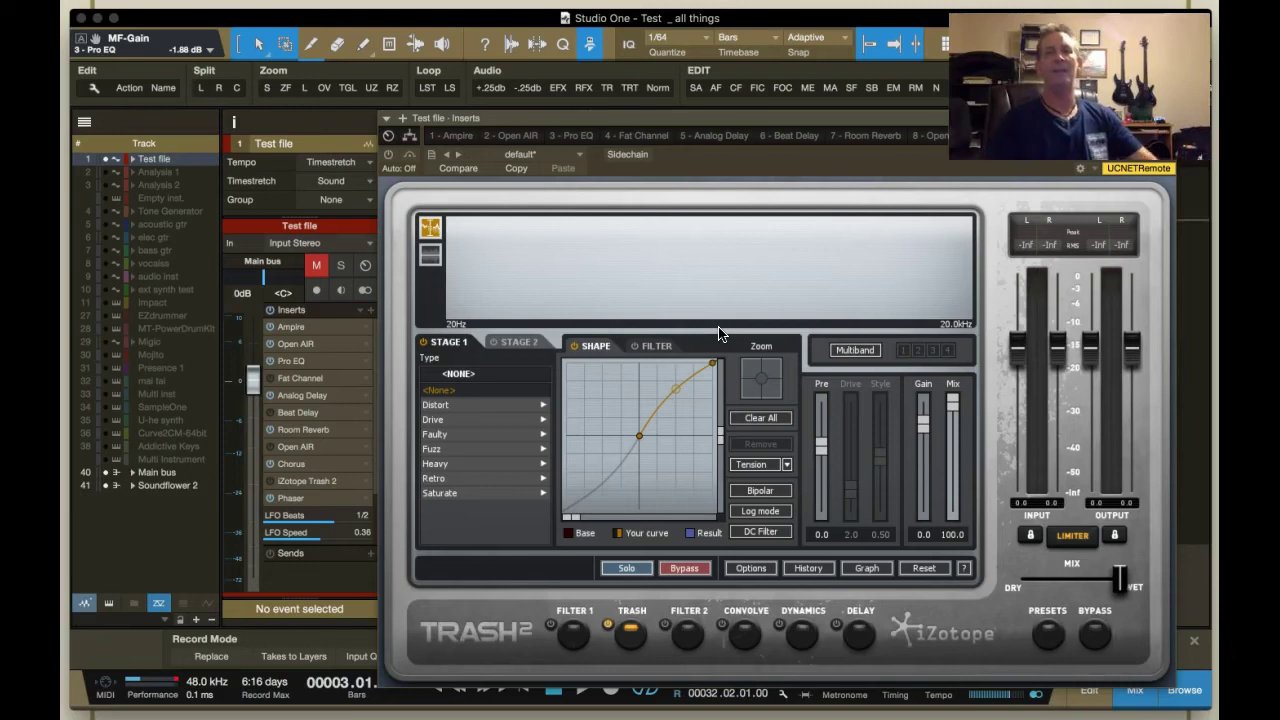
drag(832, 124, 814, 57)
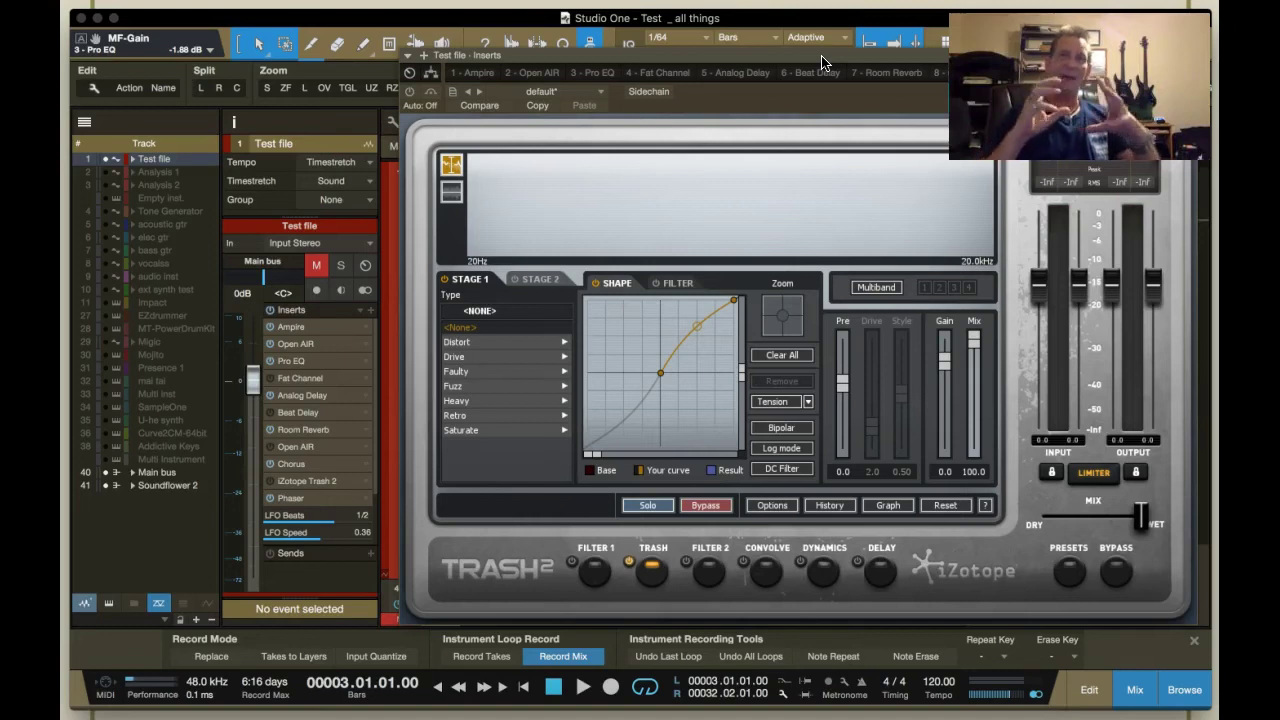
View the Ampire insert's amp controls, return to the Trash 2 editor and examine its shape curve
right_click(366, 334)
click(383, 344)
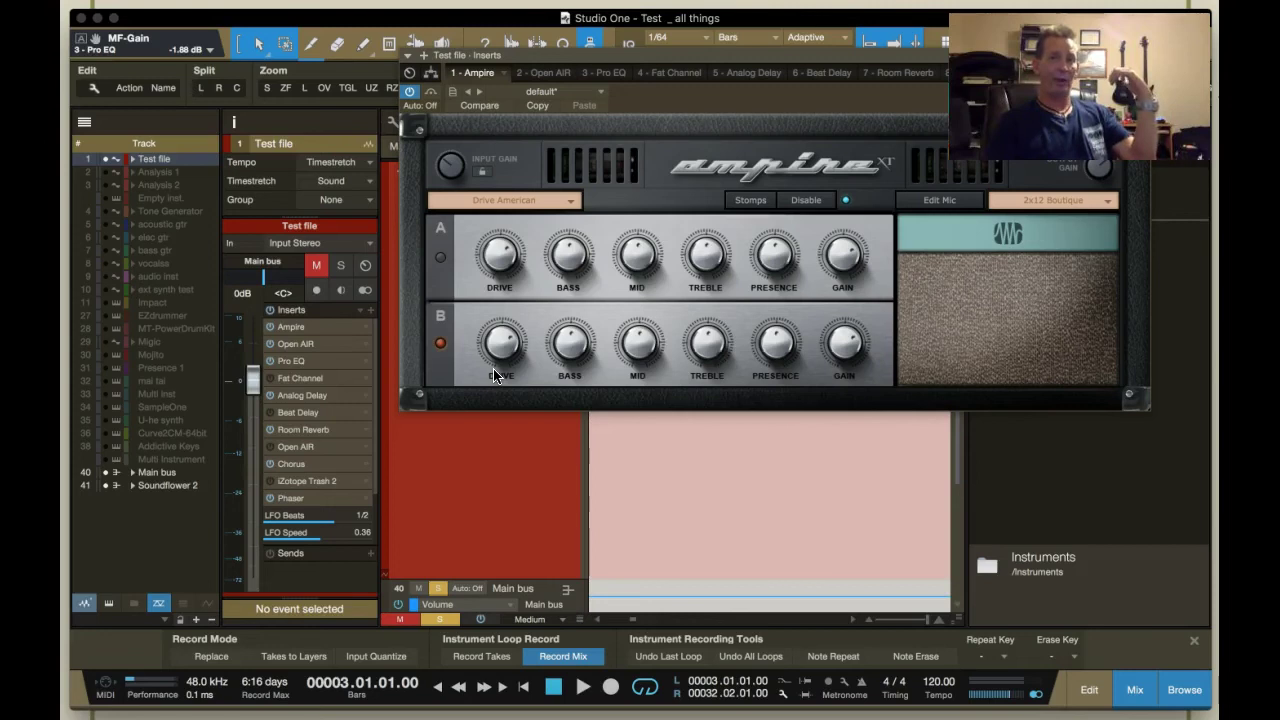
click(1100, 72)
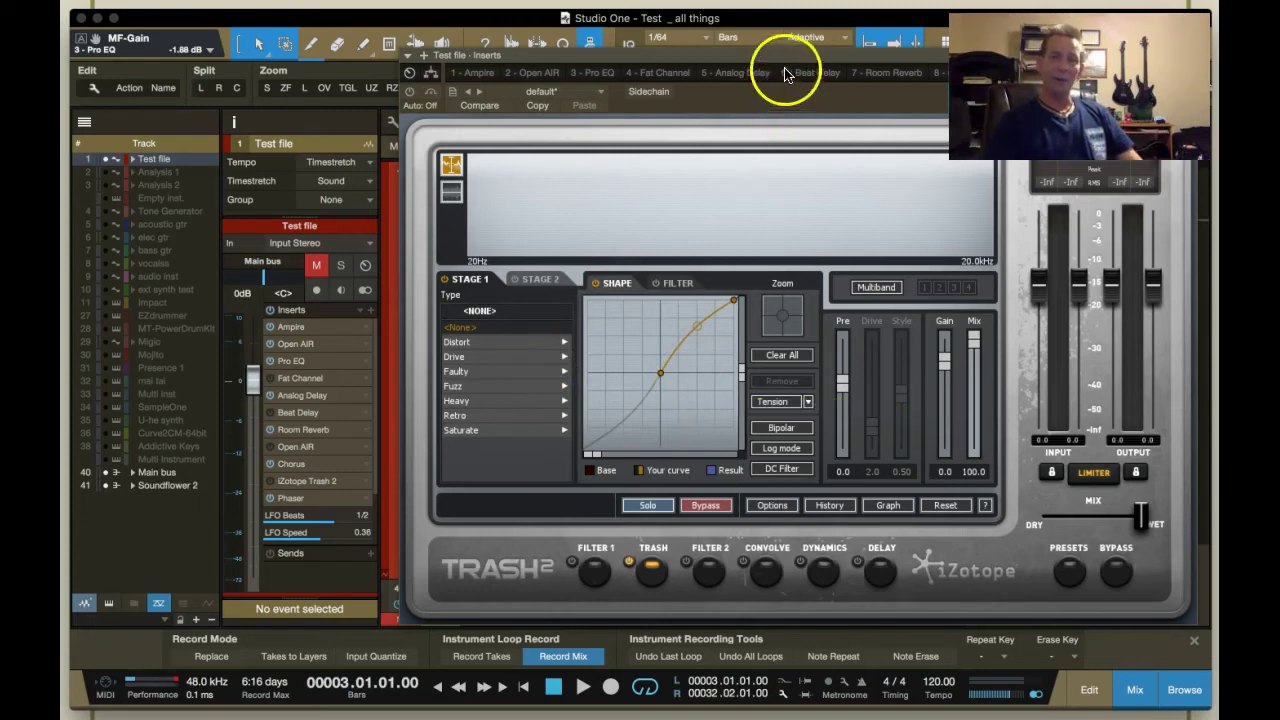
drag(780, 57, 760, 24)
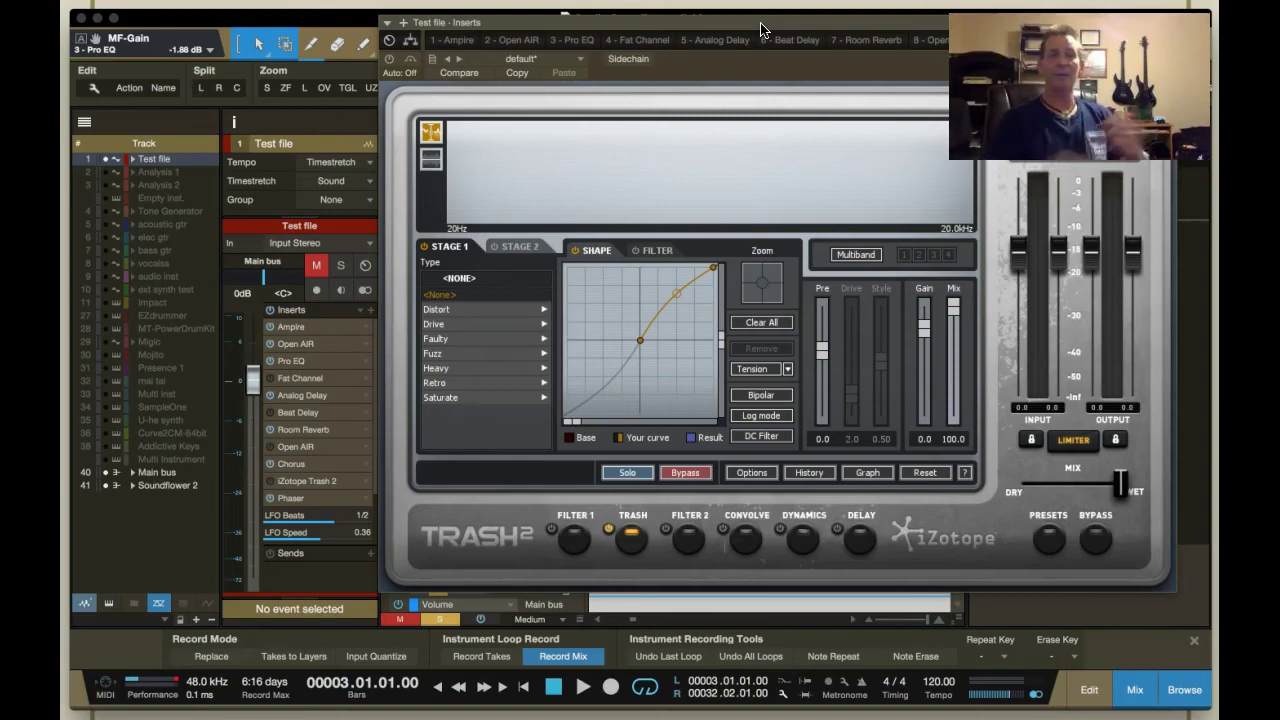
click(343, 488)
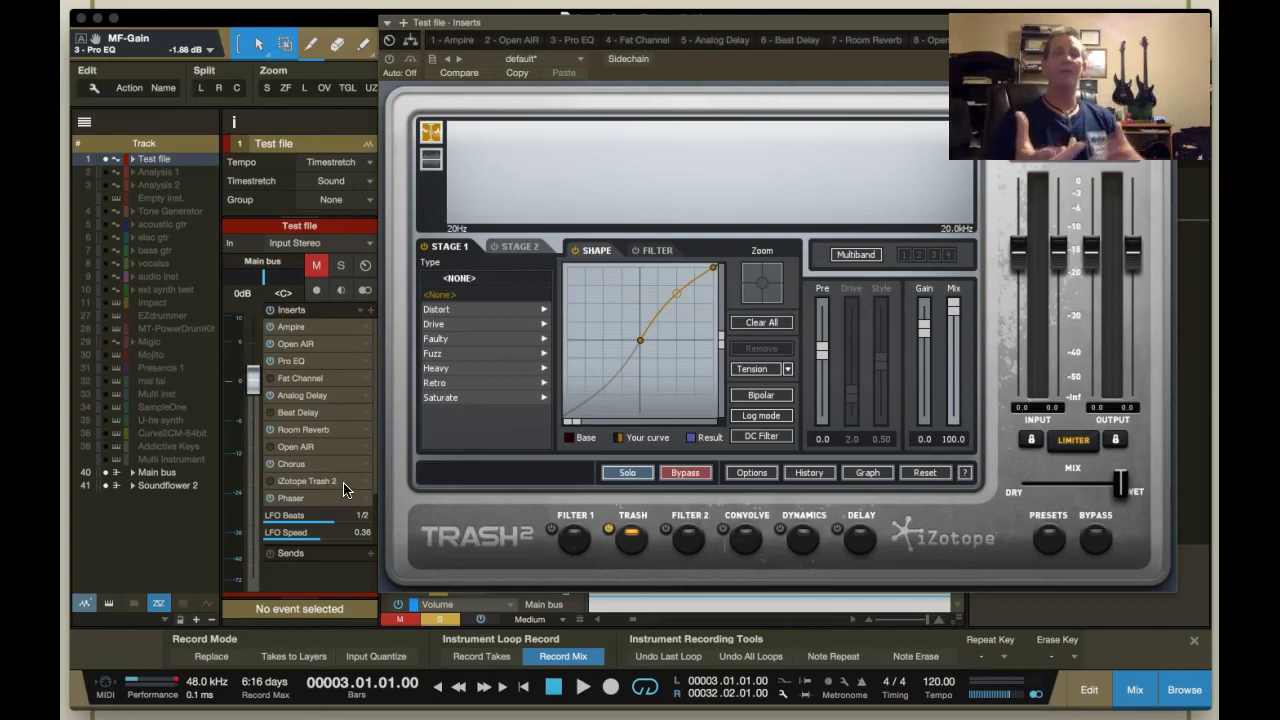
click(648, 326)
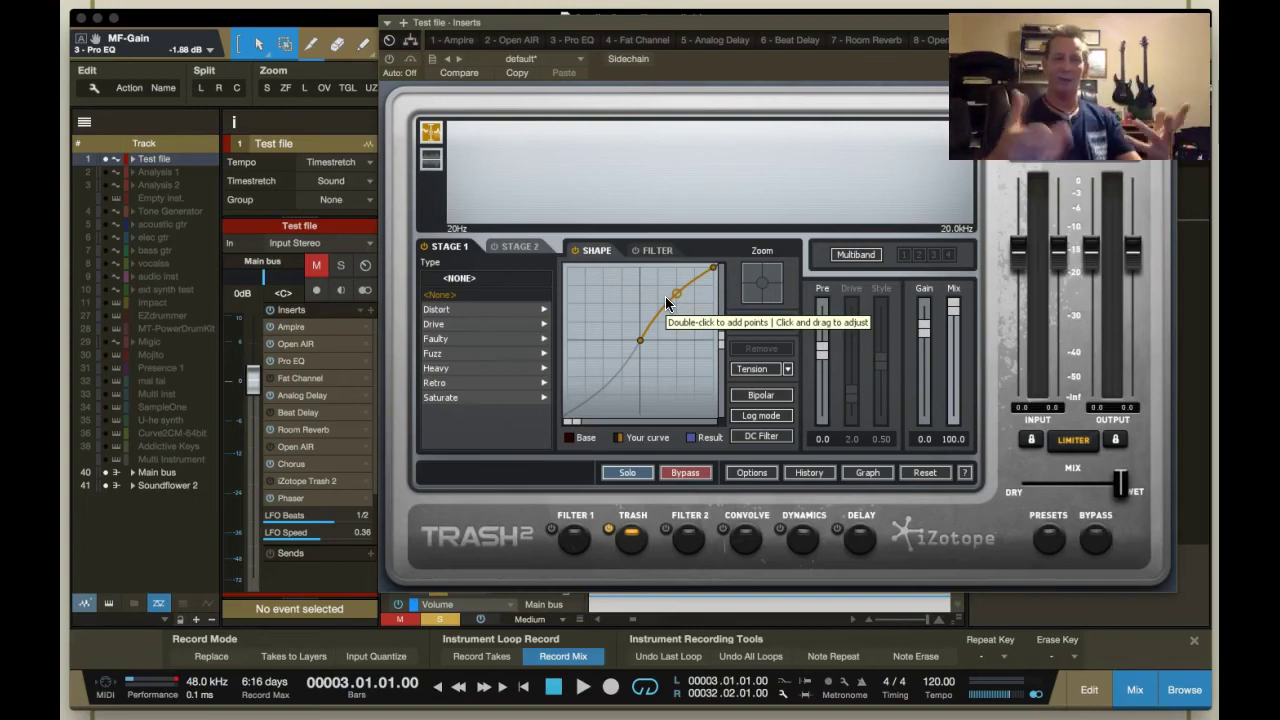
Reopen Pro EQ and set LMF to about 1.9 dB at 145 Hz and HMF to -1.18 dB at 445 Hz
click(368, 362)
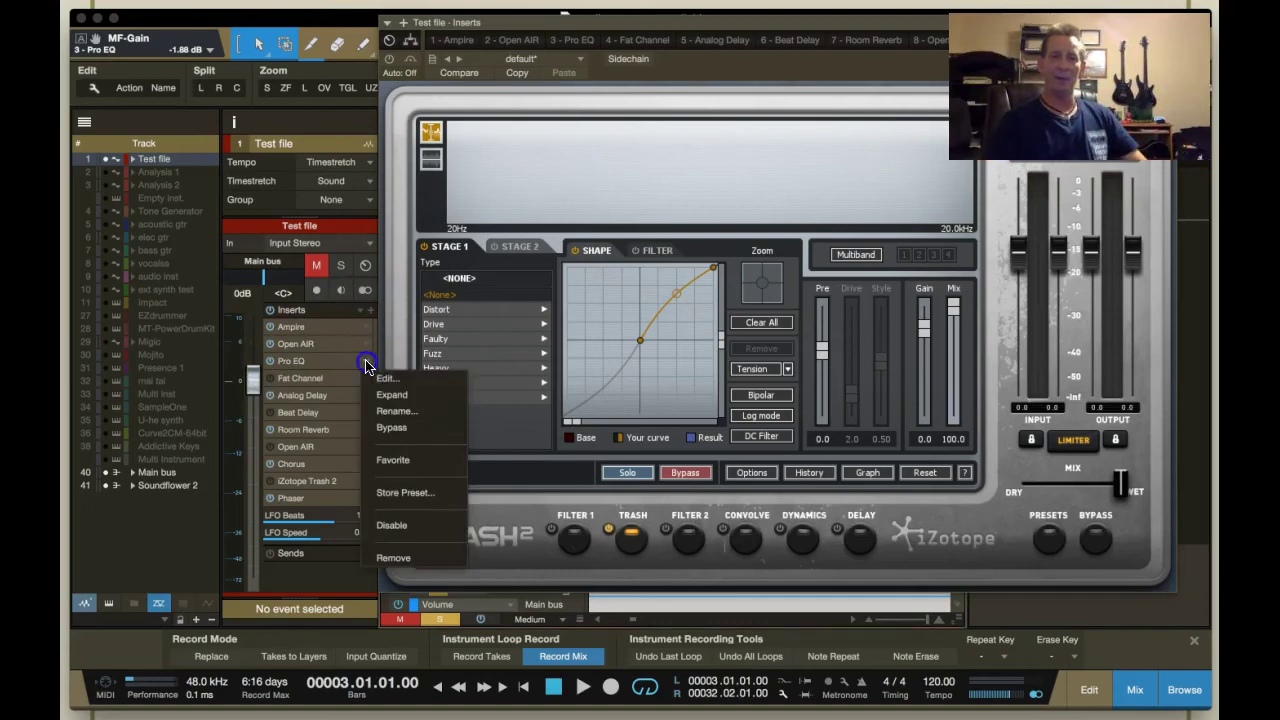
click(386, 373)
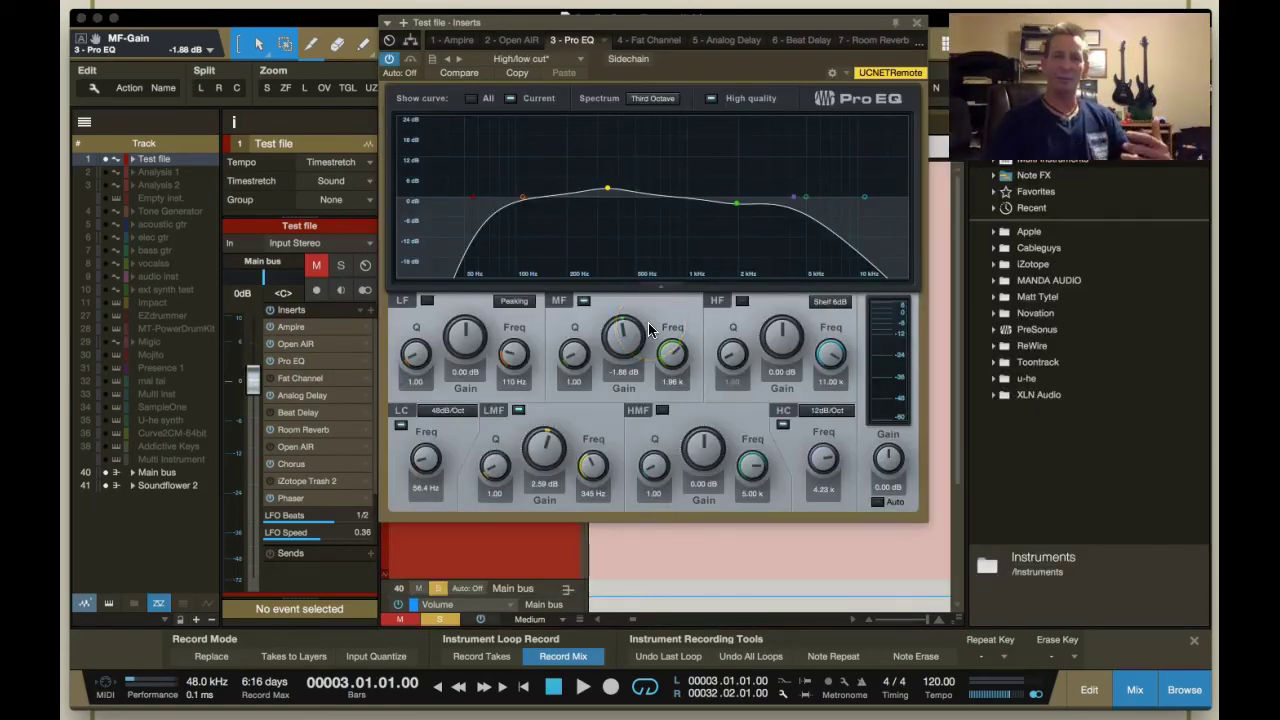
drag(607, 189, 543, 192)
drag(741, 207, 627, 205)
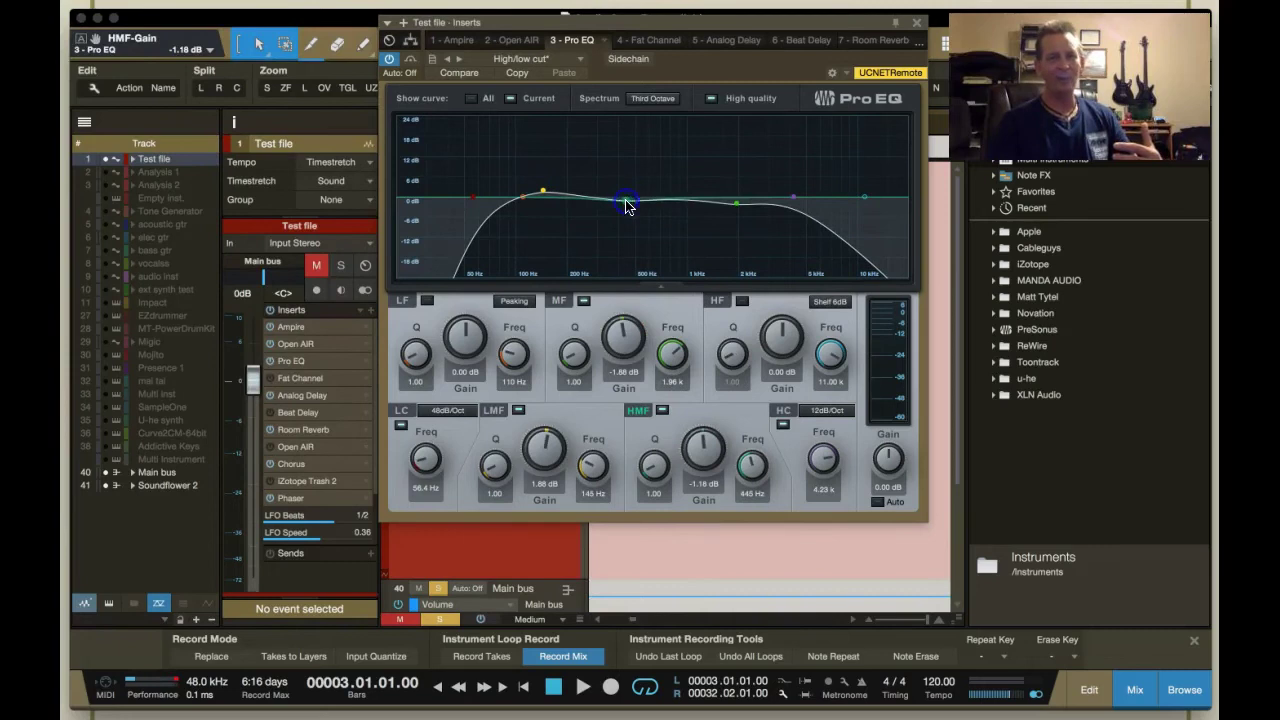
Set the high cut to 4.01 kHz and the MF band to 0.71 dB at 1.43 kHz, and close Pro EQ
mouse_move(789, 200)
mouse_down()
mouse_move(694, 200)
mouse_move(788, 206)
mouse_up()
drag(738, 205, 714, 198)
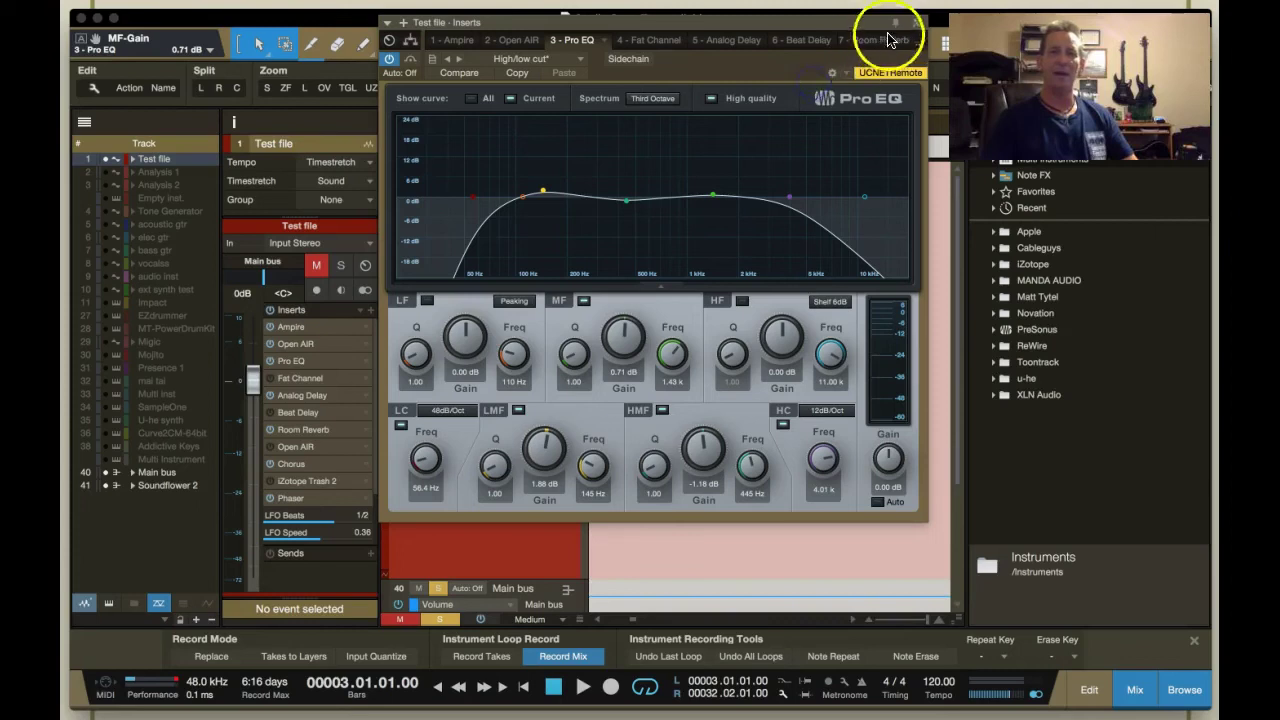
click(916, 22)
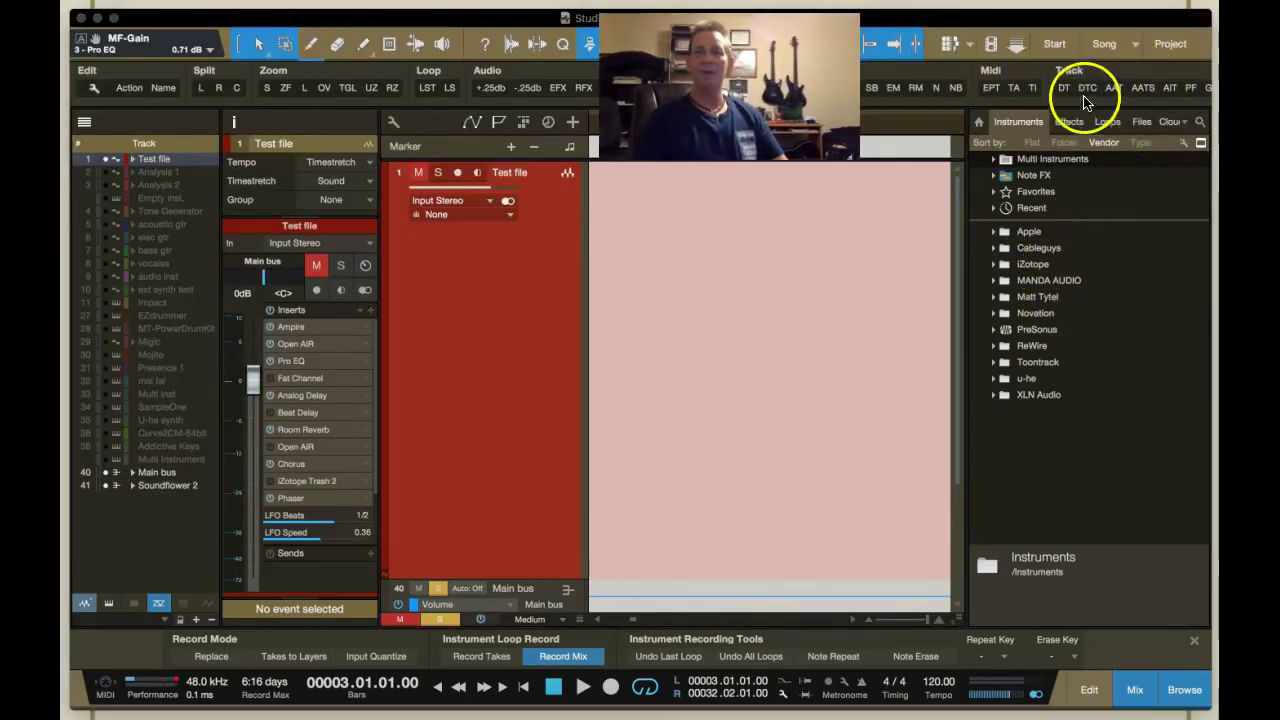
Show the Effects browser, collapse the Celemony folder and leave the FabFilter folder expanded to show its plug-ins
click(1063, 122)
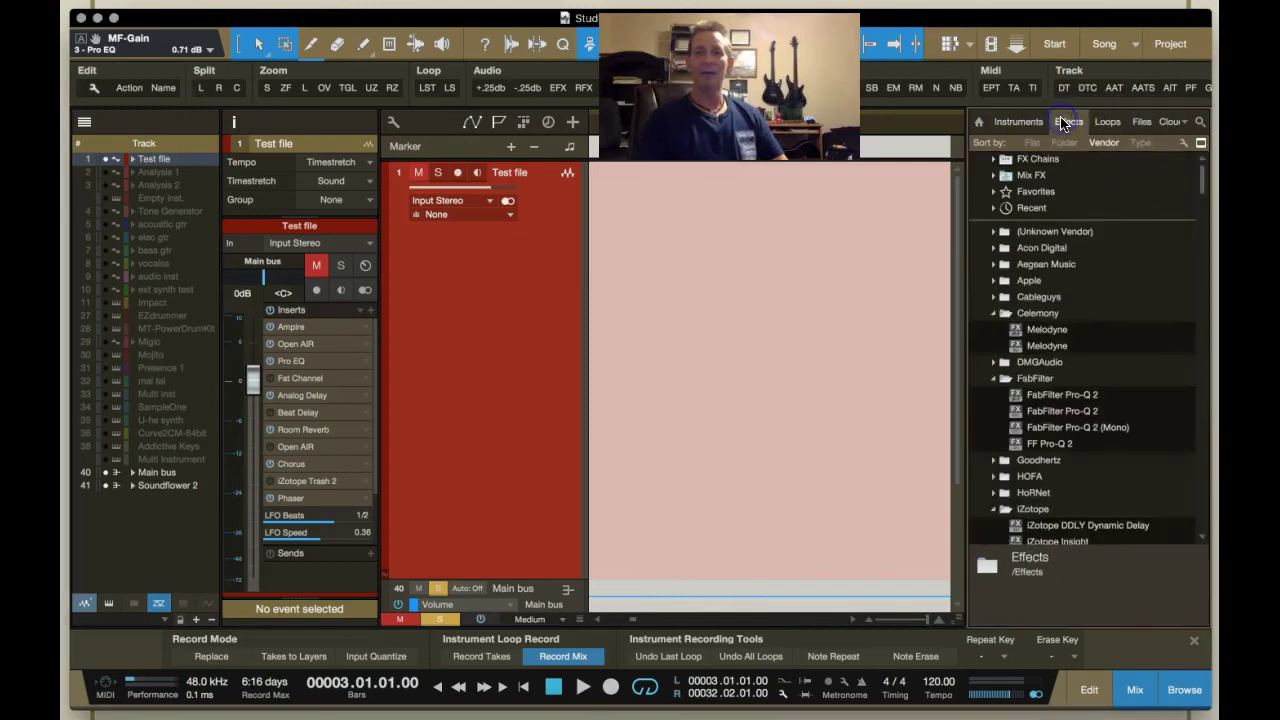
click(993, 313)
click(993, 345)
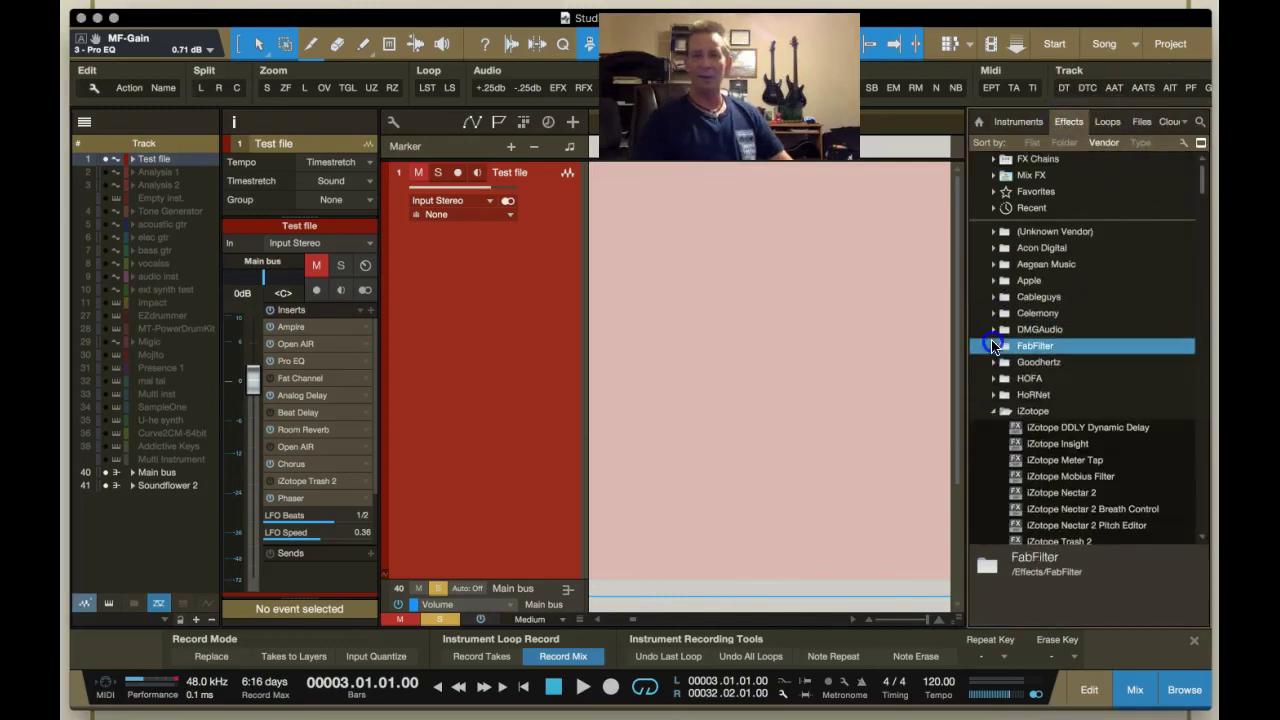
click(995, 347)
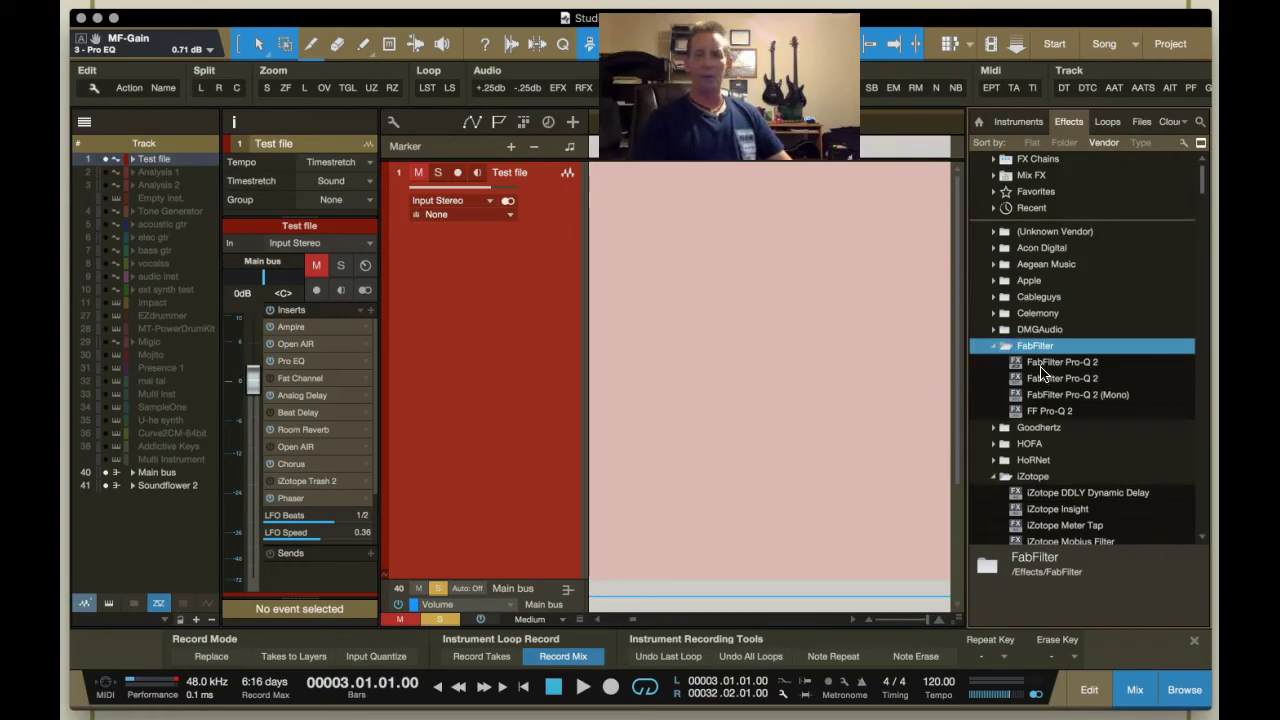
Look through the iZotope plug-ins in the vendor-sorted effects list, return to the FabFilter folder and show the Instruments list
scroll(1052, 430, down, 5)
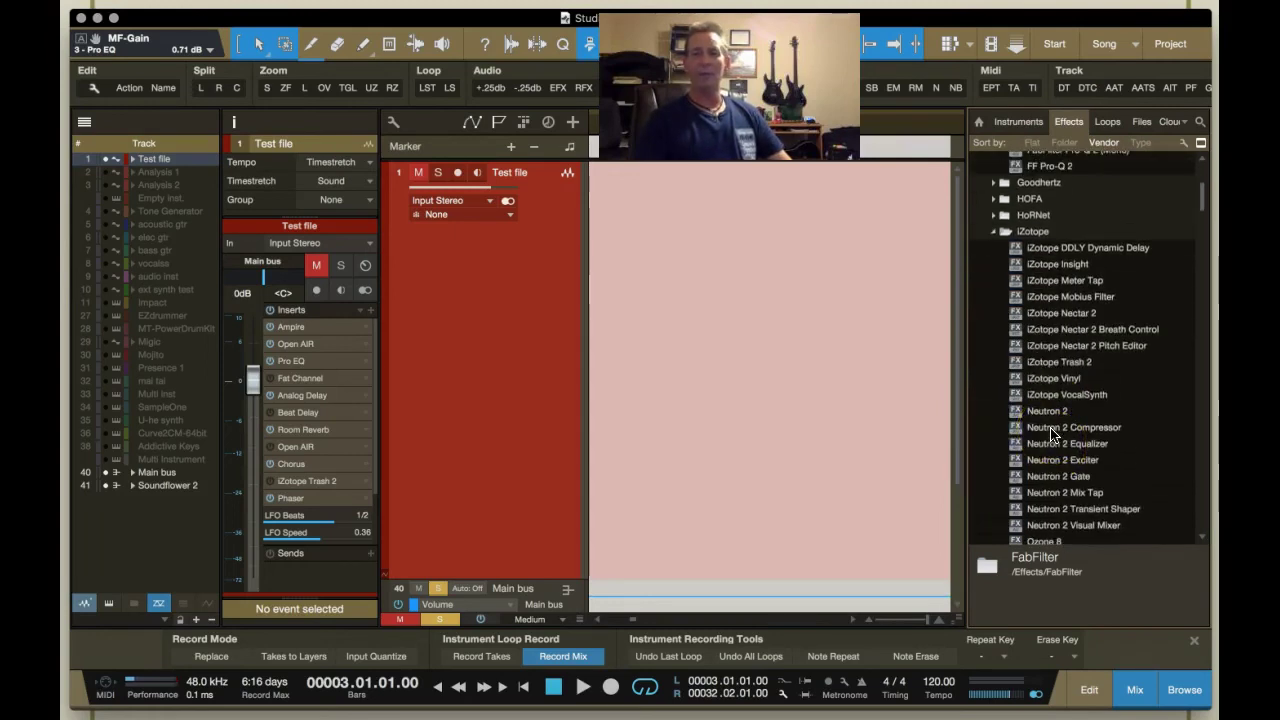
scroll(1052, 432, down, 10)
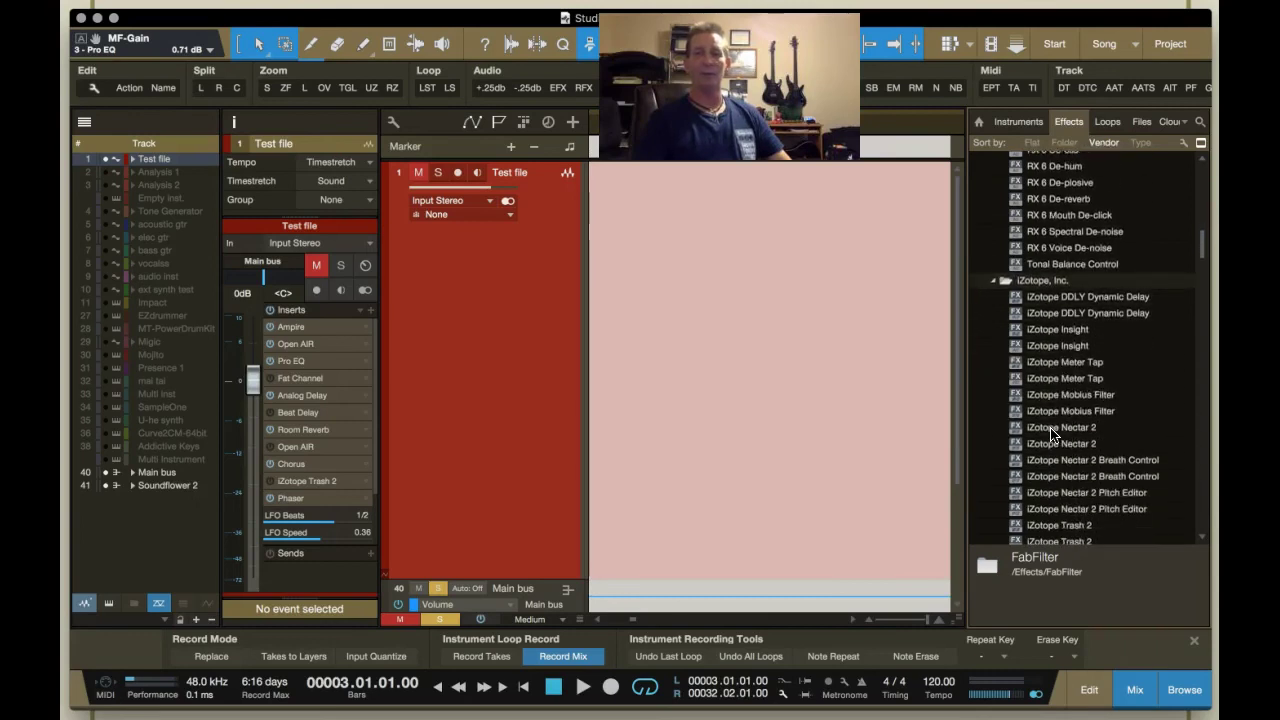
click(1075, 234)
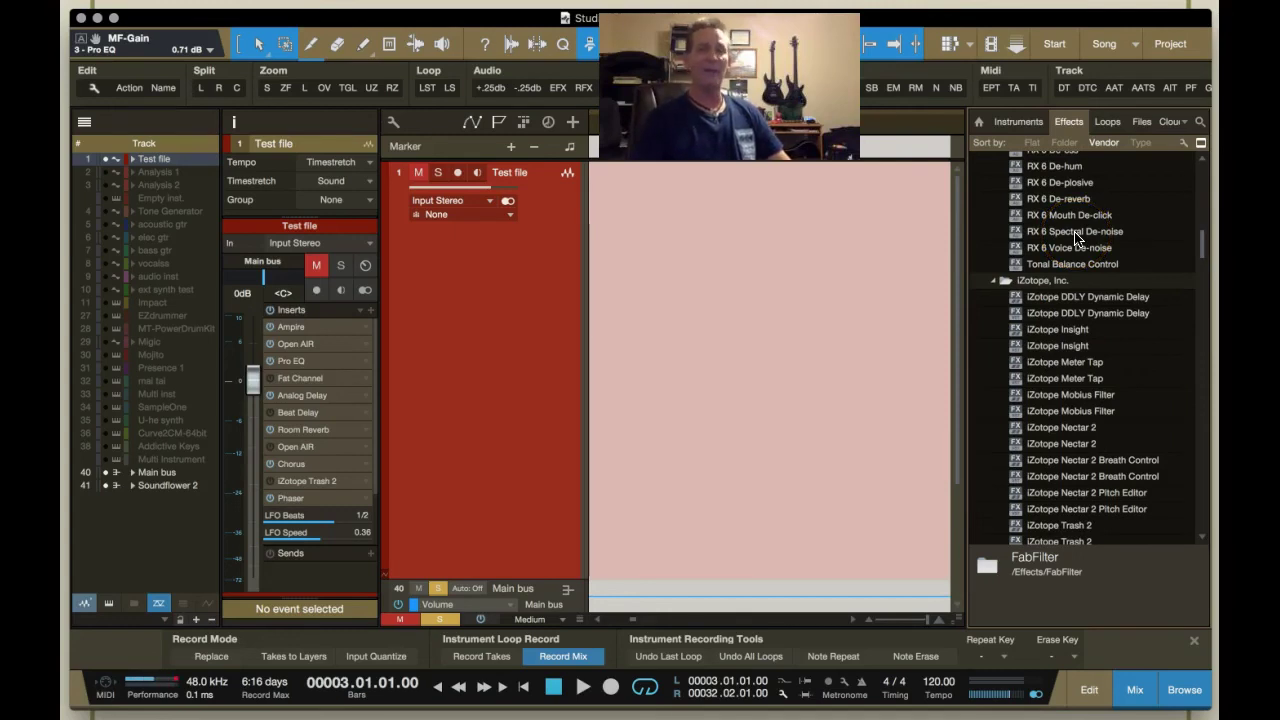
scroll(1075, 234, up, 1)
scroll(1075, 237, up, 15)
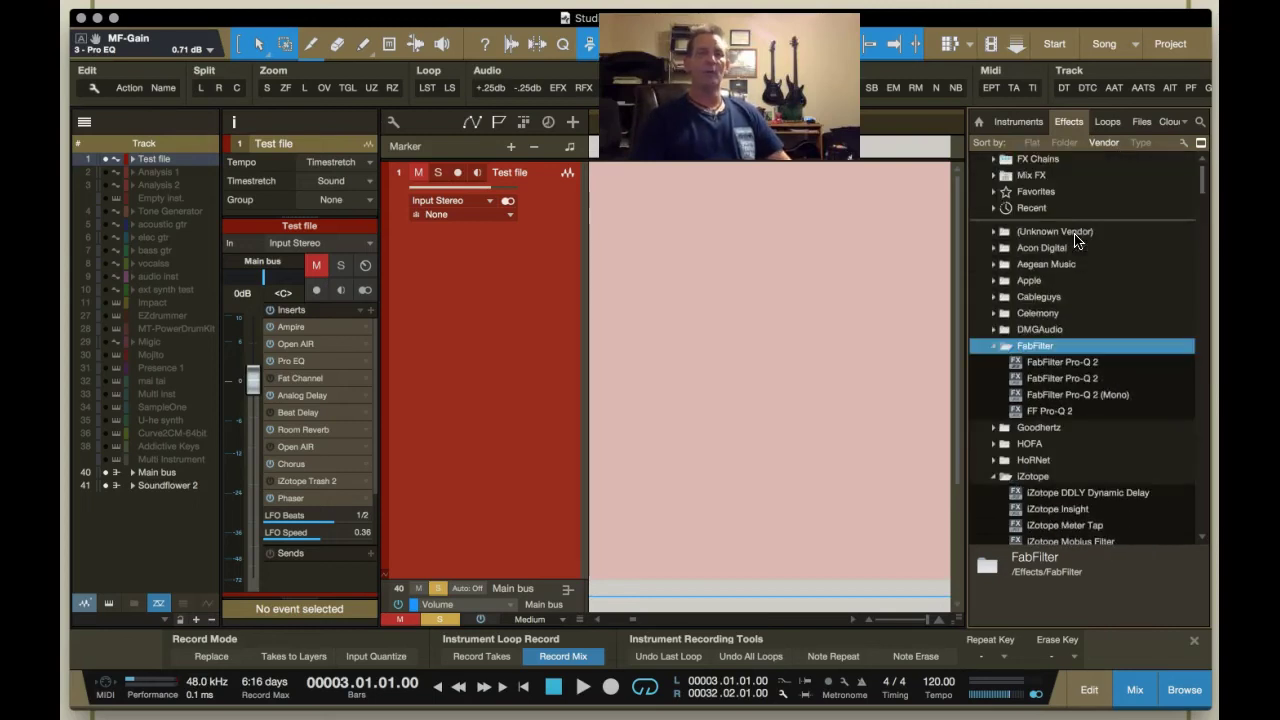
click(1018, 122)
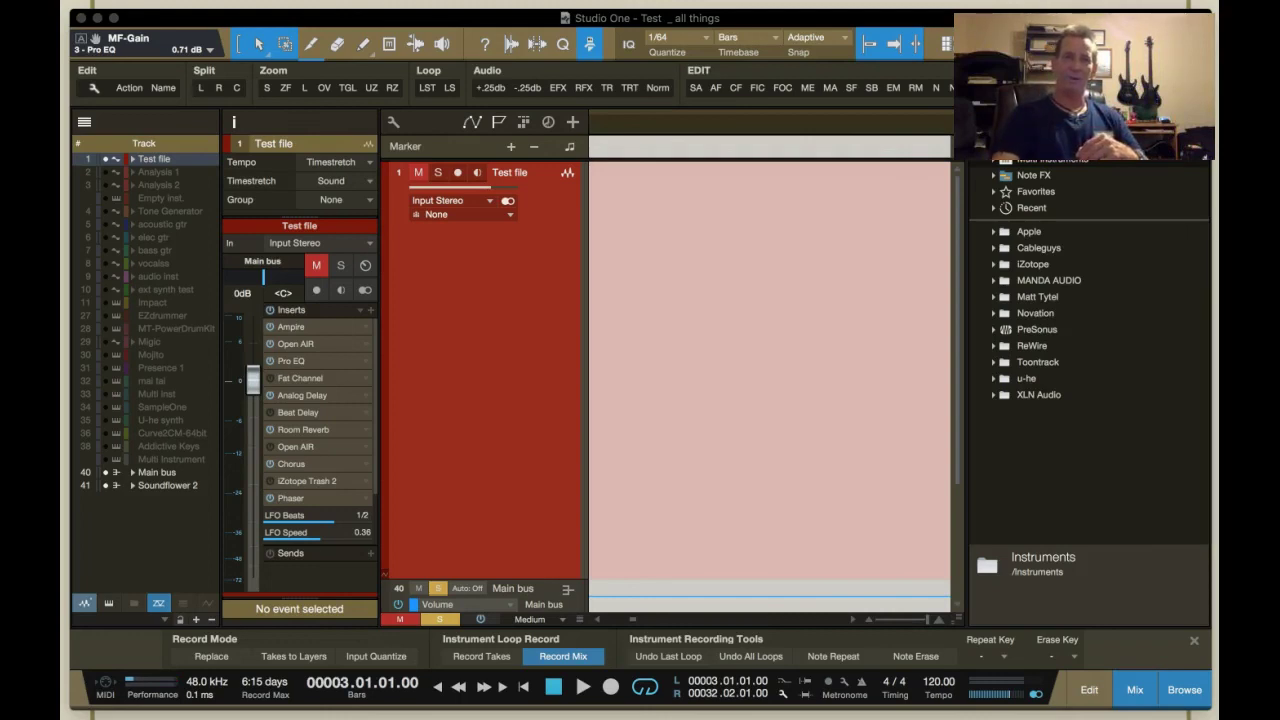
drag(308, 420, 310, 437)
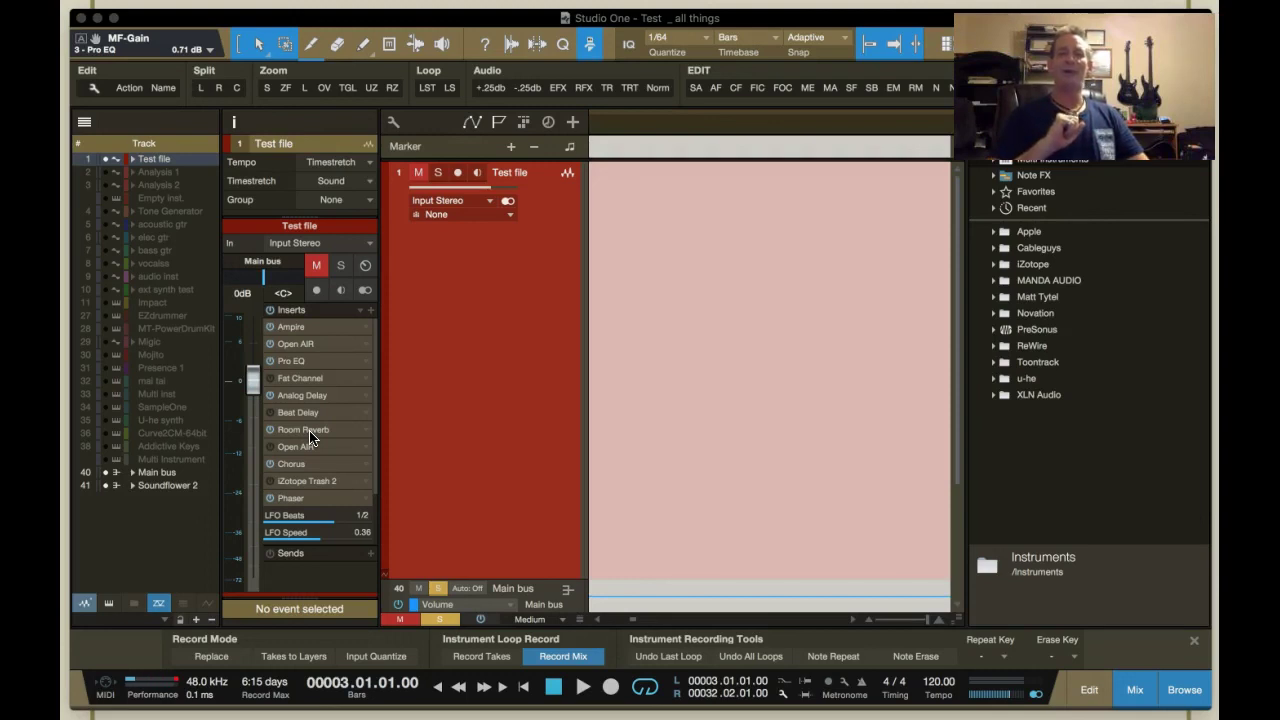
click(100, 688)
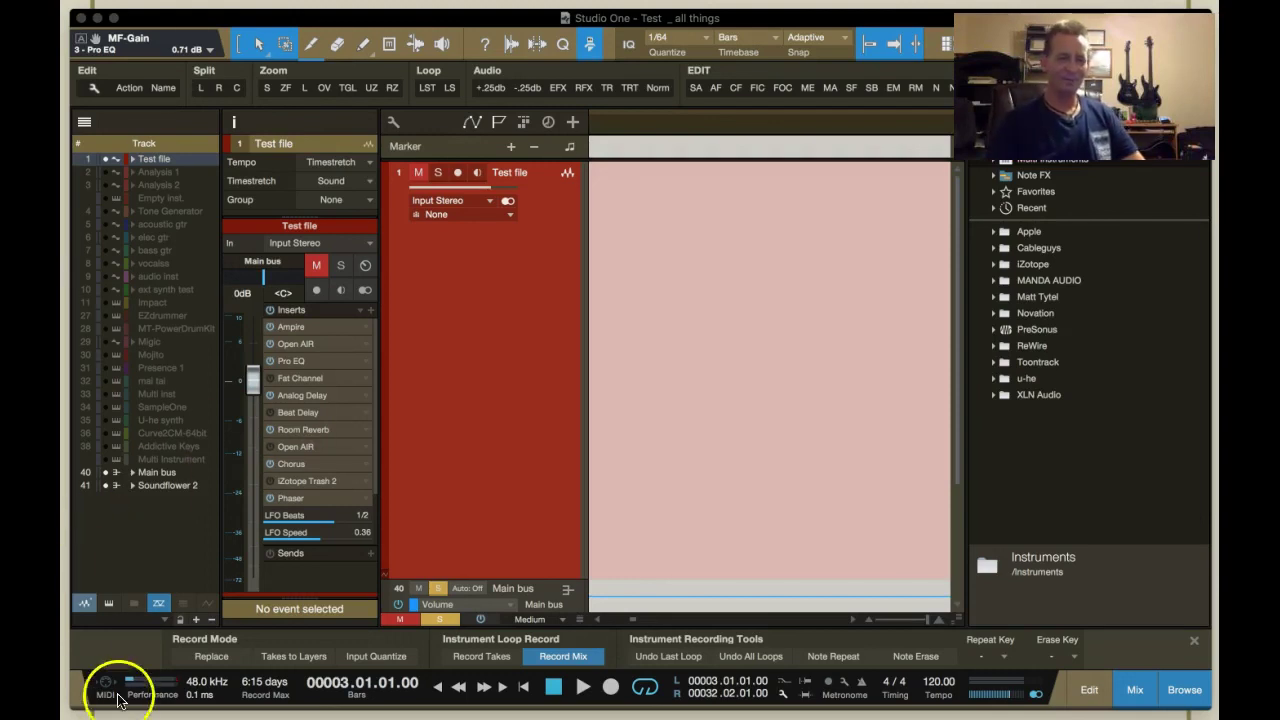